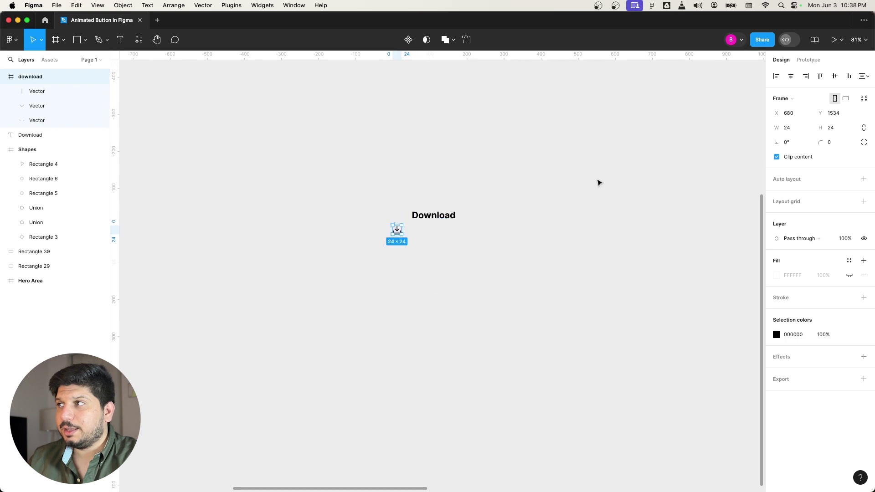
- Try to resize the download icon frame by constraining its proportions and setting its width to 32
{"action": "left_click", "coordinate": [863, 129]}
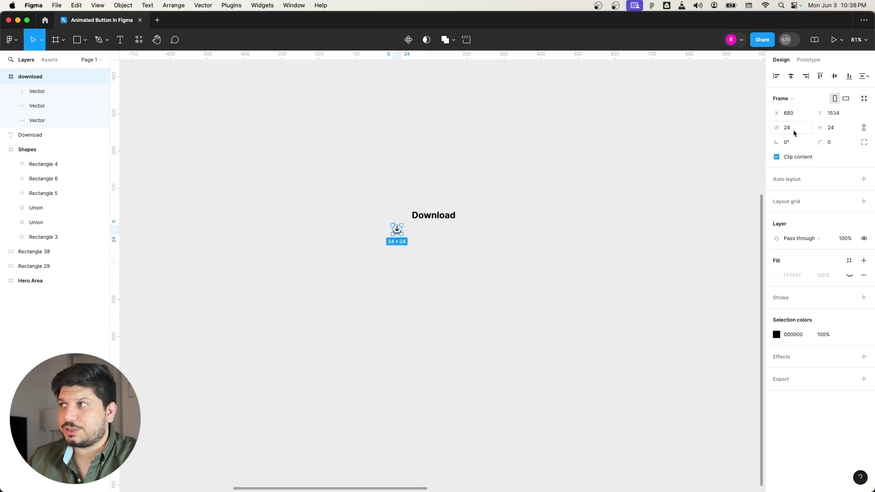
{"action": "left_click", "coordinate": [793, 128]}
{"action": "scroll", "coordinate": [401, 234], "scroll_direction": "up", "scroll_amount": 5}
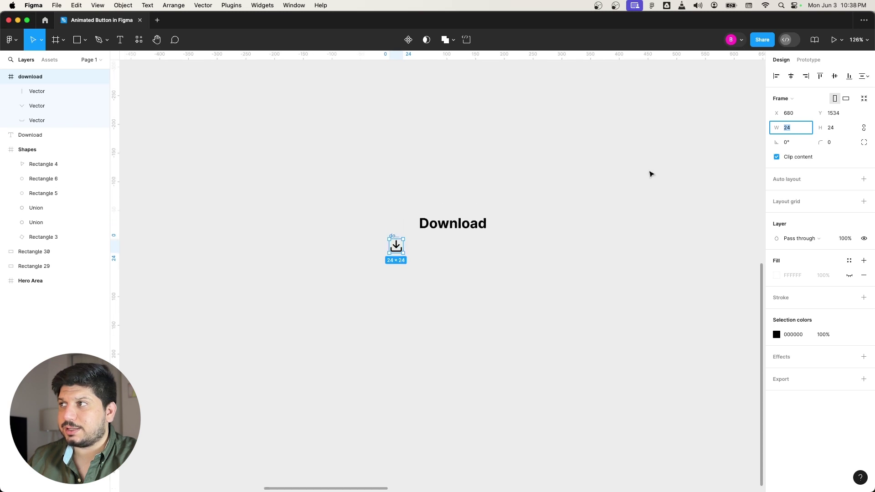
{"action": "scroll", "coordinate": [546, 201], "scroll_direction": "up", "scroll_amount": 1}
{"action": "type", "text": "32"}
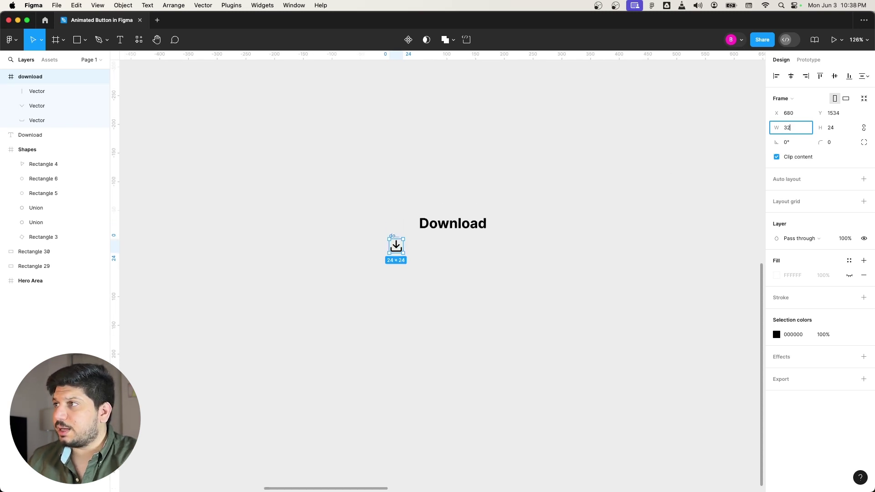
{"action": "key", "text": "Return"}
{"action": "left_click", "coordinate": [445, 274]}
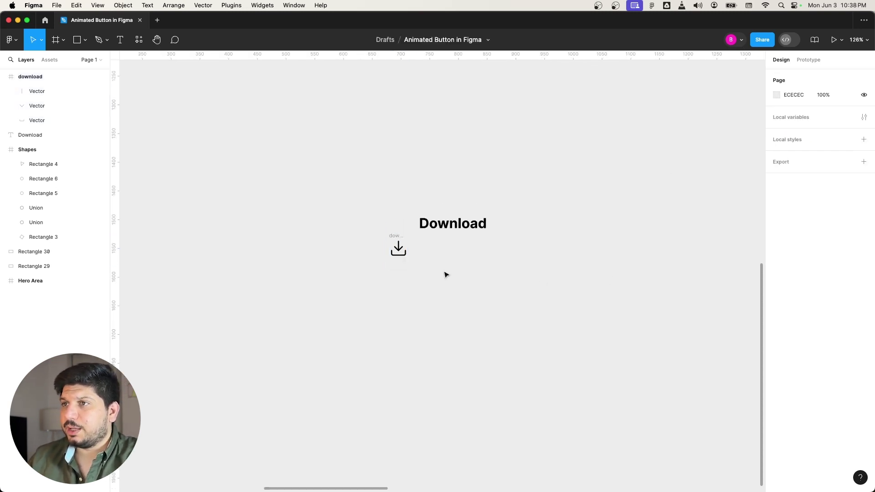
- Move the resized download icon up beside the Download text
{"action": "left_click", "coordinate": [400, 237]}
{"action": "left_click_drag", "start_coordinate": [400, 236], "coordinate": [401, 217]}
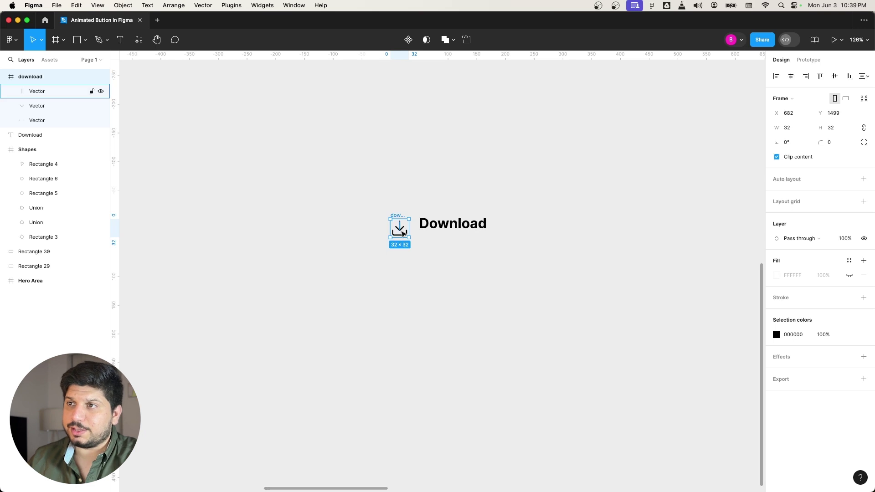
{"action": "scroll", "coordinate": [400, 233], "scroll_direction": "up", "scroll_amount": 5}
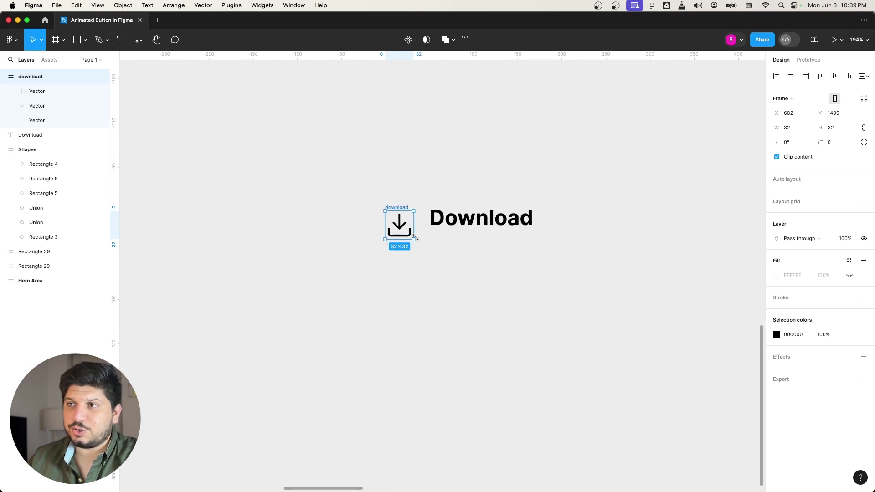
- Undo the download icon's move and resize
{"action": "left_click", "coordinate": [440, 254]}
{"action": "key", "text": "super+z"}
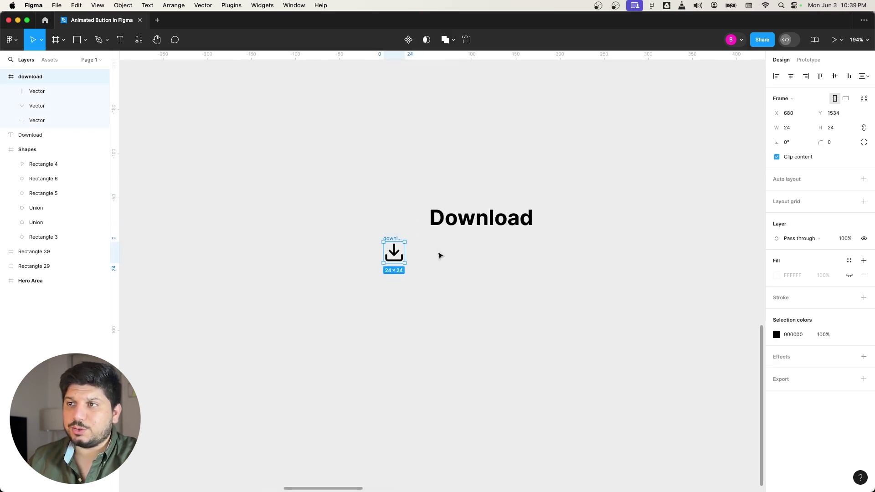
{"action": "scroll", "coordinate": [440, 255], "scroll_direction": "down", "scroll_amount": 3}
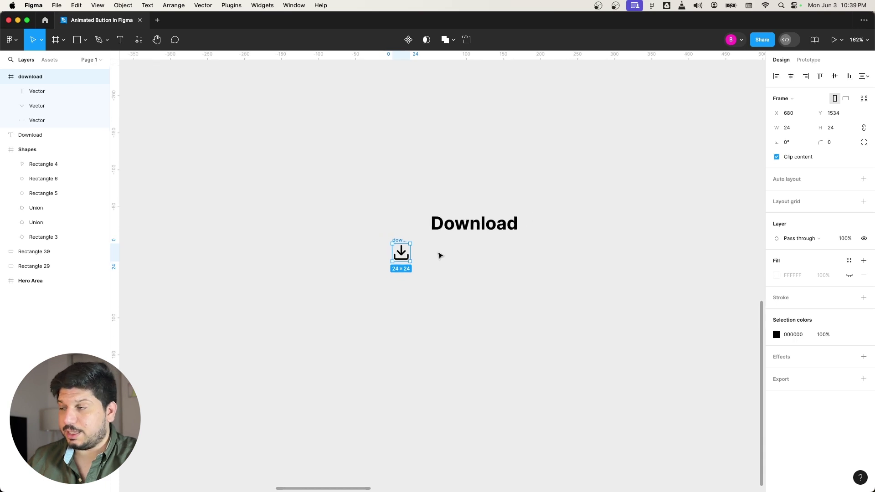
- Scale the download icon proportionally to a width of 32 with the Scale tool
{"action": "key", "text": "k"}
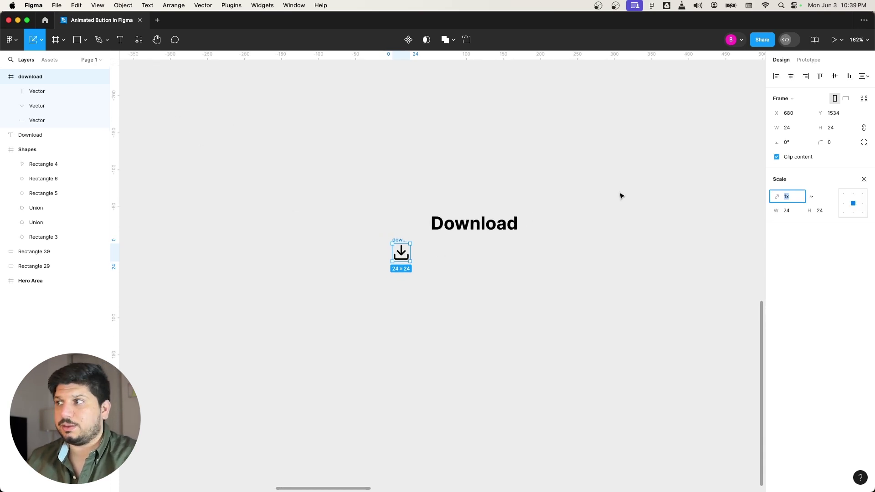
{"action": "left_click", "coordinate": [42, 42]}
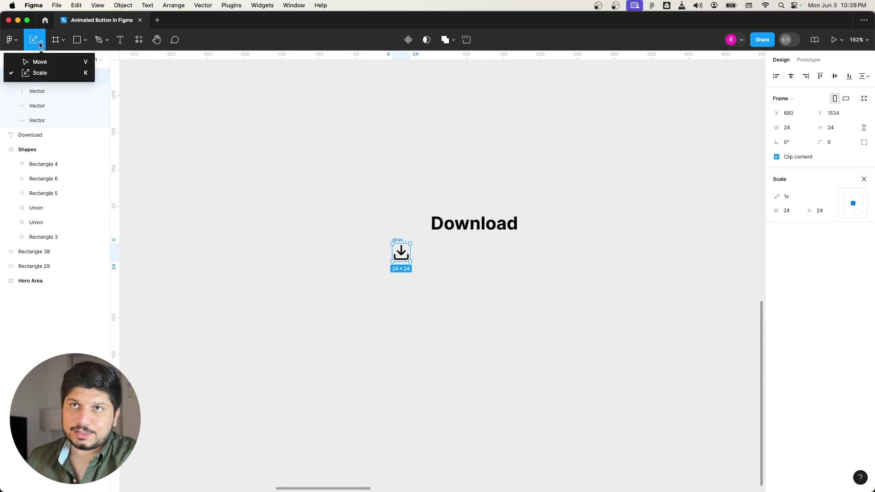
{"action": "left_click", "coordinate": [46, 75]}
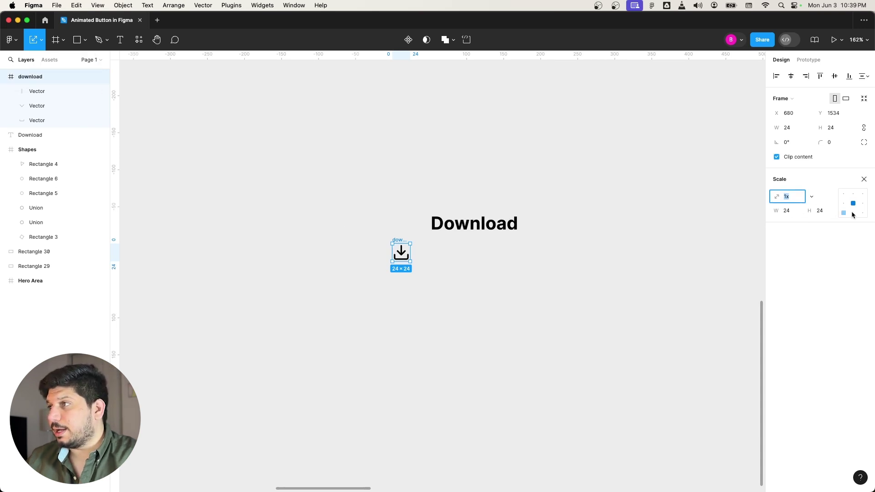
{"action": "left_click", "coordinate": [785, 212]}
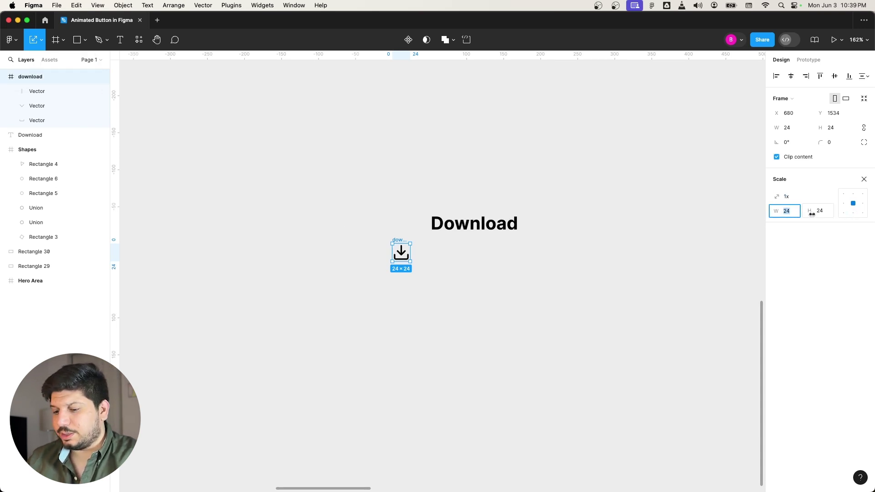
{"action": "type", "text": "32"}
{"action": "left_click", "coordinate": [822, 213]}
{"action": "left_click", "coordinate": [537, 285]}
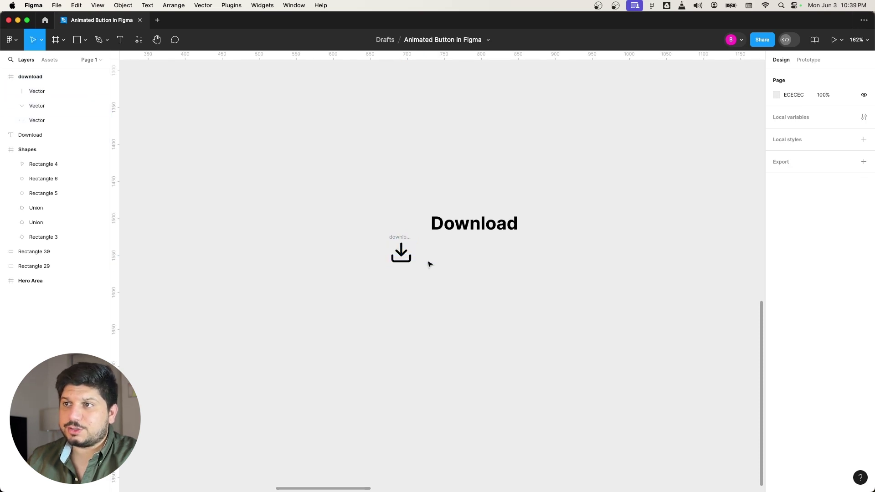
- Align the download icon beside the Download text and wrap both in an auto layout frame
{"action": "left_click_drag", "start_coordinate": [401, 253], "coordinate": [407, 224]}
{"action": "left_click", "coordinate": [577, 200]}
{"action": "left_click_drag", "start_coordinate": [577, 201], "coordinate": [364, 265]}
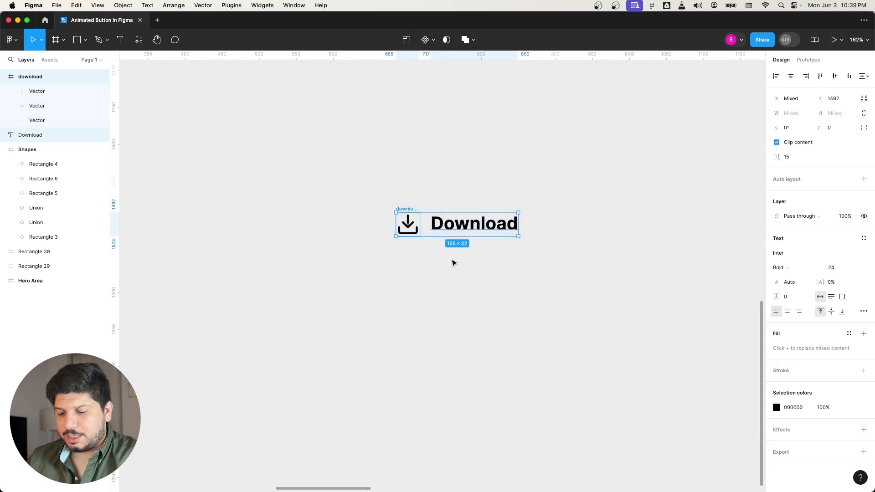
{"action": "right_click", "coordinate": [457, 262]}
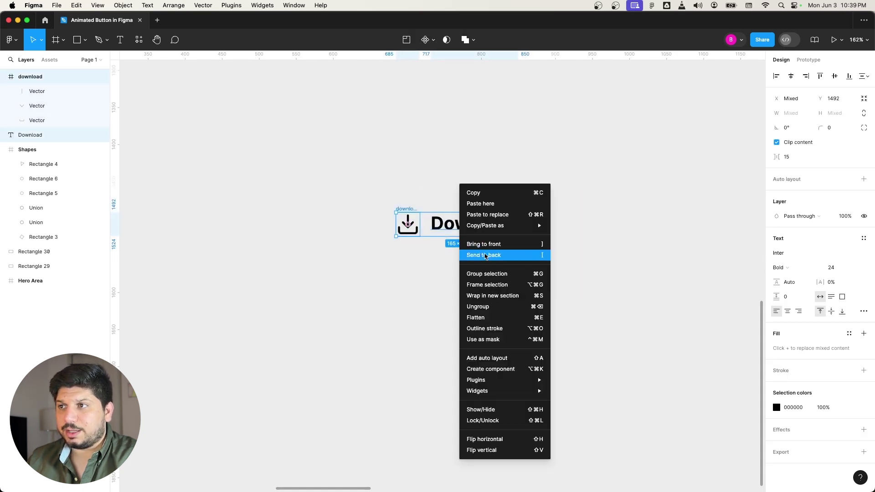
{"action": "left_click", "coordinate": [487, 358]}
{"action": "left_click", "coordinate": [521, 292]}
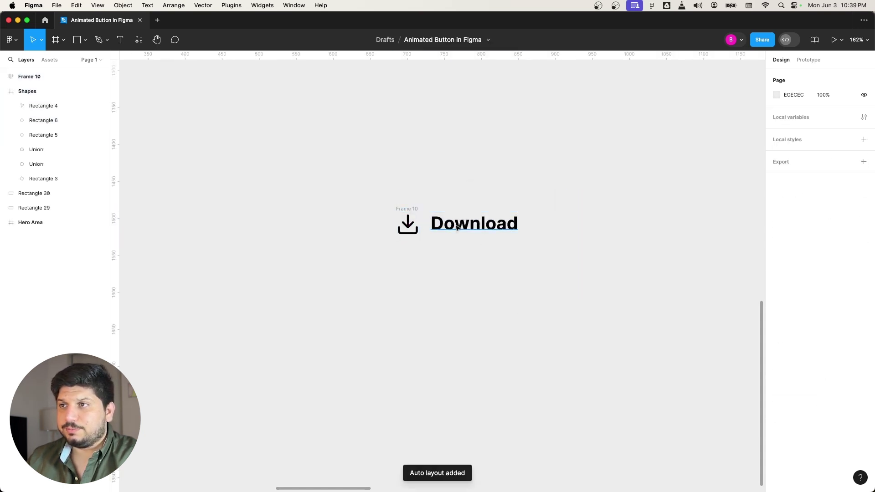
- Set the auto layout spacing between the icon and the Download text to 12
{"action": "left_click", "coordinate": [476, 219]}
{"action": "left_click", "coordinate": [790, 226]}
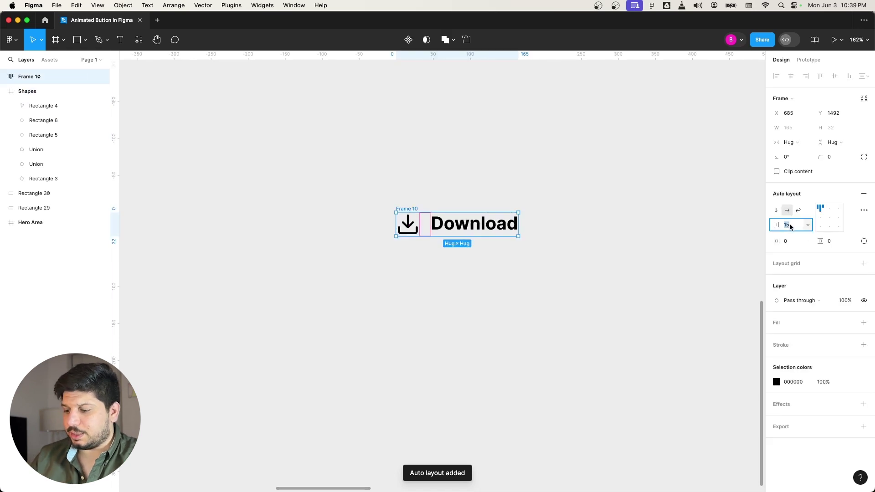
{"action": "type", "text": "12"}
{"action": "key", "text": "Return"}
{"action": "left_click", "coordinate": [510, 263]}
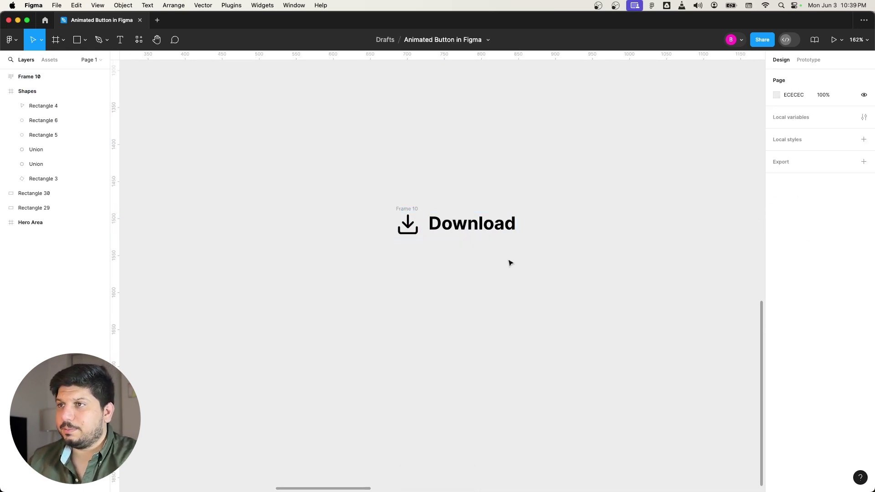
- Set the button frame's vertical padding to 32 and horizontal padding to 60, and add a white fill
{"action": "scroll", "coordinate": [408, 251], "scroll_direction": "down", "scroll_amount": 5}
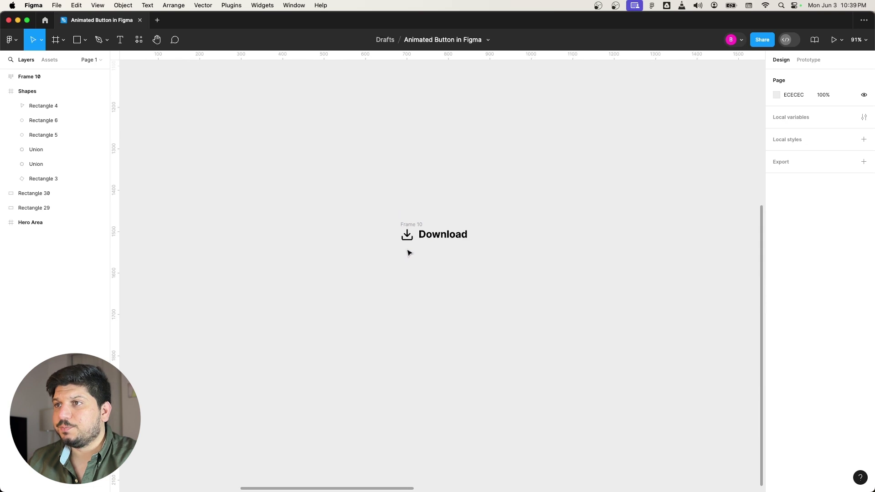
{"action": "left_click", "coordinate": [408, 234]}
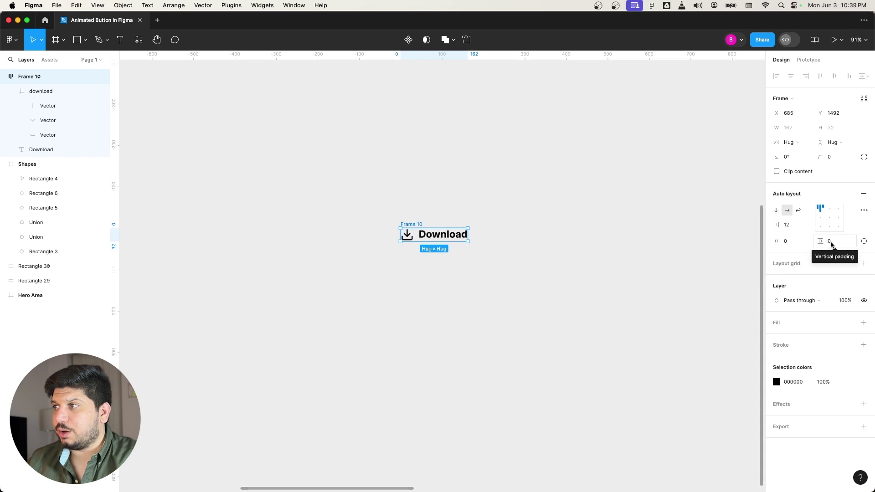
{"action": "left_click", "coordinate": [831, 244]}
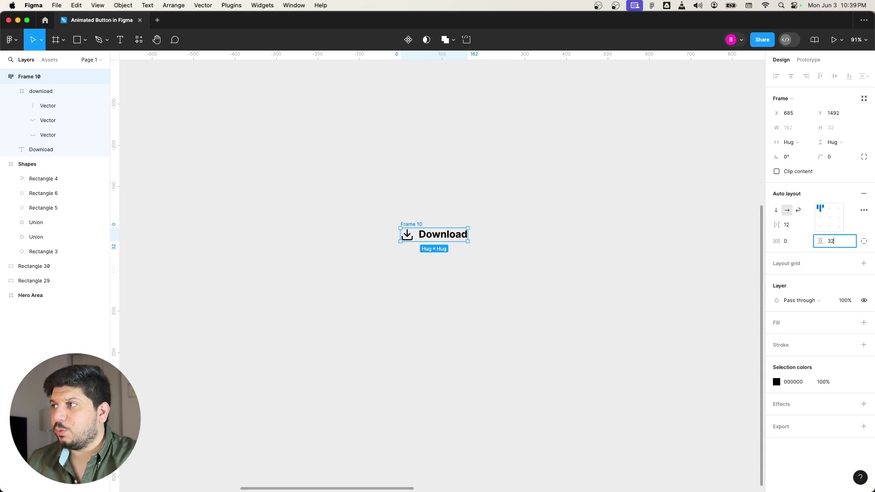
{"action": "key", "text": "Return"}
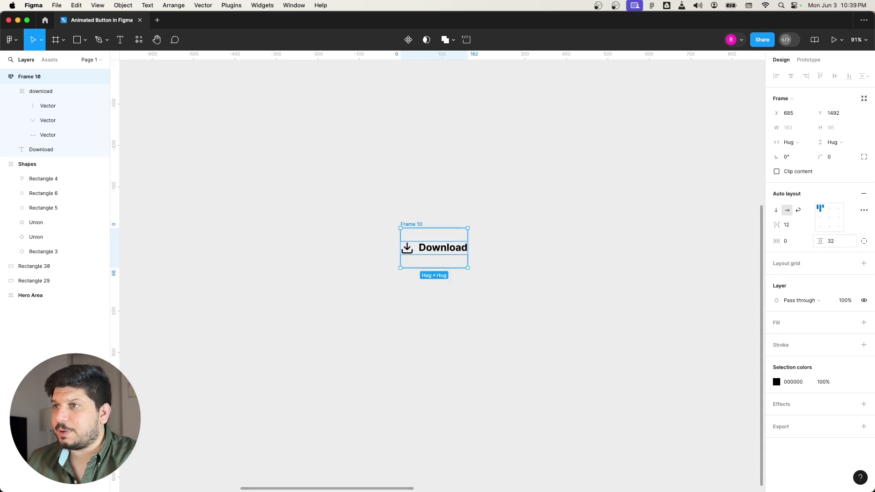
{"action": "left_click", "coordinate": [793, 245]}
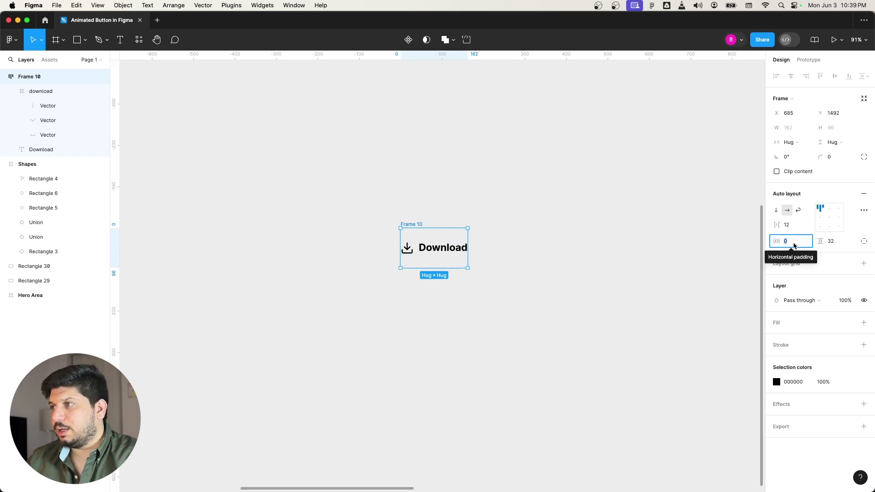
{"action": "type", "text": "60"}
{"action": "key", "text": "Return"}
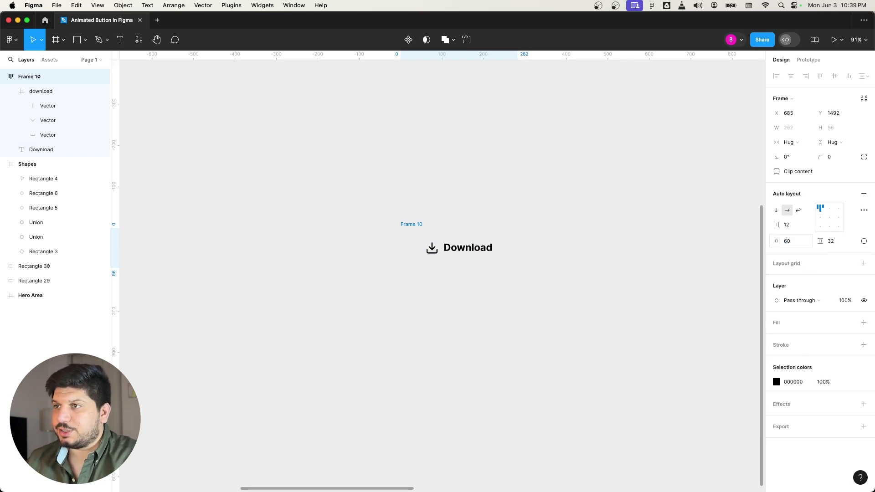
{"action": "scroll", "coordinate": [515, 248], "scroll_direction": "right", "scroll_amount": 2}
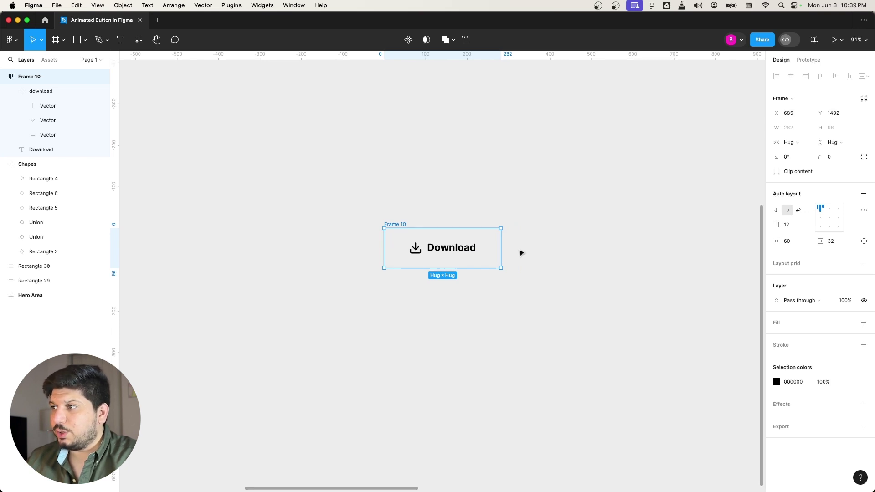
{"action": "left_click", "coordinate": [863, 323]}
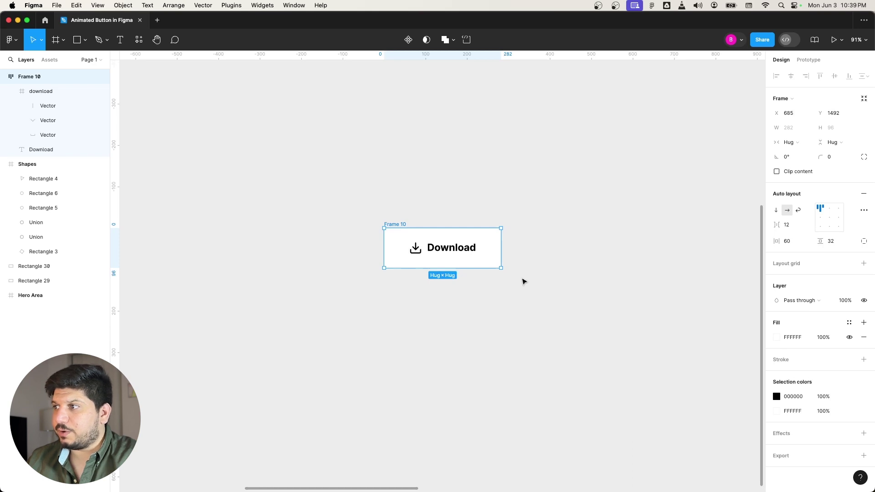
- Move the yellow and orange reference rectangles together to just above the Download button
{"action": "scroll", "coordinate": [523, 281], "scroll_direction": "down", "scroll_amount": 5}
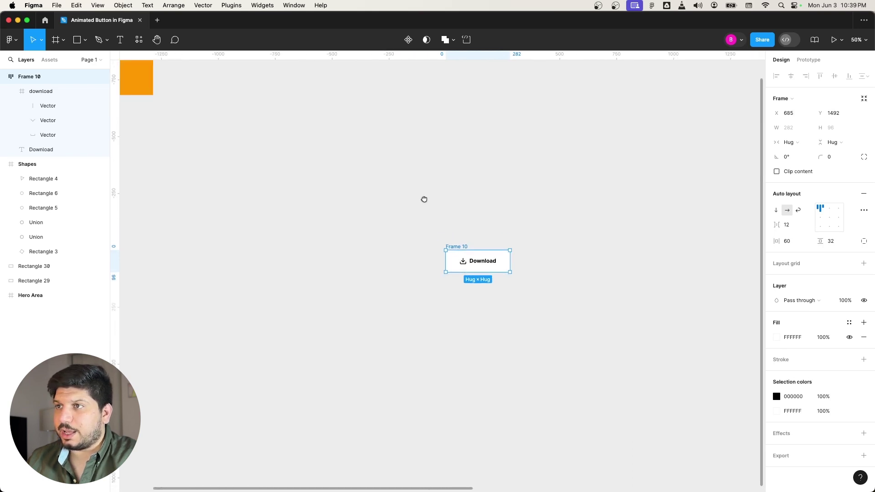
{"action": "left_click_drag", "start_coordinate": [424, 197], "coordinate": [512, 223]}
{"action": "left_click_drag", "start_coordinate": [246, 127], "coordinate": [178, 115]}
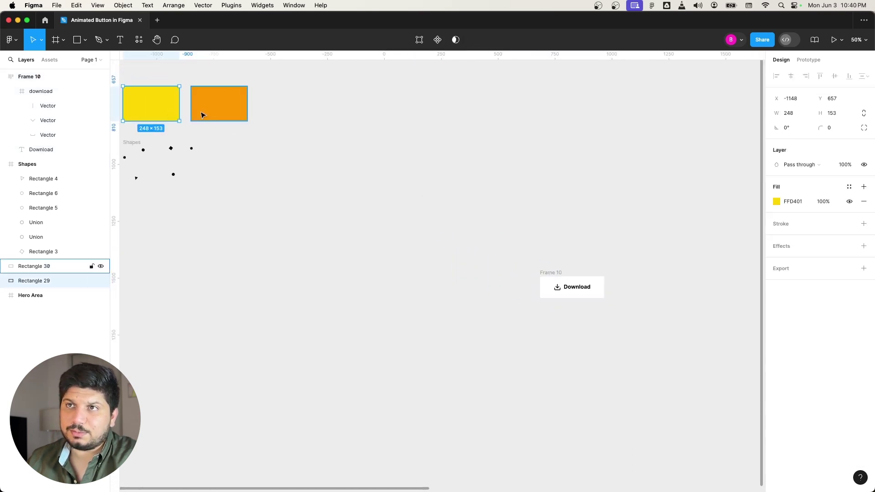
{"action": "left_click_drag", "start_coordinate": [230, 117], "coordinate": [555, 168]}
{"action": "left_click", "coordinate": [654, 250]}
- Change the button's fill to a linear gradient and sample yellow FFD401 from the yellow rectangle for its 0% stop
{"action": "scroll", "coordinate": [619, 264], "scroll_direction": "up", "scroll_amount": 3}
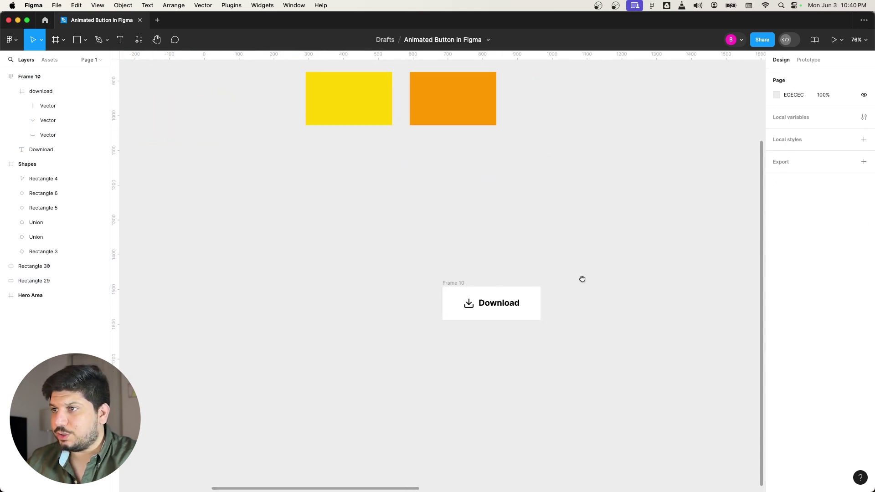
{"action": "left_click", "coordinate": [444, 283]}
{"action": "left_click", "coordinate": [775, 339]}
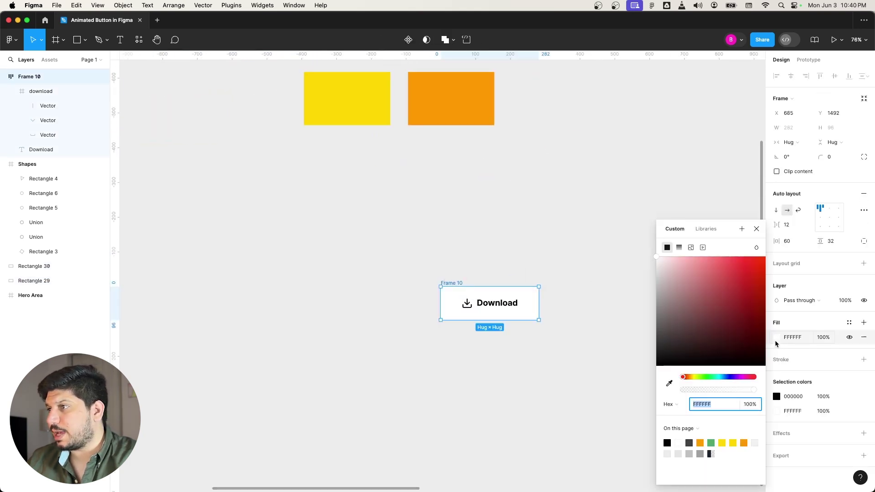
{"action": "left_click", "coordinate": [679, 247]}
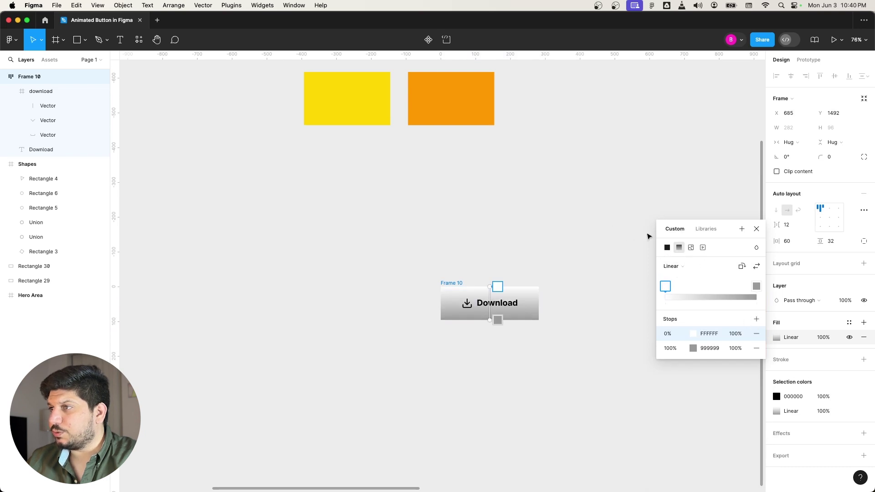
{"action": "left_click", "coordinate": [691, 336]}
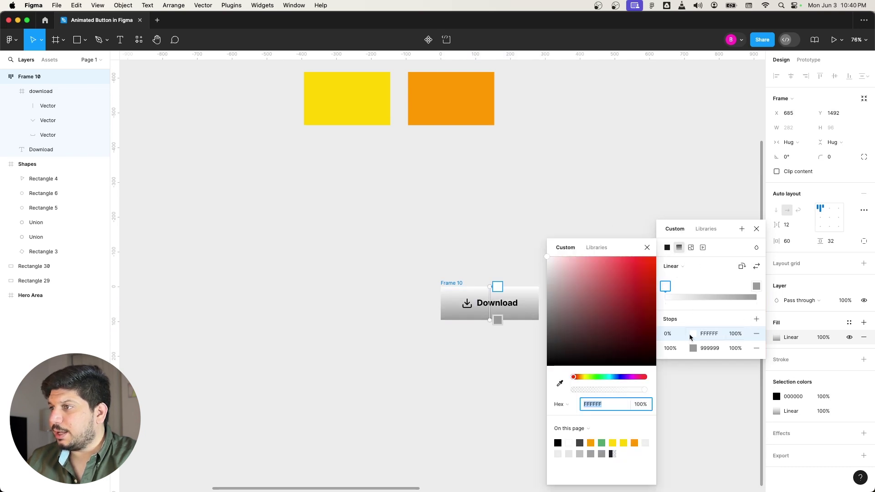
{"action": "left_click", "coordinate": [558, 385]}
{"action": "left_click", "coordinate": [363, 115]}
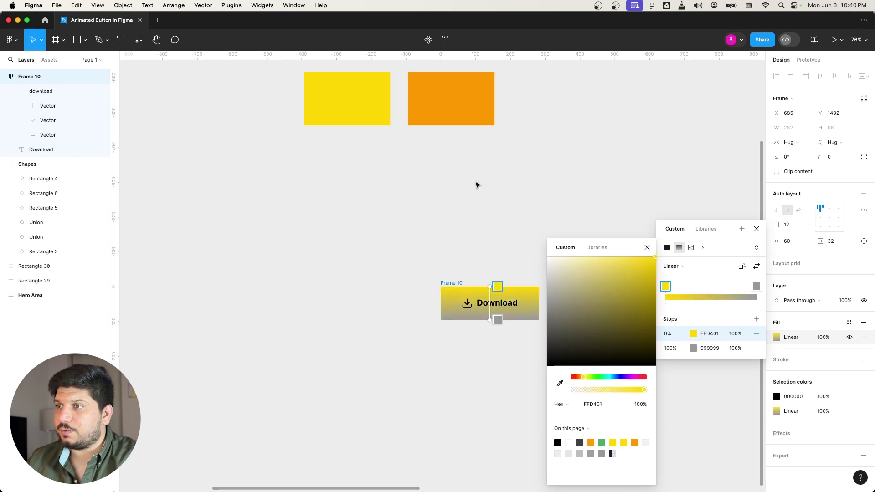
- Sample orange FF9801 from the orange rectangle for the gradient's 100% stop
{"action": "left_click", "coordinate": [756, 287]}
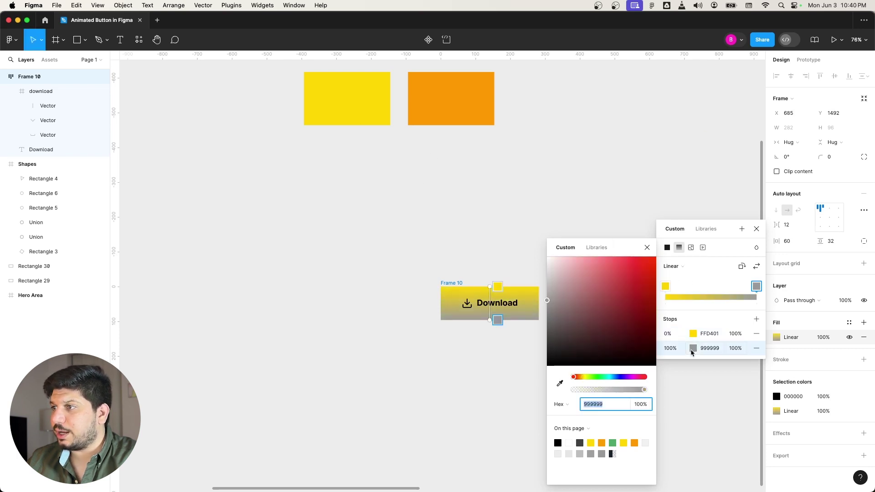
{"action": "left_click", "coordinate": [560, 383]}
{"action": "left_click", "coordinate": [449, 96]}
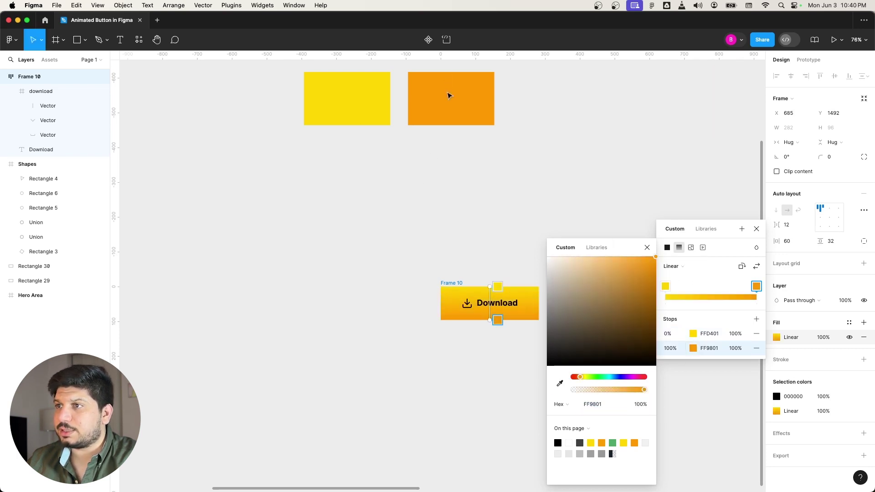
- Reorient the button's gradient nearly horizontally, with yellow starting at its left edge and orange ending at its right edge
{"action": "left_click", "coordinate": [756, 229]}
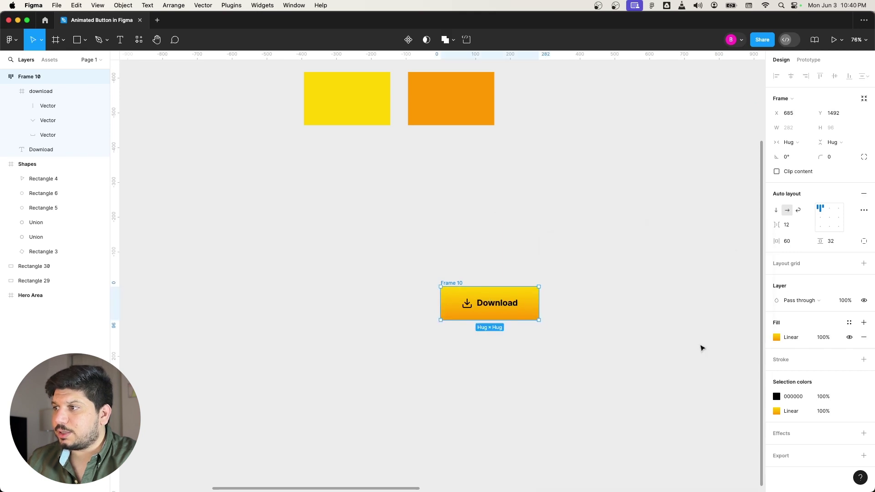
{"action": "left_click", "coordinate": [775, 337]}
{"action": "scroll", "coordinate": [489, 319], "scroll_direction": "up", "scroll_amount": 3}
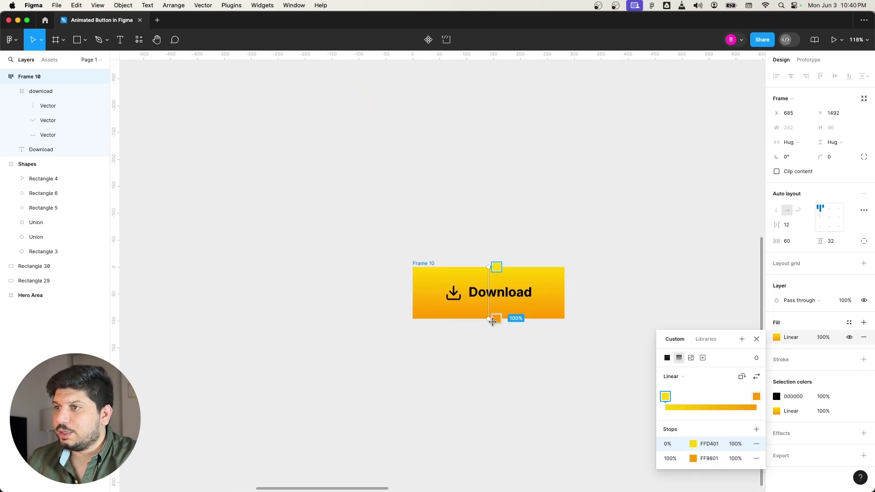
{"action": "left_click_drag", "start_coordinate": [488, 320], "coordinate": [565, 303]}
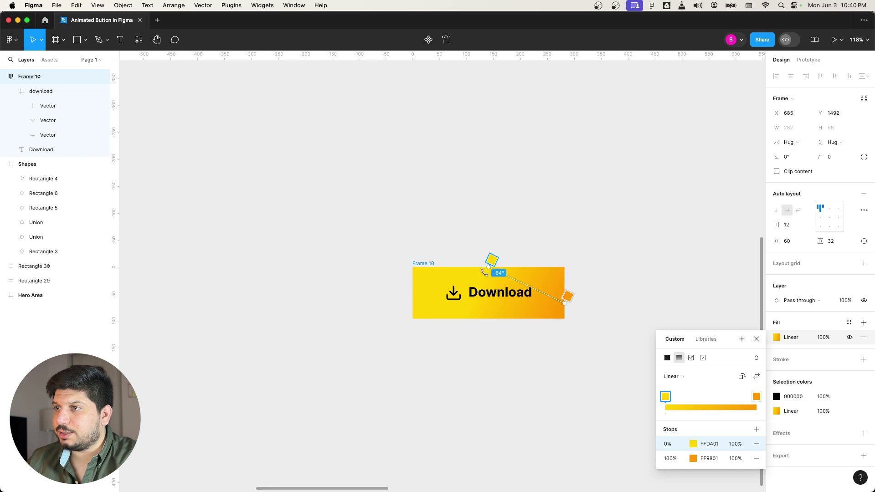
{"action": "left_click_drag", "start_coordinate": [488, 268], "coordinate": [412, 293]}
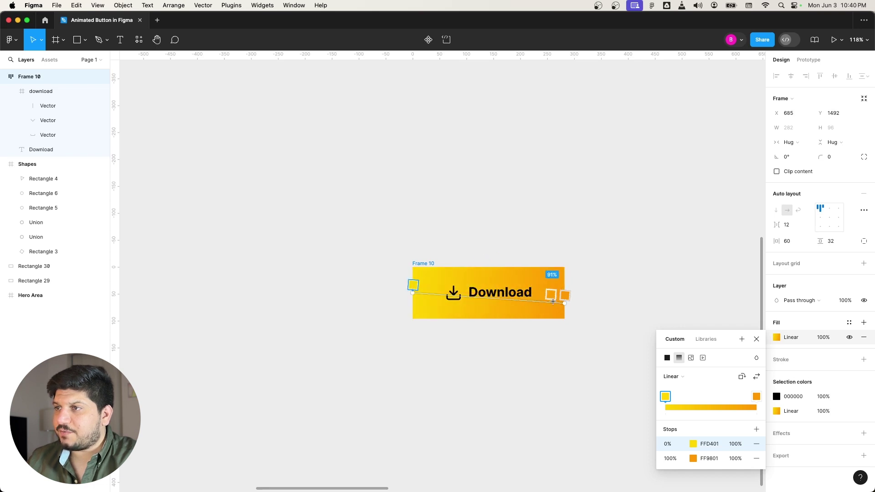
{"action": "left_click_drag", "start_coordinate": [565, 303], "coordinate": [565, 298]}
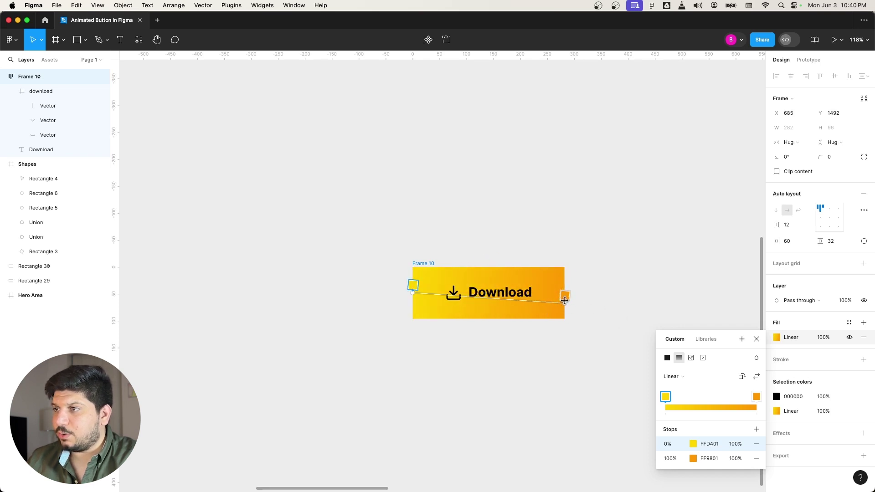
{"action": "scroll", "coordinate": [595, 304], "scroll_direction": "down", "scroll_amount": 3}
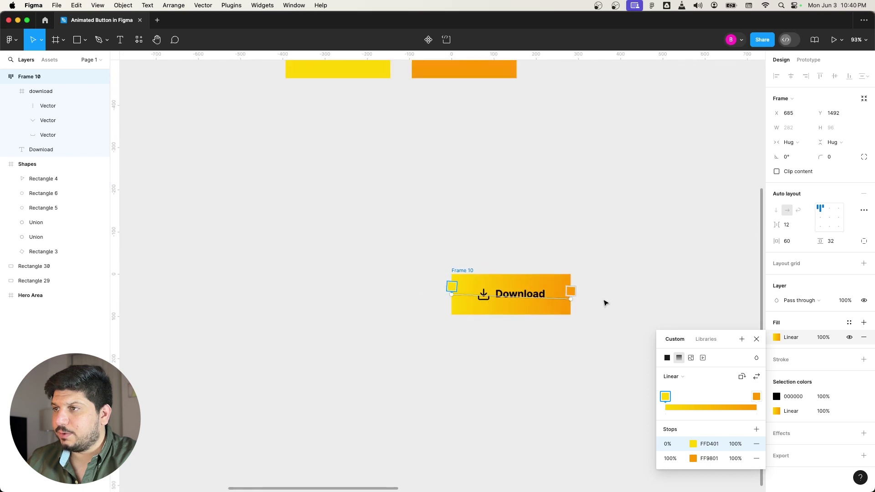
{"action": "left_click", "coordinate": [756, 339]}
- Set the Download button frame's corner radius to 999
{"action": "left_click", "coordinate": [588, 301]}
{"action": "left_click", "coordinate": [547, 301]}
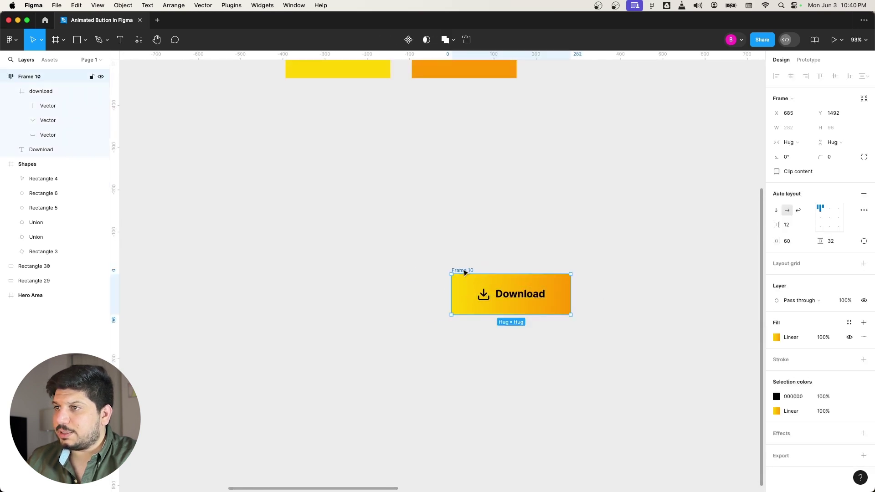
{"action": "left_click", "coordinate": [834, 161]}
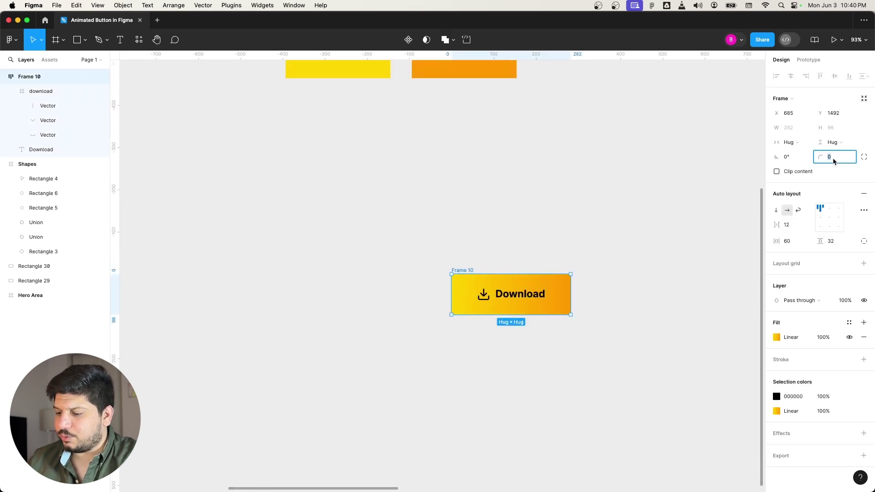
{"action": "type", "text": "999"}
{"action": "key", "text": "Return"}
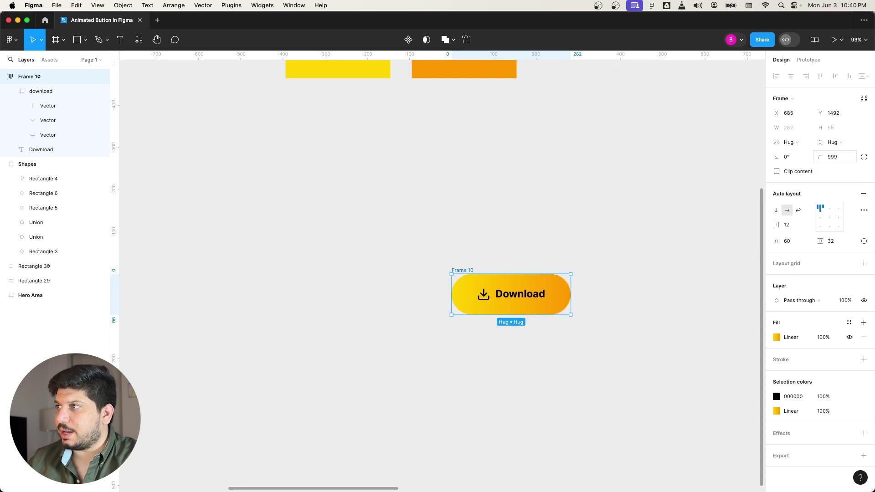
- Add a black 000000 inside stroke to the Download button with a thickness of 3
{"action": "scroll", "coordinate": [611, 283], "scroll_direction": "right", "scroll_amount": 3}
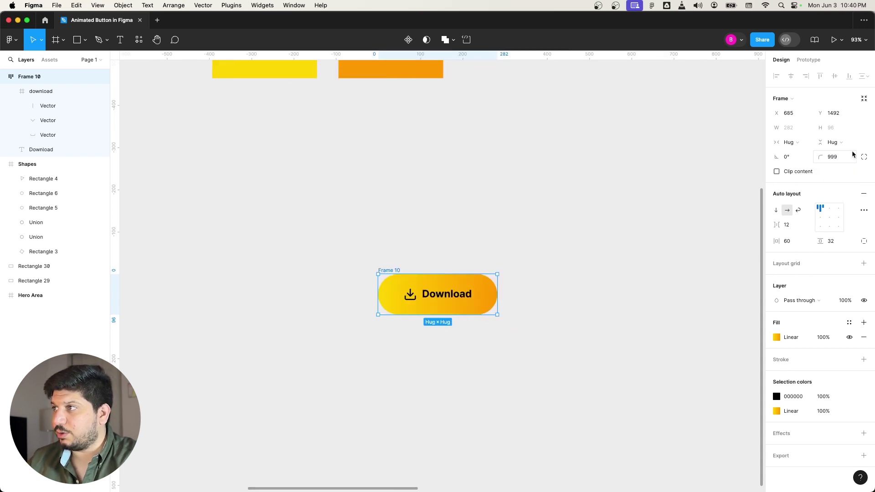
{"action": "left_click", "coordinate": [863, 360]}
{"action": "scroll", "coordinate": [445, 337], "scroll_direction": "up", "scroll_amount": 2}
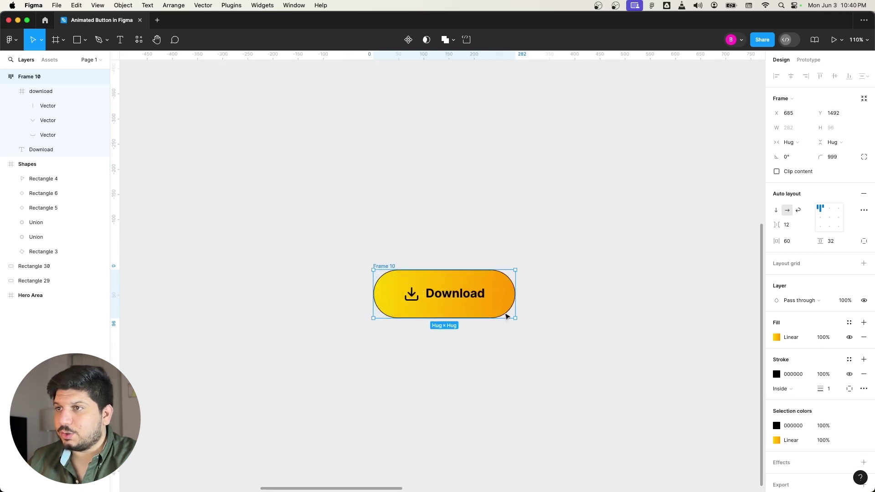
{"action": "left_click", "coordinate": [834, 390]}
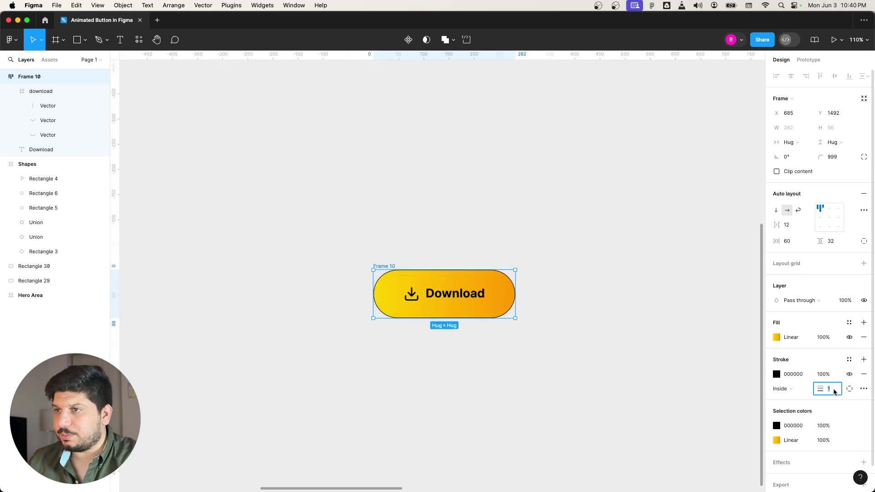
{"action": "key", "text": "Up"}
{"action": "key", "text": "Up"}
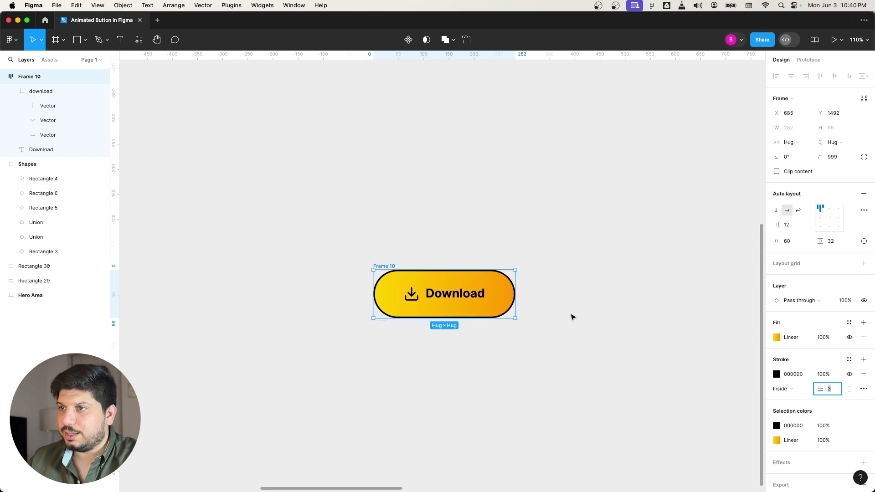
{"action": "left_click", "coordinate": [570, 315]}
{"action": "scroll", "coordinate": [567, 315], "scroll_direction": "down", "scroll_amount": 3}
{"action": "left_click_drag", "start_coordinate": [560, 312], "coordinate": [511, 309]}
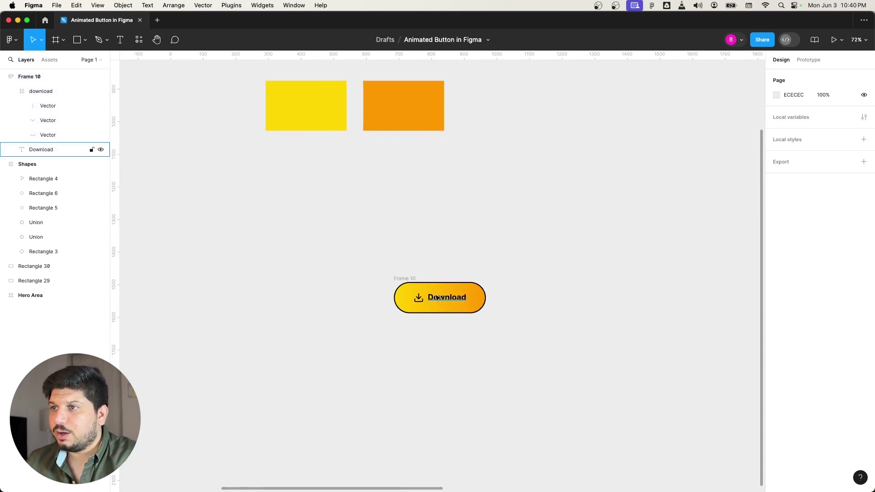
- Rename the Download button frame as Button1
{"action": "left_click", "coordinate": [410, 278]}
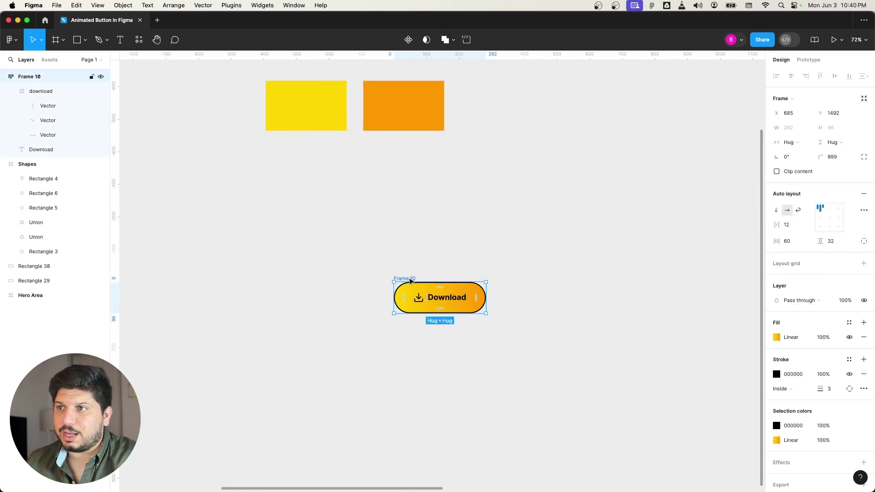
{"action": "double_click", "coordinate": [410, 278]}
{"action": "type", "text": "Button1"}
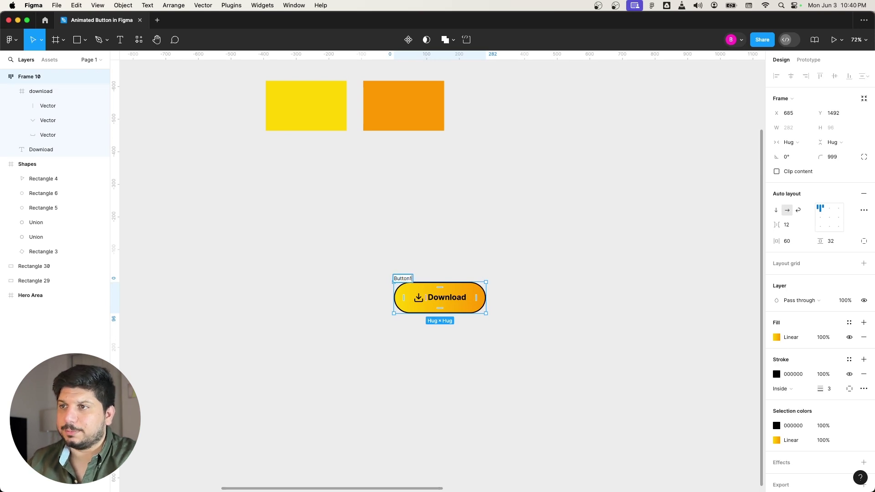
{"action": "key", "text": "Return"}
{"action": "left_click", "coordinate": [519, 289]}
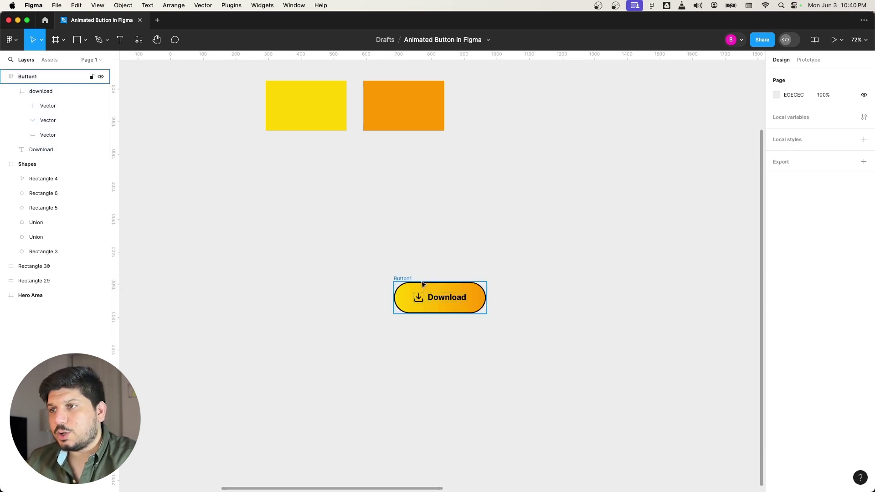
- Collapse Button1's layers and duplicate the button twice to form a row of three
{"action": "left_click", "coordinate": [483, 309]}
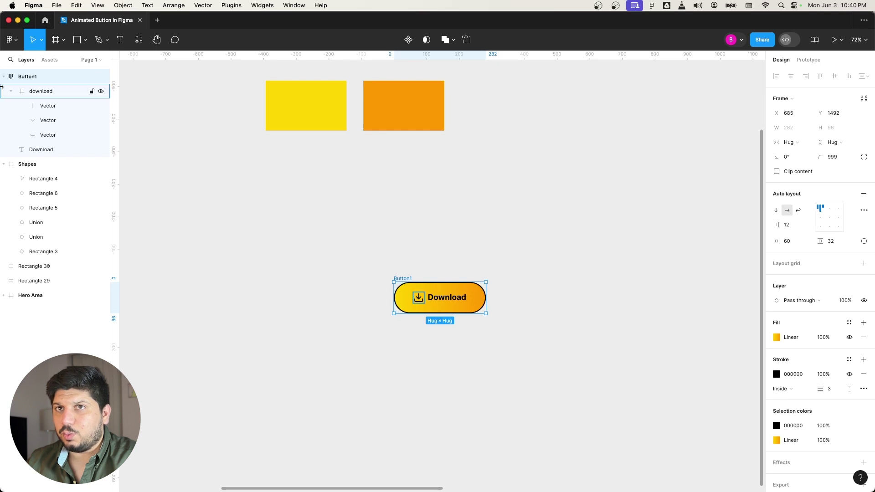
{"action": "left_click", "coordinate": [4, 78]}
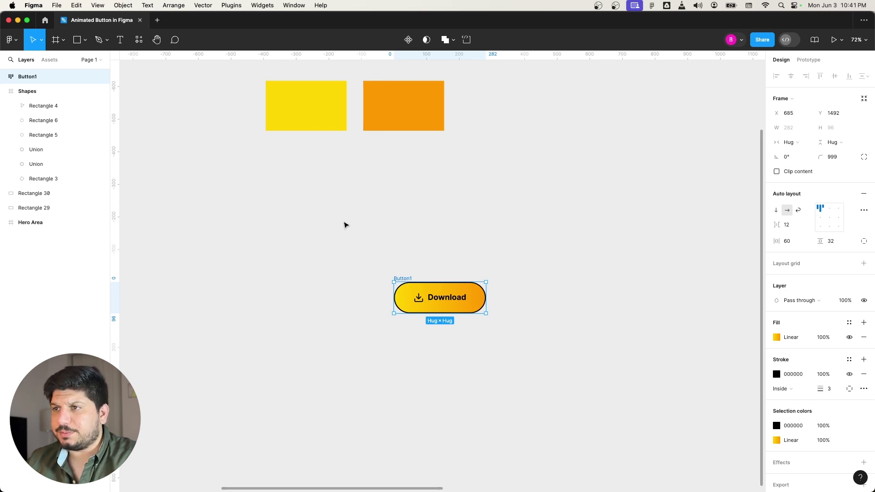
{"action": "key", "text": "super+d"}
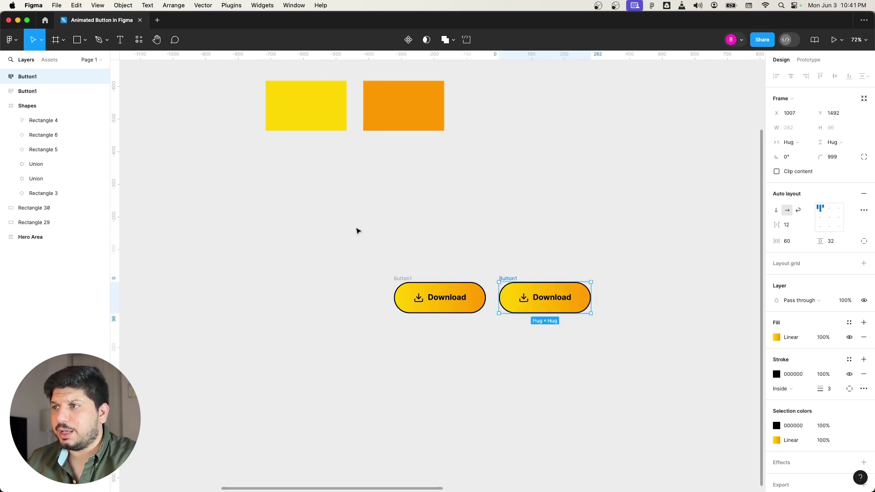
{"action": "key", "text": "super+d"}
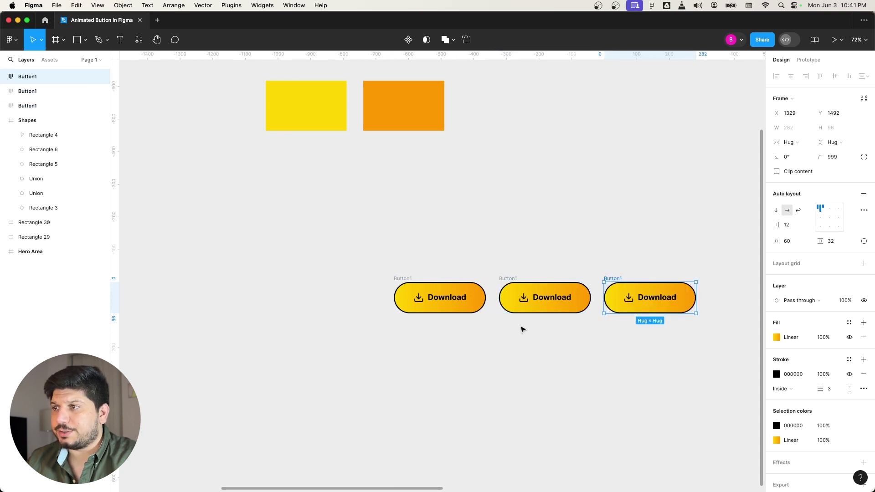
- Rename the middle button copy as Button2 and the rightmost copy as Mask
{"action": "left_click", "coordinate": [520, 303]}
{"action": "double_click", "coordinate": [508, 279]}
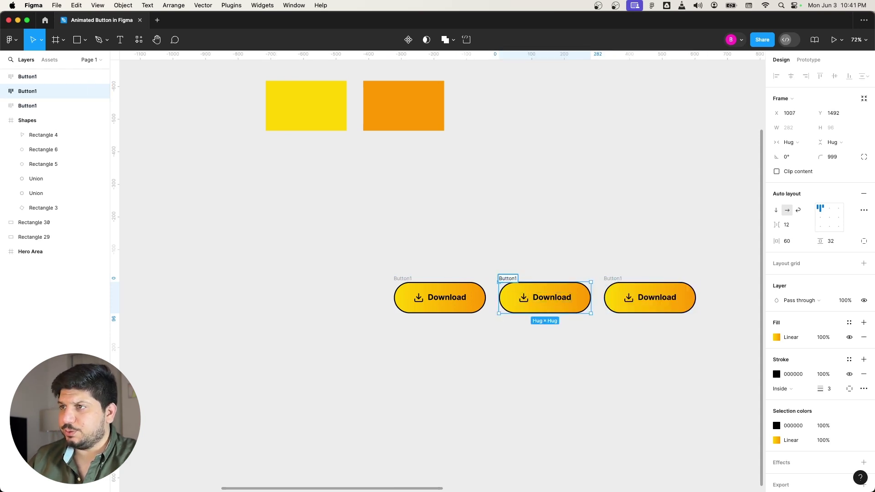
{"action": "type", "text": "Button2"}
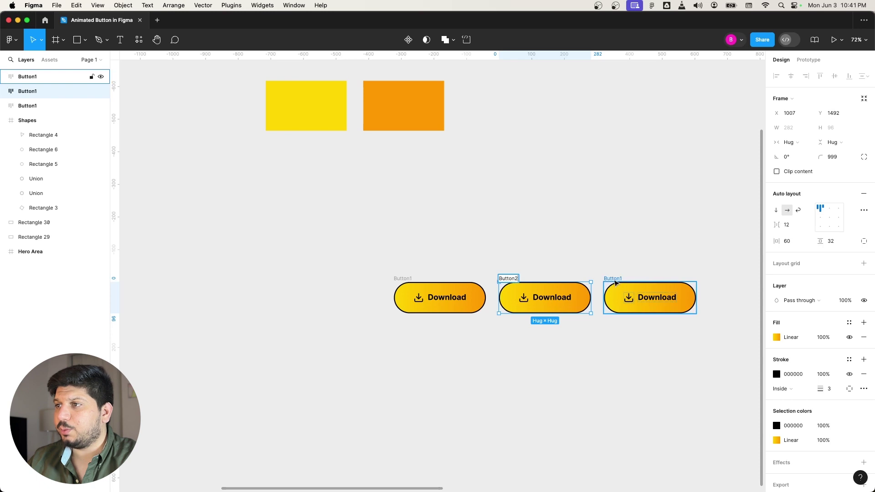
{"action": "double_click", "coordinate": [610, 278]}
{"action": "type", "text": "Mask"}
{"action": "key", "text": "Return"}
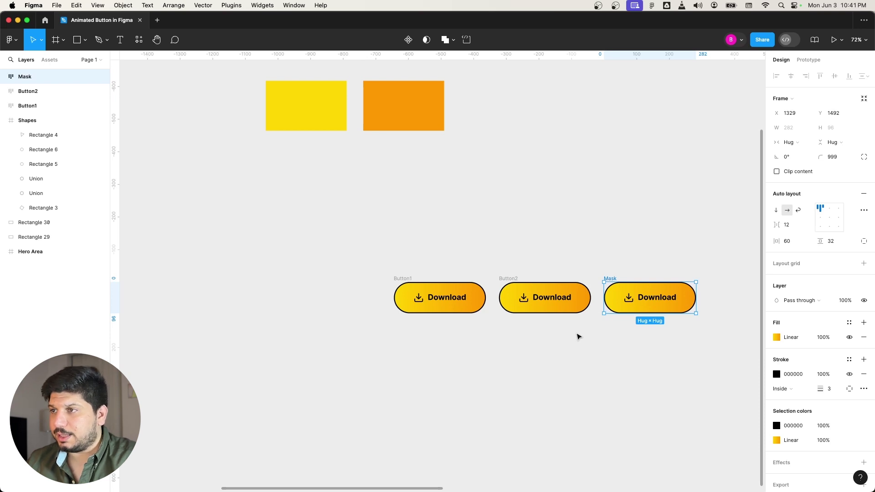
- Delete the download icon and the Download text from the Mask frame
{"action": "left_click", "coordinate": [512, 283]}
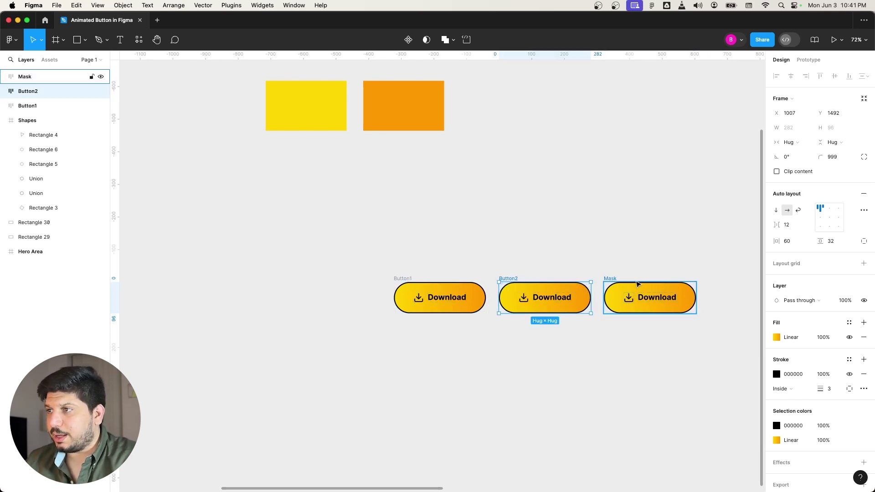
{"action": "left_click", "coordinate": [616, 283]}
{"action": "double_click", "coordinate": [658, 298]}
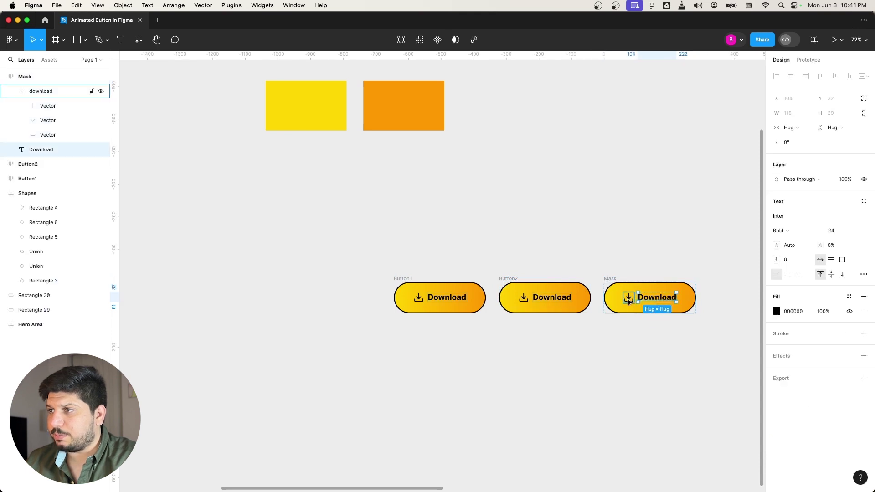
{"action": "left_click", "coordinate": [629, 301], "text": "shift"}
{"action": "key", "text": "Delete"}
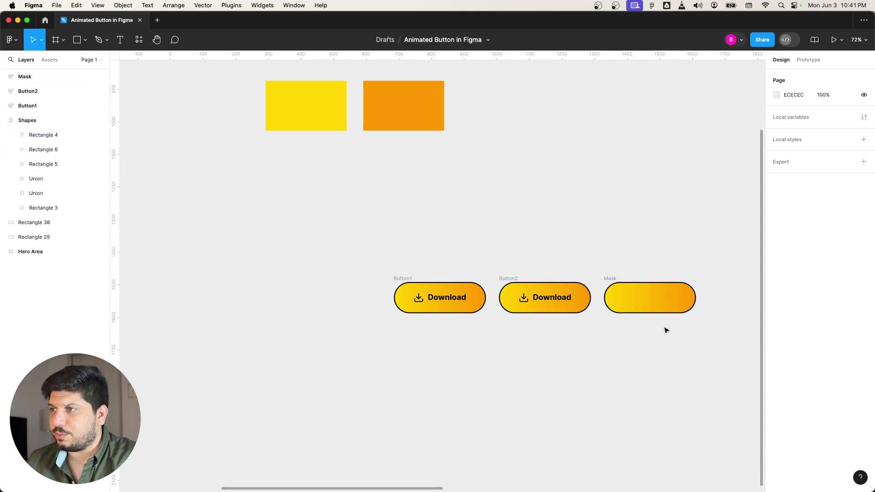
- Stack Button2 and then Mask exactly on top of Button1
{"action": "left_click", "coordinate": [607, 293]}
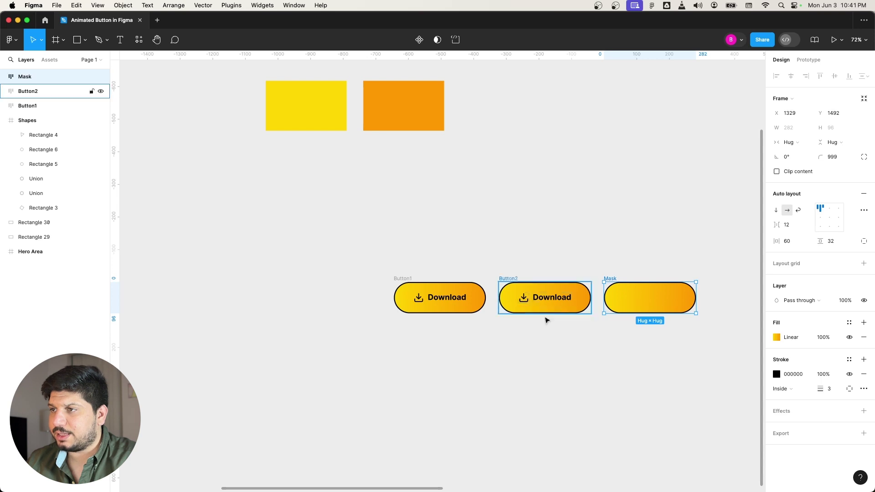
{"action": "left_click", "coordinate": [507, 283]}
{"action": "left_click_drag", "start_coordinate": [518, 279], "coordinate": [412, 280]}
{"action": "left_click", "coordinate": [552, 296]}
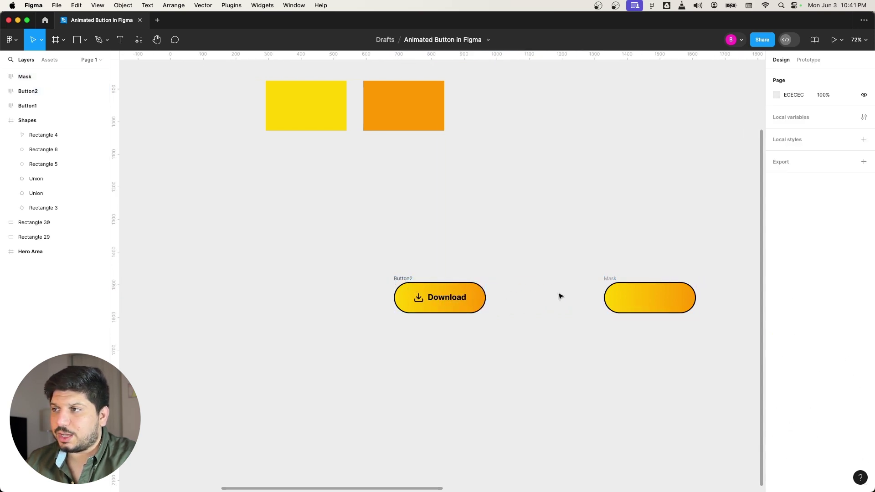
{"action": "left_click", "coordinate": [613, 291]}
{"action": "left_click_drag", "start_coordinate": [613, 291], "coordinate": [410, 293]}
- Check the layer order of Mask, Button2 and Button1, and collapse the Shapes frame's layers
{"action": "left_click", "coordinate": [36, 112]}
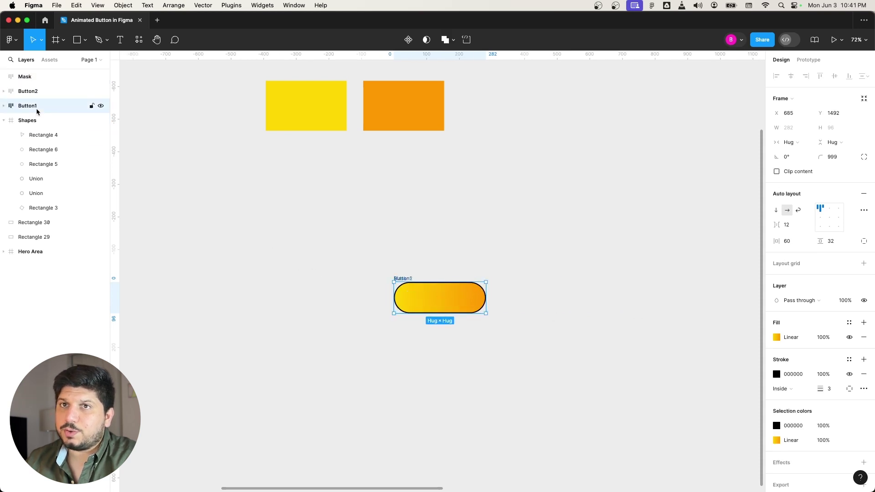
{"action": "left_click", "coordinate": [27, 92]}
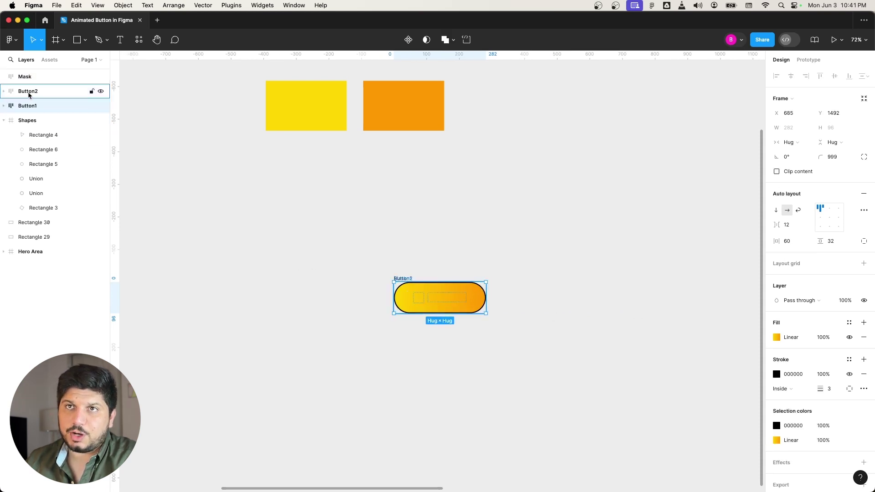
{"action": "left_click", "coordinate": [4, 120]}
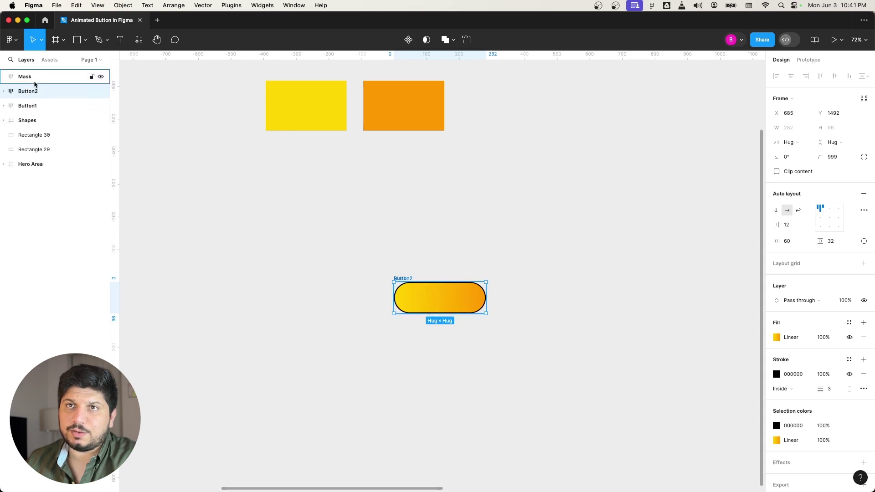
{"action": "left_click_drag", "start_coordinate": [34, 77], "coordinate": [8, 127]}
{"action": "left_click", "coordinate": [416, 147]}
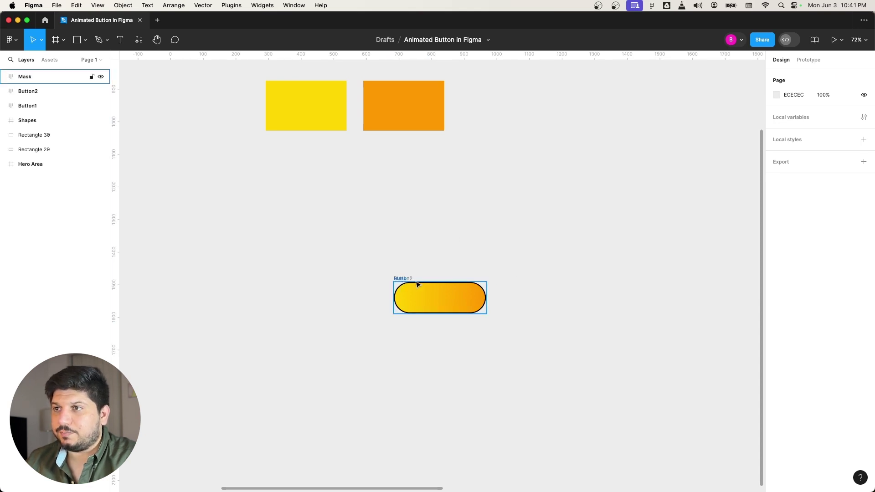
- Draw a frame about 645 × 363 around the stacked buttons and shift it slightly right and down
{"action": "key", "text": "f"}
{"action": "left_click_drag", "start_coordinate": [328, 236], "coordinate": [538, 354]}
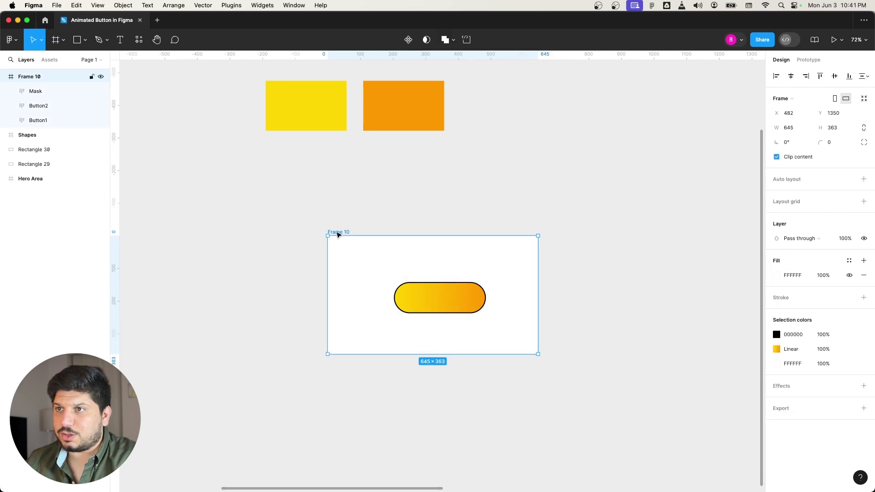
{"action": "left_click_drag", "start_coordinate": [336, 232], "coordinate": [346, 237]}
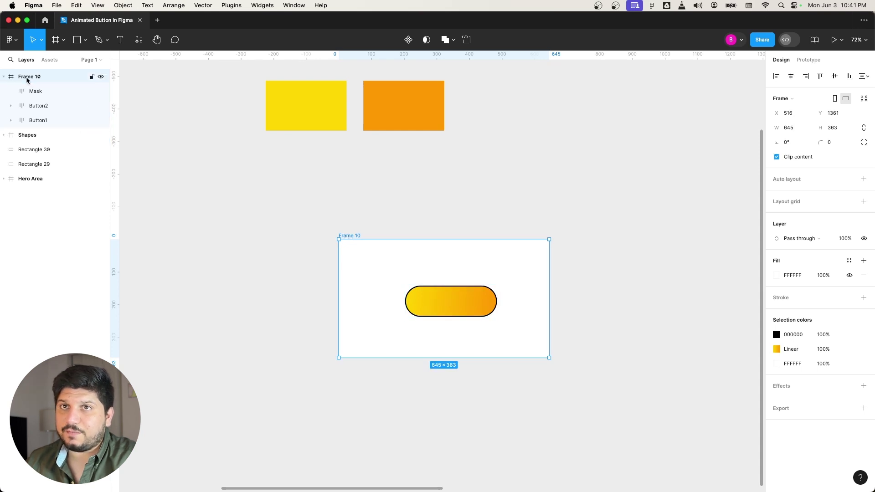
- Rename the frame containing Mask, Button2 and Button1 as Wrapper, and turn off its content clipping
{"action": "left_click", "coordinate": [39, 107]}
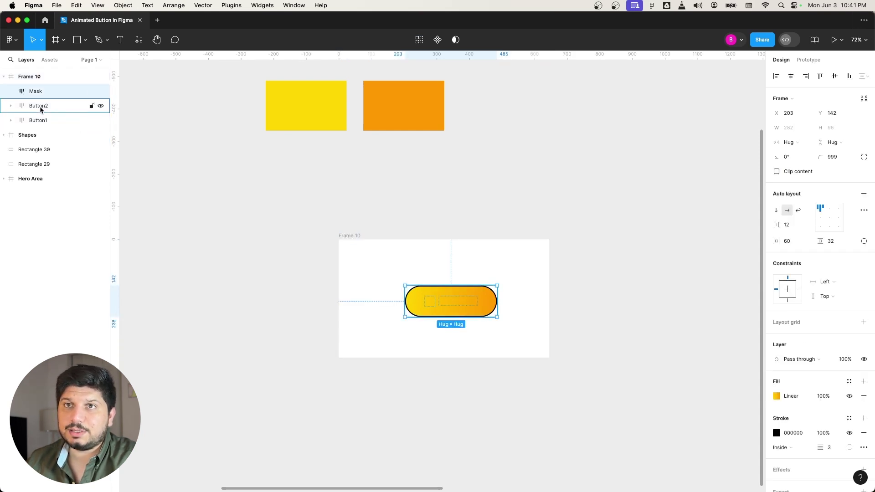
{"action": "left_click", "coordinate": [45, 121]}
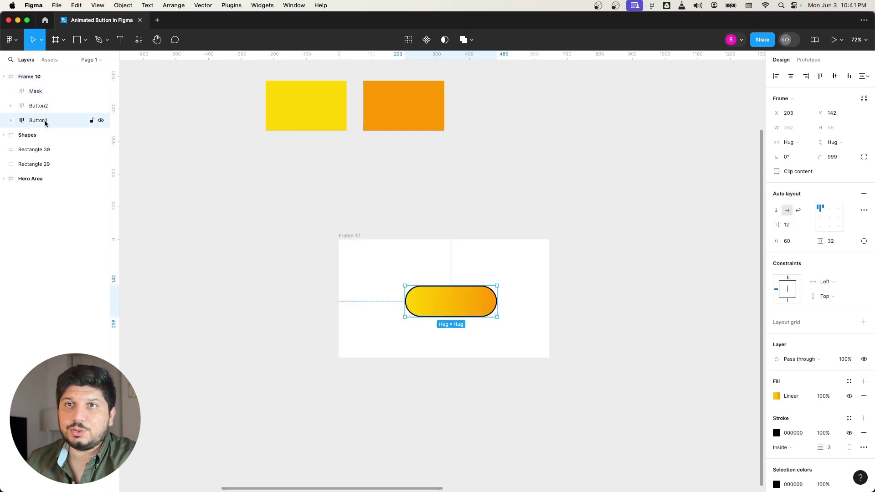
{"action": "left_click", "coordinate": [38, 82]}
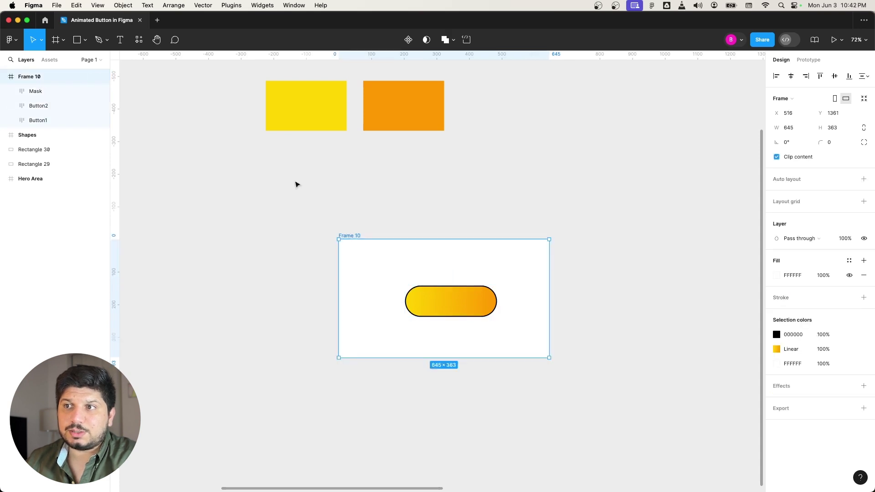
{"action": "double_click", "coordinate": [353, 235]}
{"action": "type", "text": "Wa"}
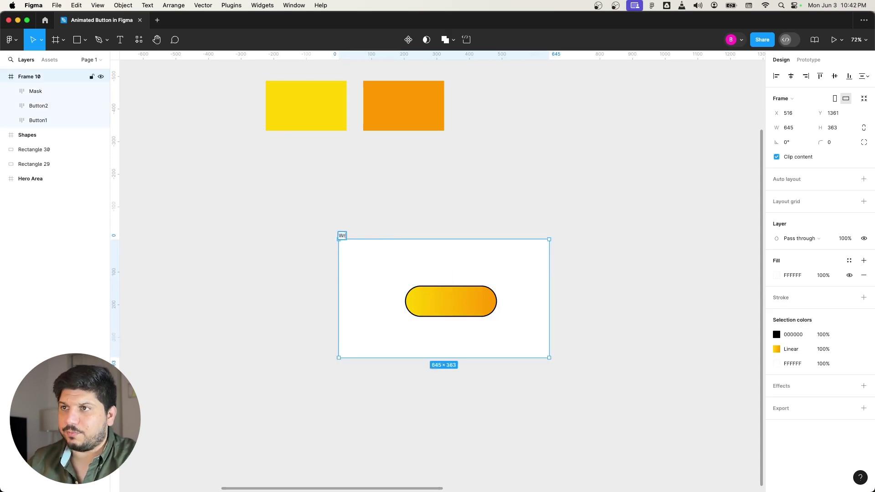
{"action": "type", "text": "apper"}
{"action": "key", "text": "Return"}
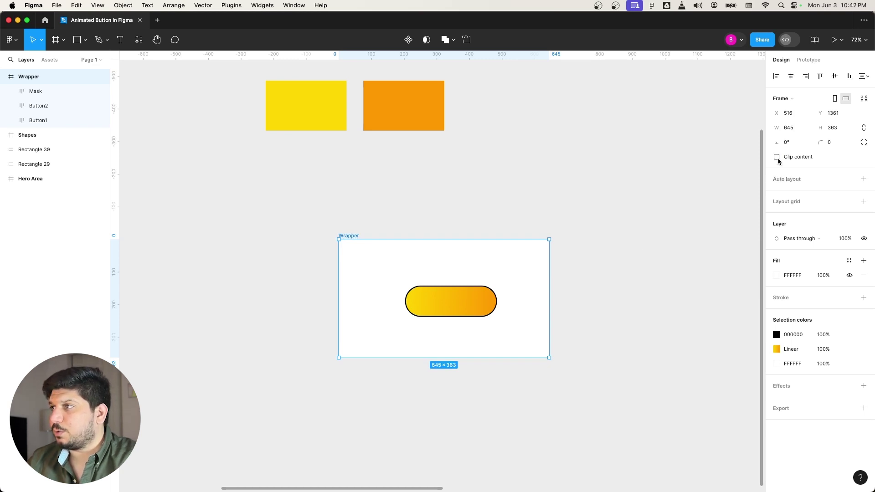
- Resize the Wrapper frame to fit the stacked buttons and remove its white fill
{"action": "left_click", "coordinate": [865, 100]}
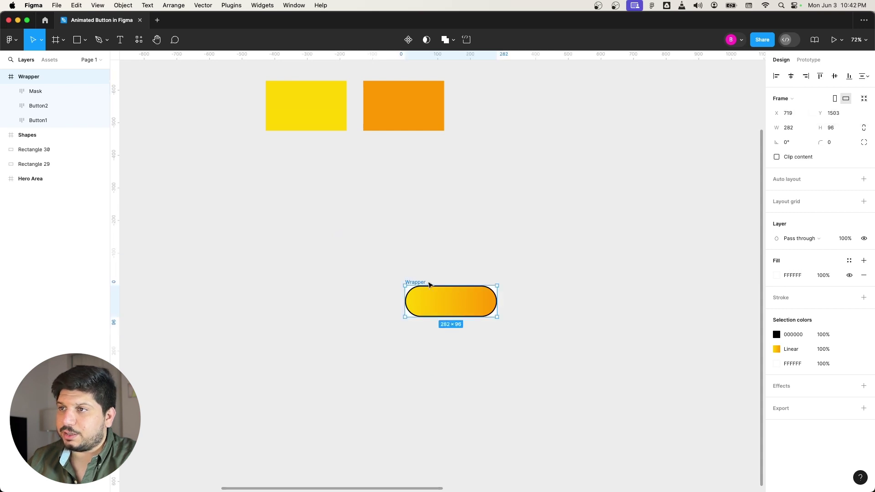
{"action": "left_click", "coordinate": [864, 275]}
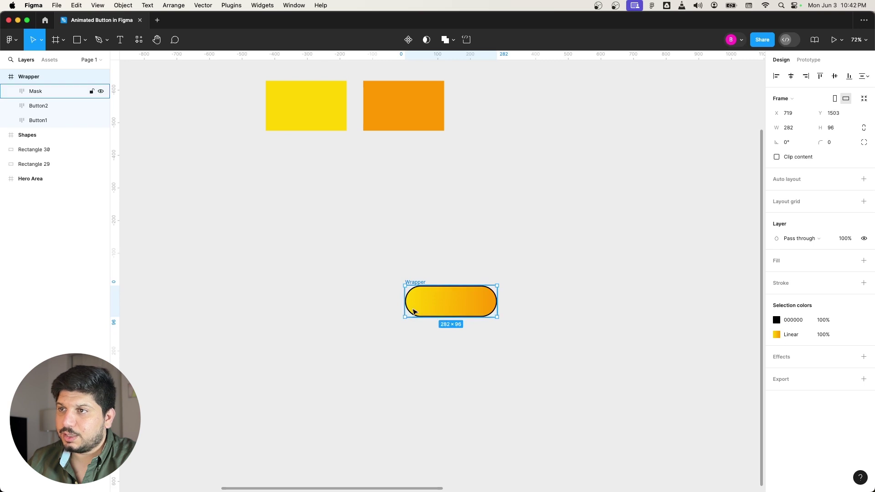
{"action": "scroll", "coordinate": [412, 308], "scroll_direction": "up", "scroll_amount": 5}
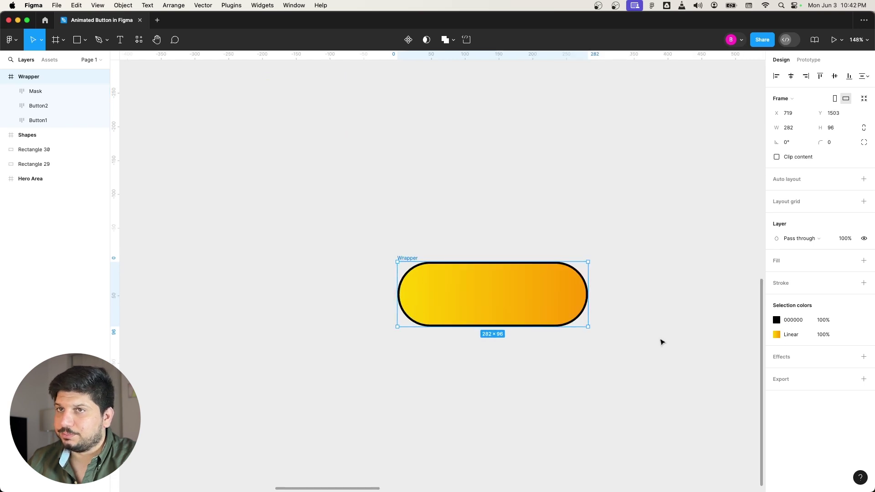
{"action": "left_click", "coordinate": [662, 342]}
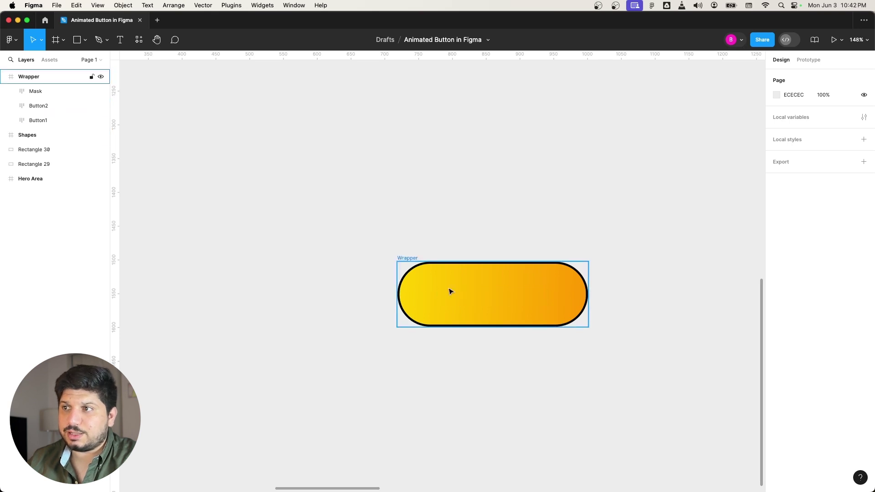
{"action": "left_click", "coordinate": [39, 98]}
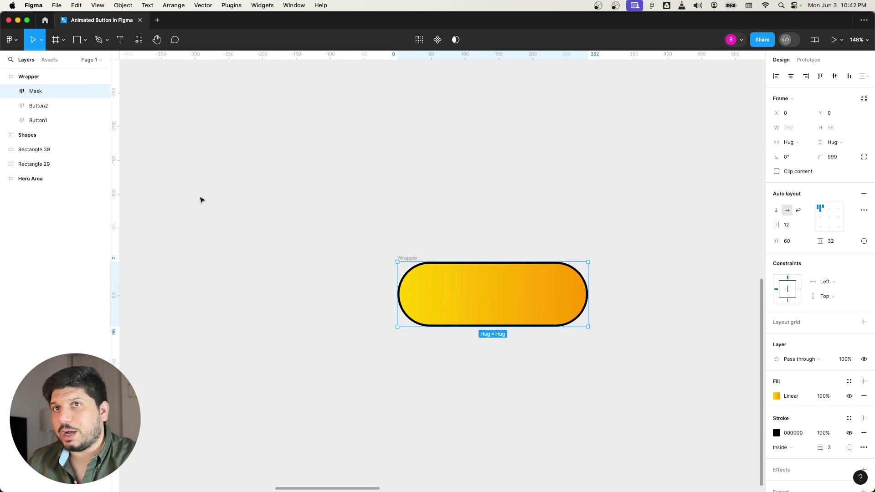
{"action": "left_click", "coordinate": [263, 249]}
{"action": "scroll", "coordinate": [261, 247], "scroll_direction": "down", "scroll_amount": 3}
{"action": "scroll", "coordinate": [265, 228], "scroll_direction": "down", "scroll_amount": 1}
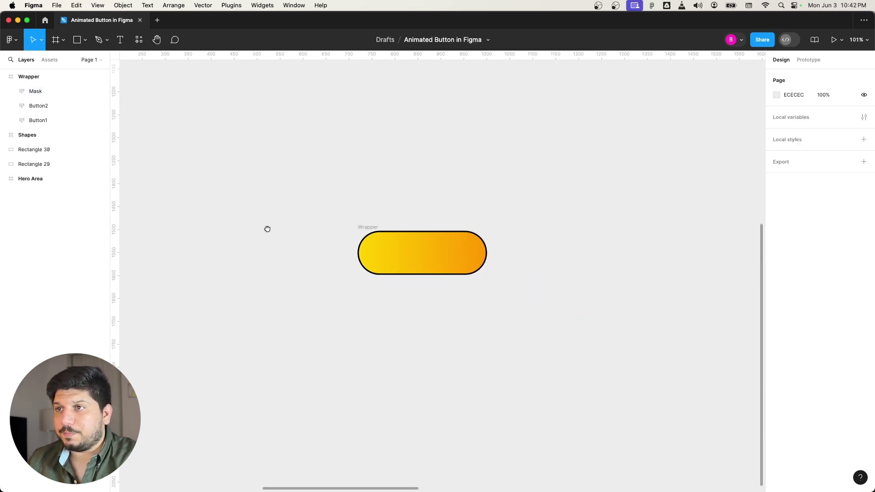
{"action": "left_click", "coordinate": [41, 93]}
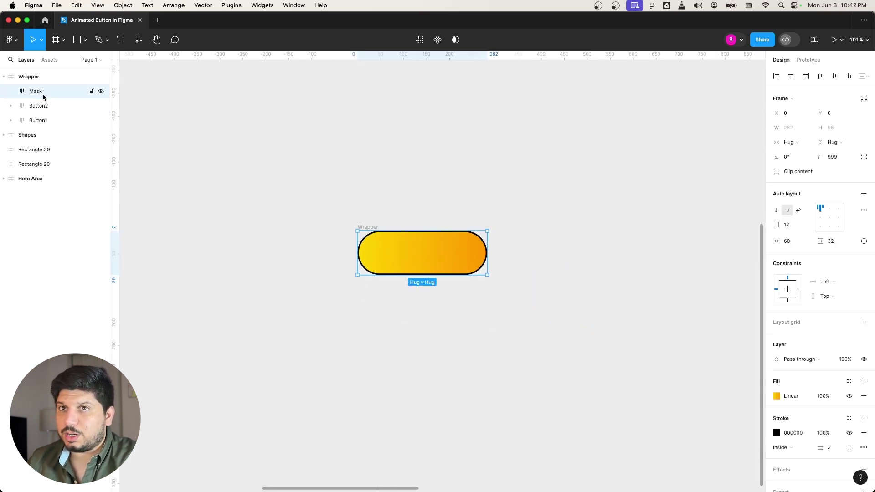
- Draw a narrow vertical rectangle about 14 × 268 to the left of the Wrapper frame
{"action": "left_click", "coordinate": [241, 227]}
{"action": "mouse_move", "coordinate": [285, 236]}
{"action": "left_mouse_down"}
{"action": "mouse_move", "coordinate": [305, 241]}
{"action": "mouse_move", "coordinate": [292, 270]}
{"action": "mouse_move", "coordinate": [304, 365]}
{"action": "left_mouse_up"}
{"action": "key", "text": "r"}
{"action": "left_click", "coordinate": [324, 348]}
{"action": "scroll", "coordinate": [334, 317], "scroll_direction": "left", "scroll_amount": 2}
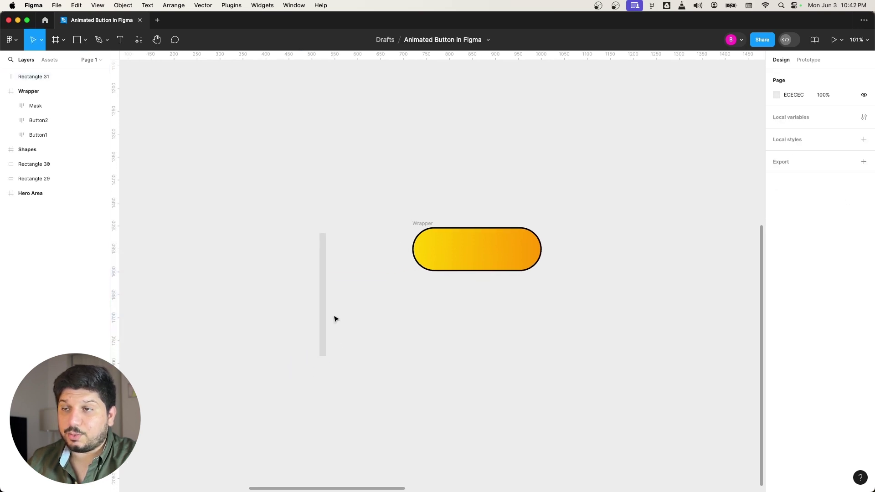
{"action": "left_click", "coordinate": [326, 290]}
{"action": "left_click", "coordinate": [83, 43]}
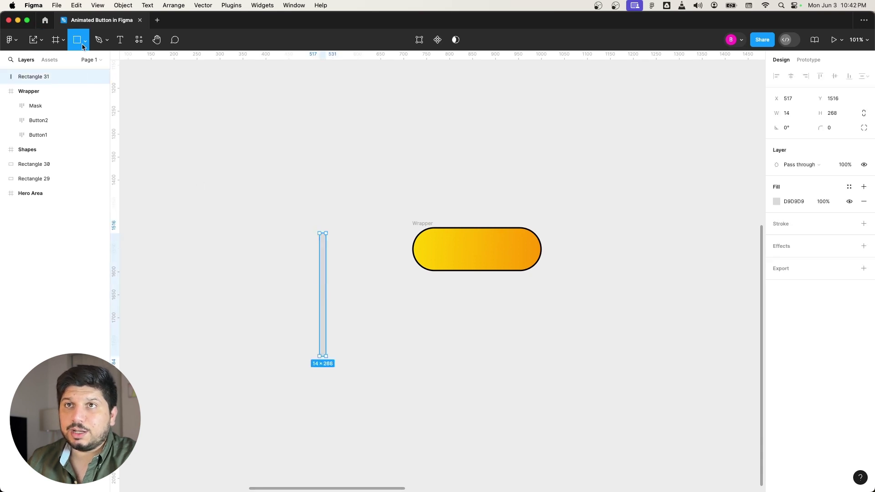
{"action": "left_click", "coordinate": [83, 42]}
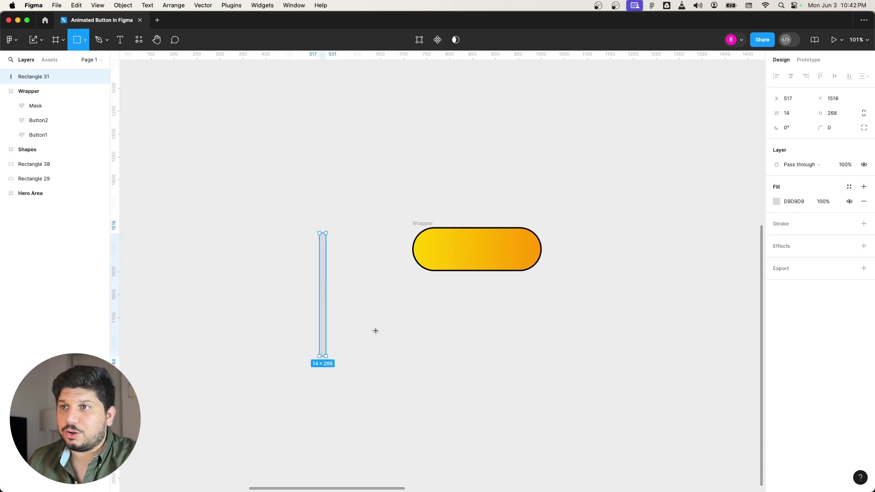
{"action": "left_click", "coordinate": [362, 324]}
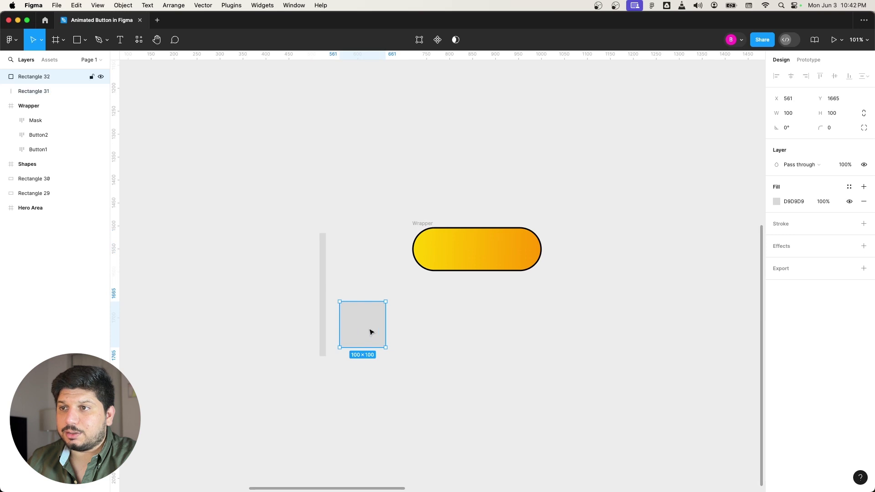
{"action": "key", "text": "Delete"}
- Duplicate the vertical strip, narrow the copy to 7 wide, and place it about 4 px to the right of the original
{"action": "left_click", "coordinate": [323, 279]}
{"action": "mouse_move", "coordinate": [324, 277]}
{"action": "left_mouse_down"}
{"action": "mouse_move", "coordinate": [337, 279]}
{"action": "mouse_move", "coordinate": [329, 271]}
{"action": "left_mouse_up"}
{"action": "scroll", "coordinate": [336, 273], "scroll_direction": "up", "scroll_amount": 5}
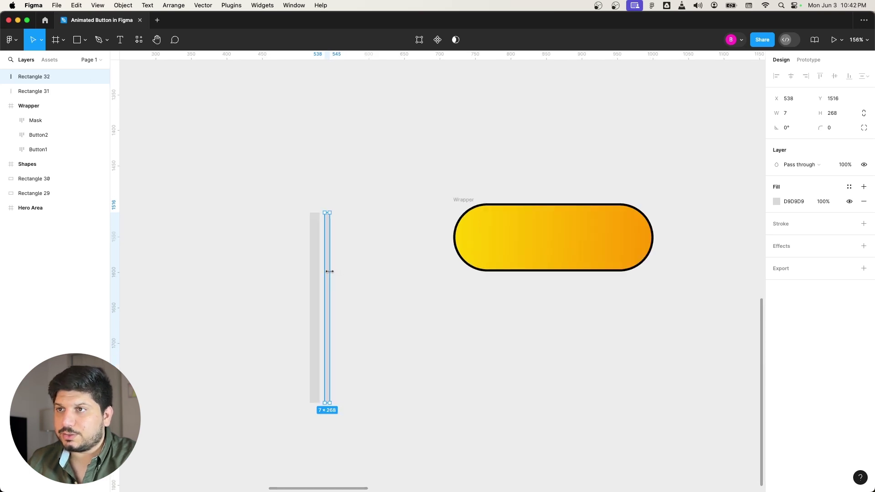
{"action": "left_click", "coordinate": [343, 290]}
{"action": "scroll", "coordinate": [328, 287], "scroll_direction": "up", "scroll_amount": 2}
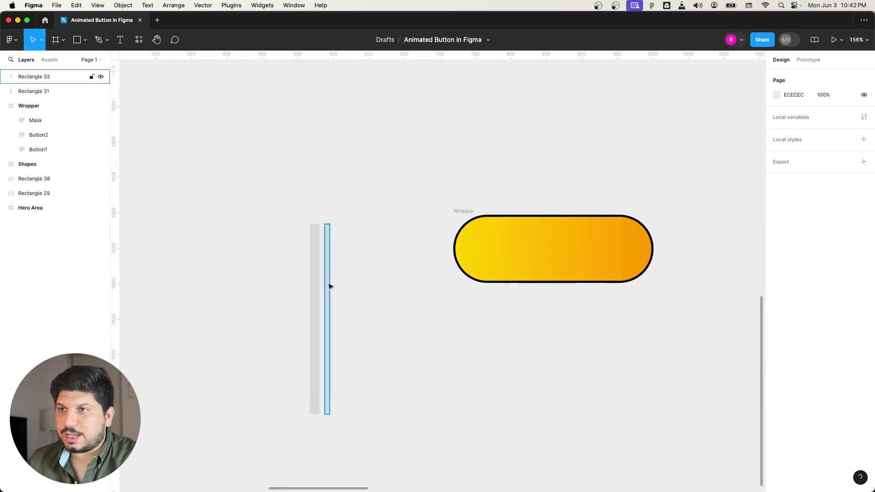
{"action": "left_click_drag", "start_coordinate": [325, 290], "coordinate": [322, 291]}
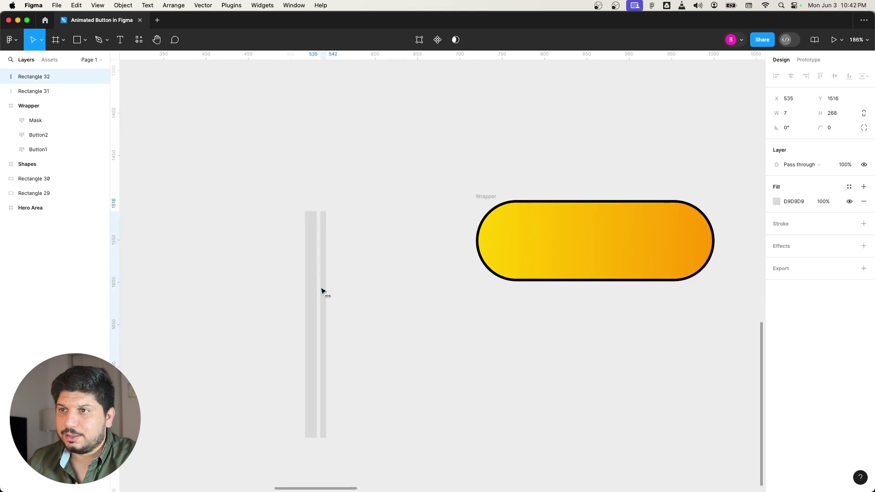
- Fill both vertical strips with white FFFFFF at 20% opacity
{"action": "left_click", "coordinate": [345, 292]}
{"action": "left_click_drag", "start_coordinate": [357, 203], "coordinate": [241, 434]}
{"action": "left_click", "coordinate": [776, 239]}
{"action": "type", "text": "FFFFFF"}
{"action": "key", "text": "Return"}
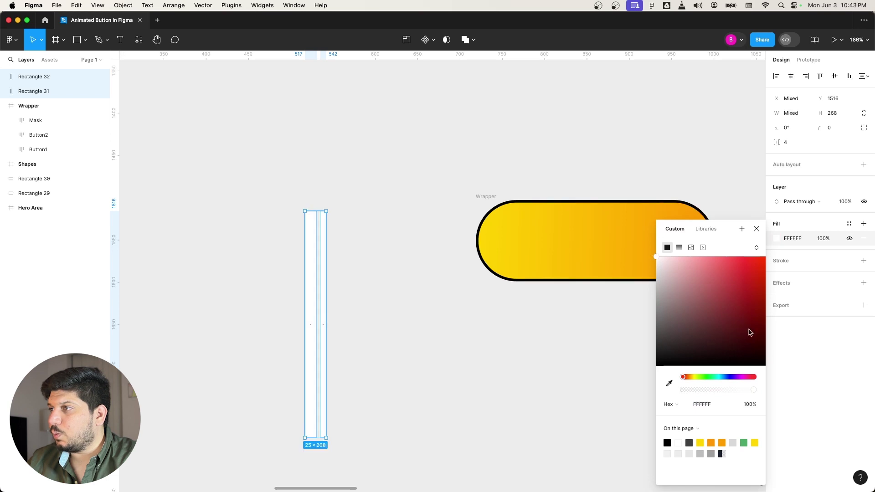
{"action": "left_click", "coordinate": [750, 404]}
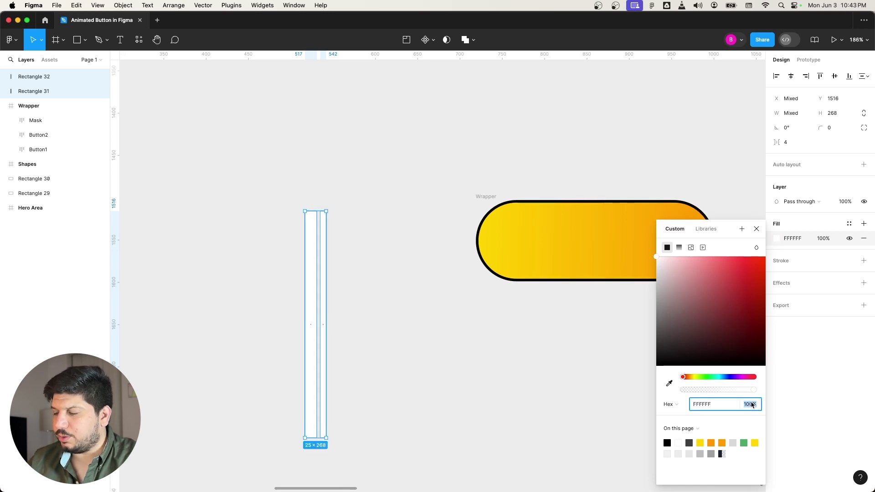
{"action": "type", "text": "20"}
{"action": "key", "text": "Return"}
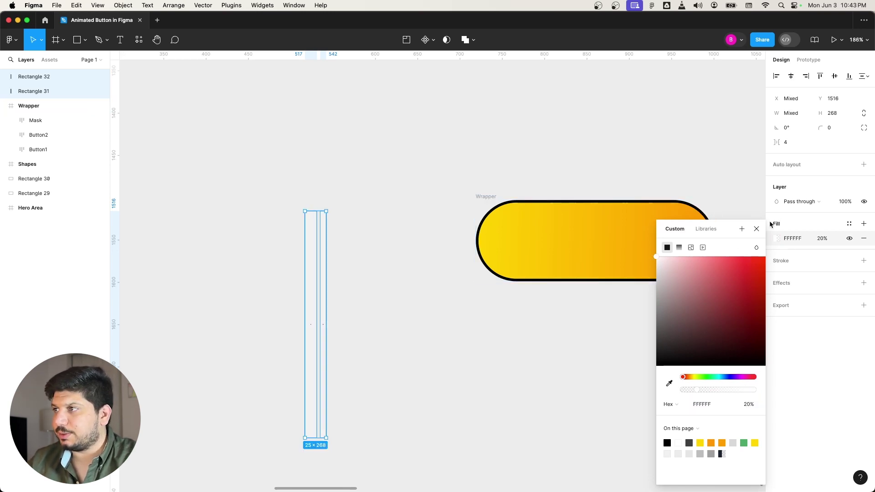
{"action": "left_click", "coordinate": [756, 229]}
{"action": "left_click", "coordinate": [352, 369]}
- Wrap the two vertical strips in a frame and name it Reflection
{"action": "scroll", "coordinate": [357, 343], "scroll_direction": "down", "scroll_amount": 3}
{"action": "left_click_drag", "start_coordinate": [366, 249], "coordinate": [256, 387]}
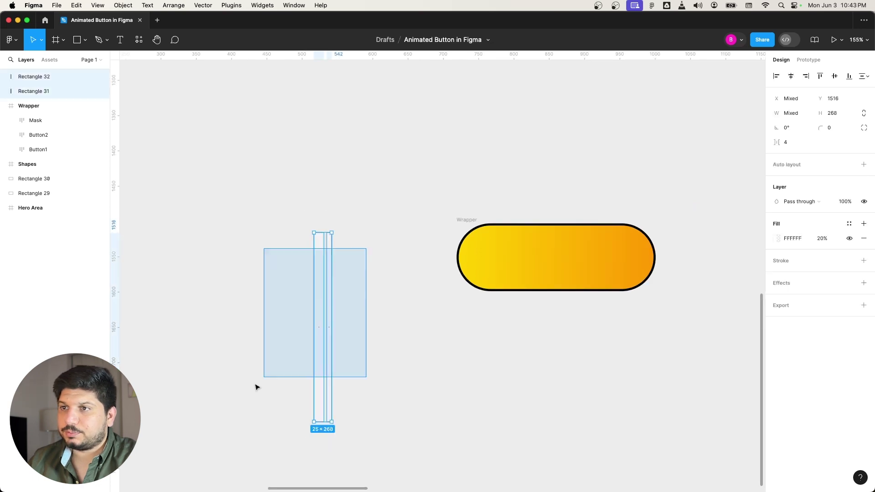
{"action": "right_click", "coordinate": [321, 264]}
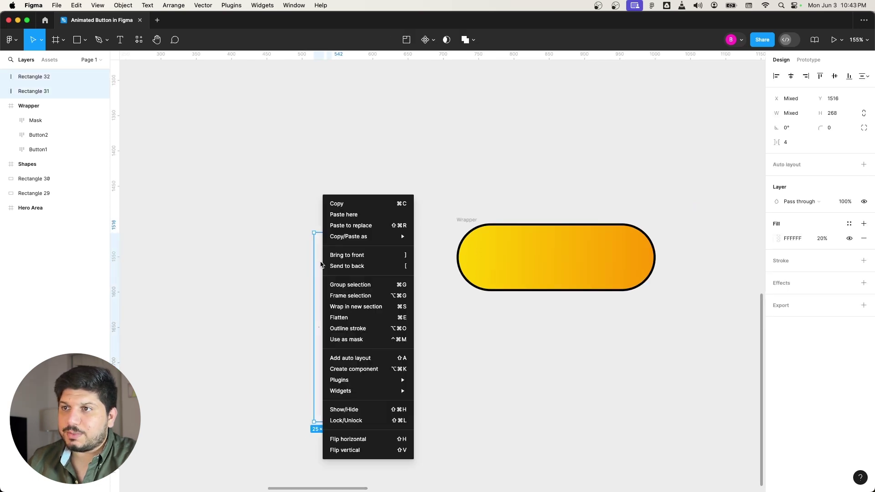
{"action": "left_click", "coordinate": [355, 296]}
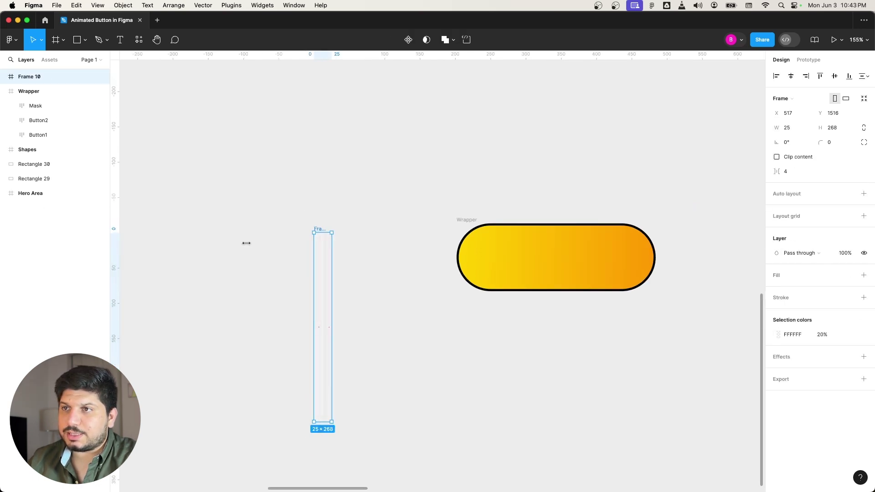
{"action": "double_click", "coordinate": [315, 228]}
{"action": "type", "text": "Ref"}
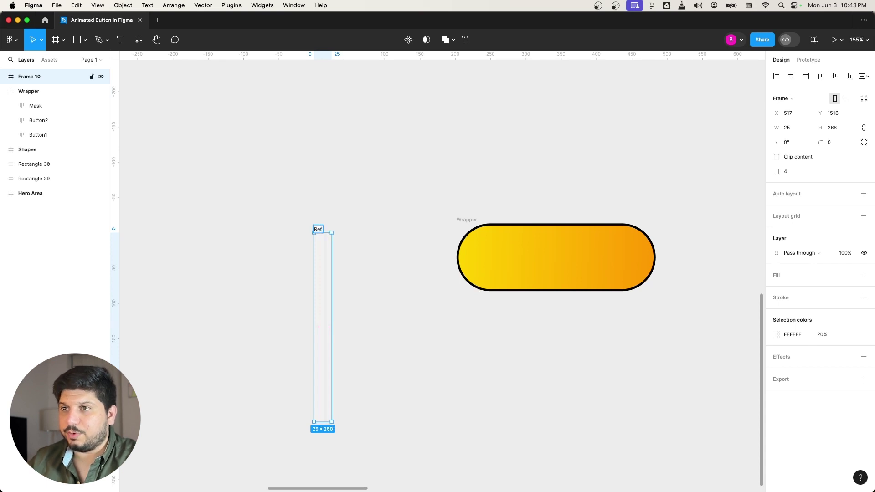
{"action": "type", "text": "lectio"}
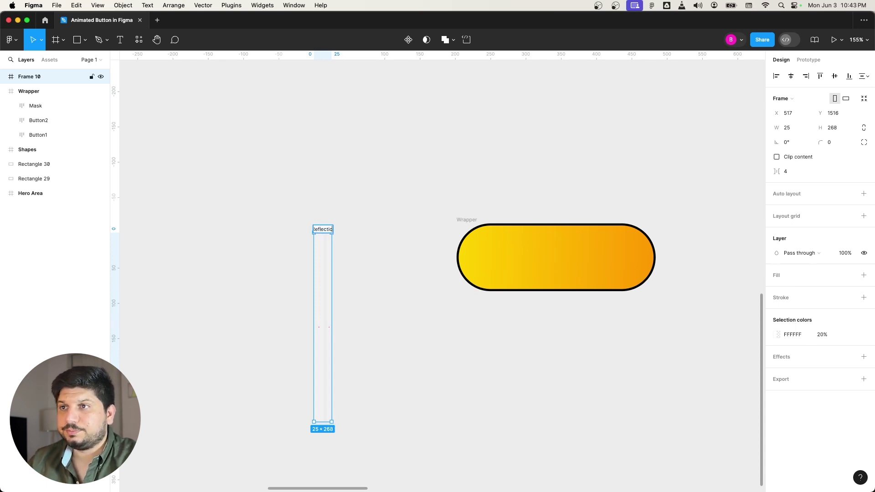
{"action": "type", "text": "n"}
{"action": "key", "text": "Return"}
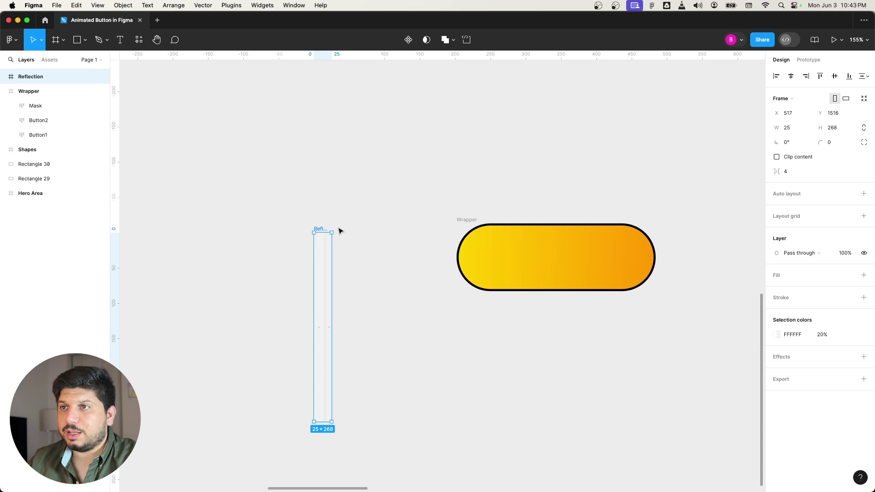
- Rotate the Reflection frame to about -41° and move it diagonally across the button's left end
{"action": "left_click_drag", "start_coordinate": [335, 230], "coordinate": [387, 280]}
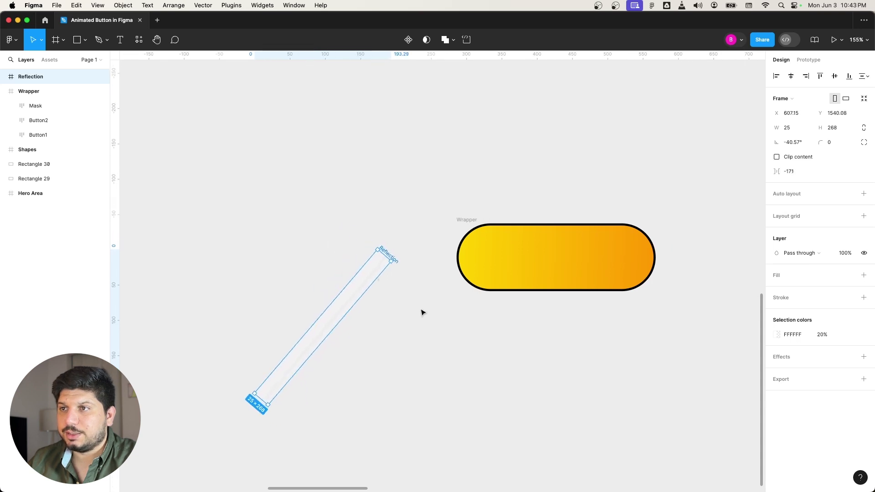
{"action": "left_click", "coordinate": [420, 308]}
{"action": "left_click", "coordinate": [390, 256]}
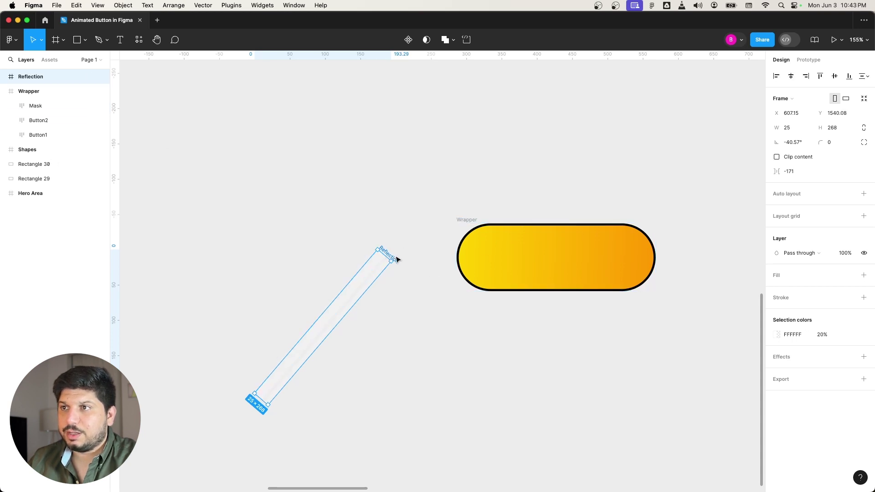
{"action": "left_click_drag", "start_coordinate": [387, 254], "coordinate": [521, 206]}
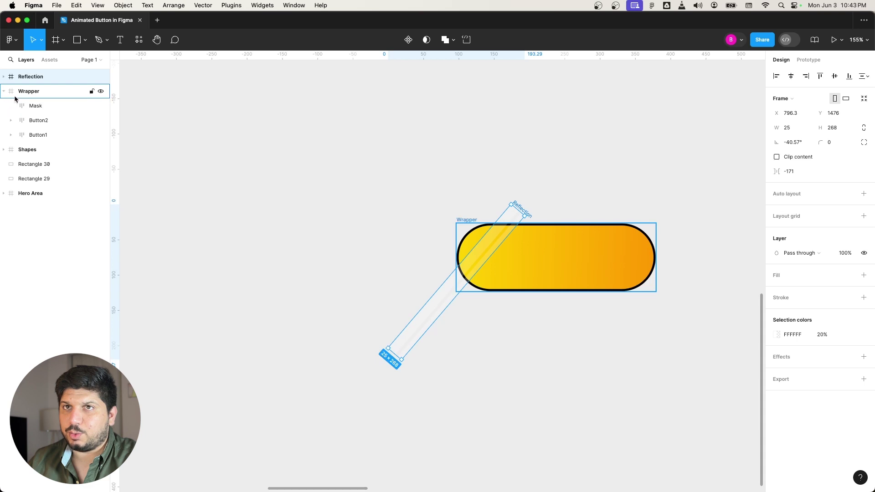
- Nest Reflection inside Wrapper directly above Mask, and shift it slightly right and up over the button
{"action": "left_click_drag", "start_coordinate": [34, 76], "coordinate": [39, 101]}
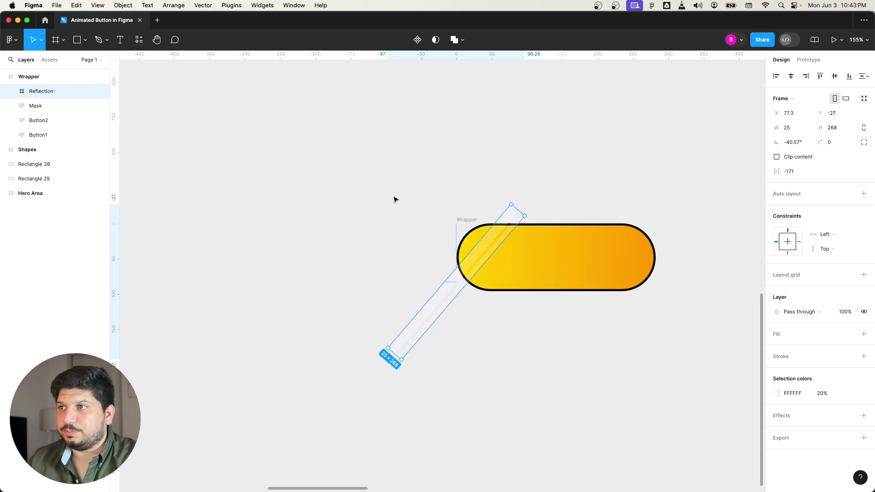
{"action": "scroll", "coordinate": [394, 197], "scroll_direction": "right", "scroll_amount": 6}
{"action": "left_click_drag", "start_coordinate": [311, 217], "coordinate": [331, 208]}
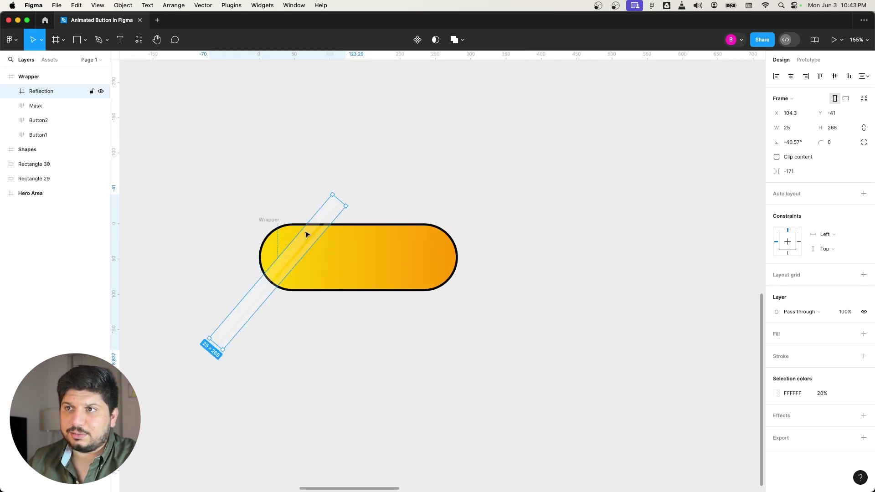
- Use the Mask layer as a mask over the Reflection frame inside Wrapper
{"action": "left_click", "coordinate": [268, 224]}
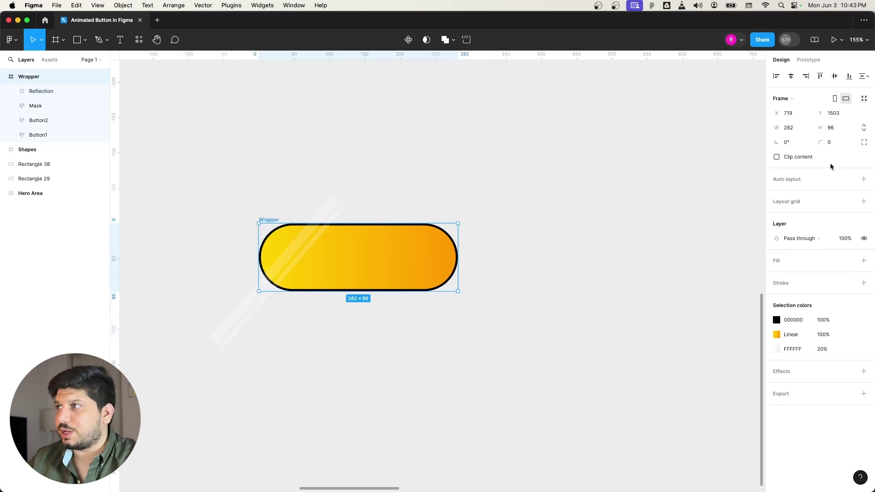
{"action": "left_click", "coordinate": [324, 210]}
{"action": "left_click", "coordinate": [52, 108], "text": "shift"}
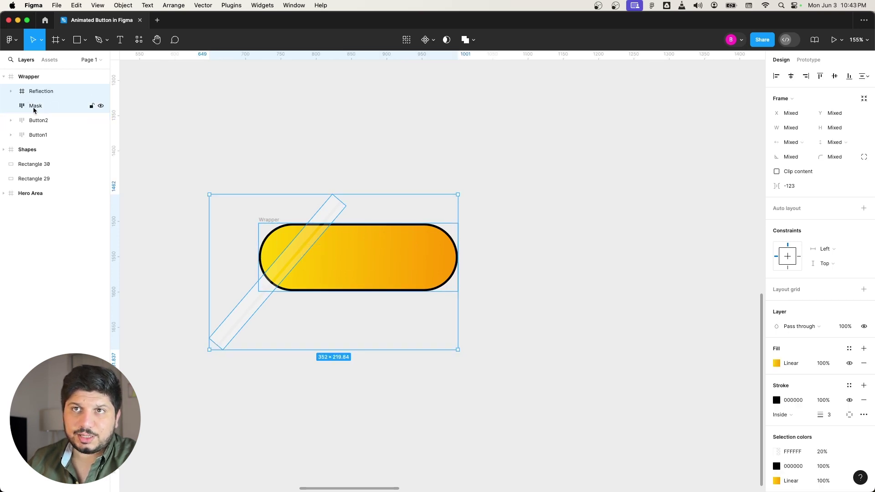
{"action": "right_click", "coordinate": [41, 109]}
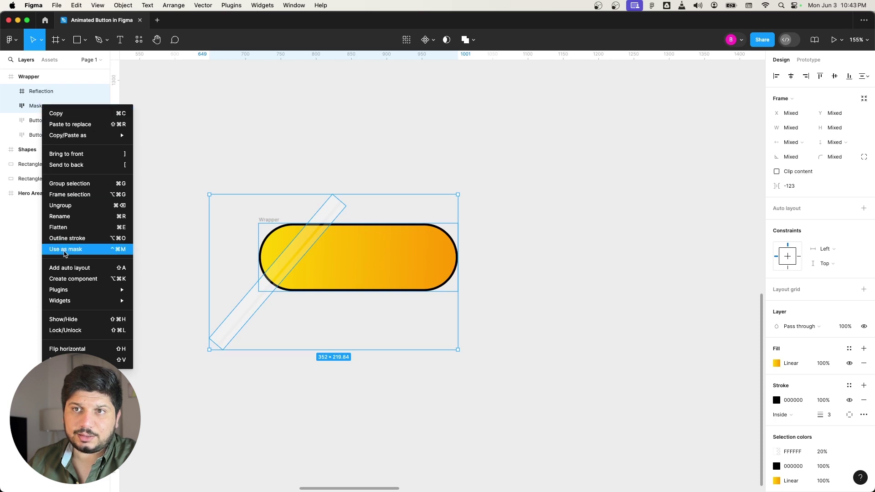
{"action": "left_click", "coordinate": [65, 250]}
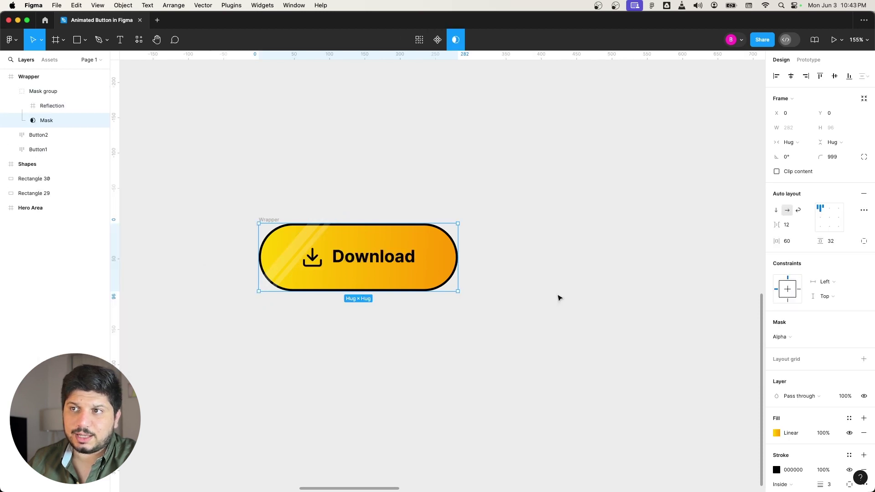
{"action": "scroll", "coordinate": [558, 298], "scroll_direction": "left", "scroll_amount": 1}
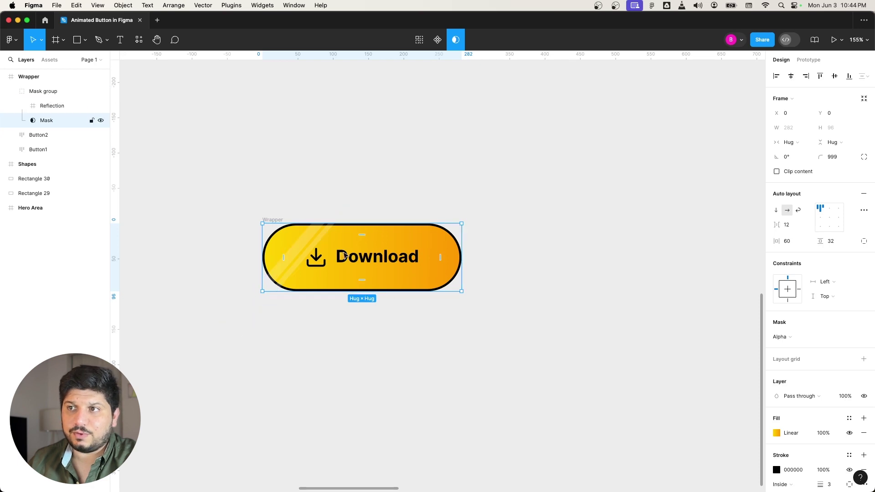
{"action": "left_click", "coordinate": [50, 135]}
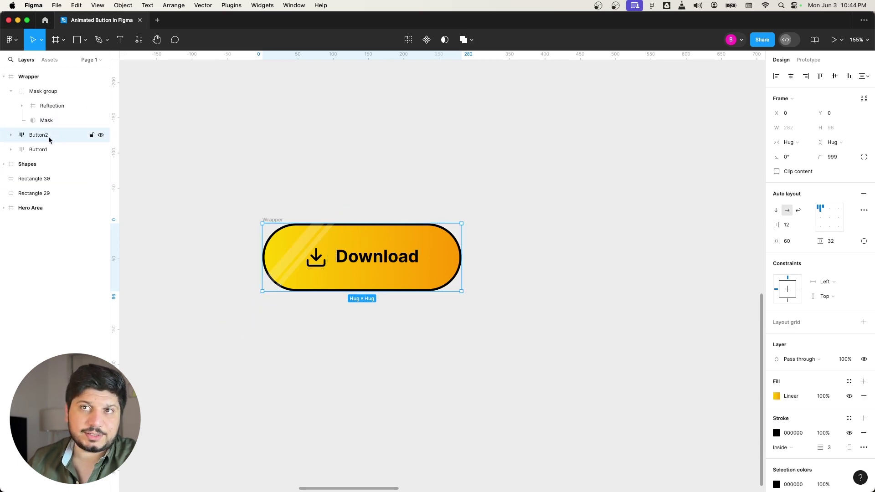
- Move the Reflection frame just outside the button's upper-left edge, to X 55.3 and Y -81
{"action": "left_click", "coordinate": [49, 109]}
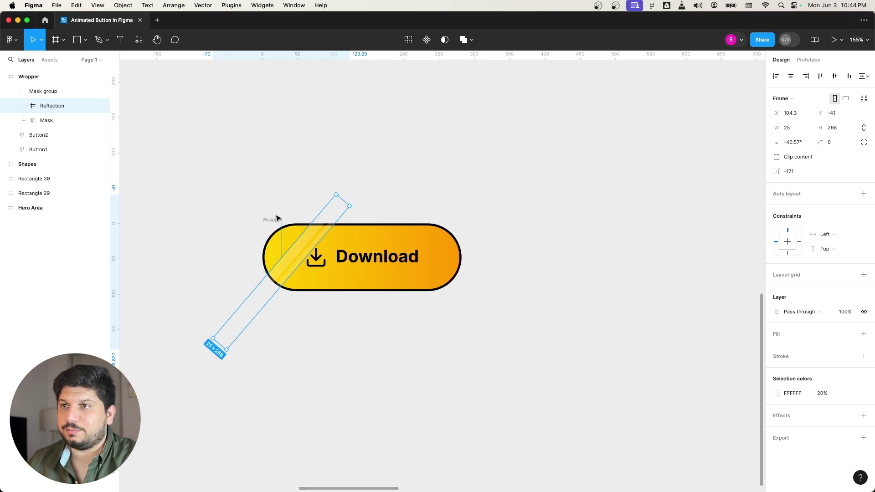
{"action": "key", "text": "shift+Up"}
{"action": "key", "text": "shift+Left"}
{"action": "key", "text": "shift+Up"}
{"action": "key", "text": "shift+Left"}
{"action": "key", "text": "shift+Left"}
{"action": "key", "text": "shift+Left"}
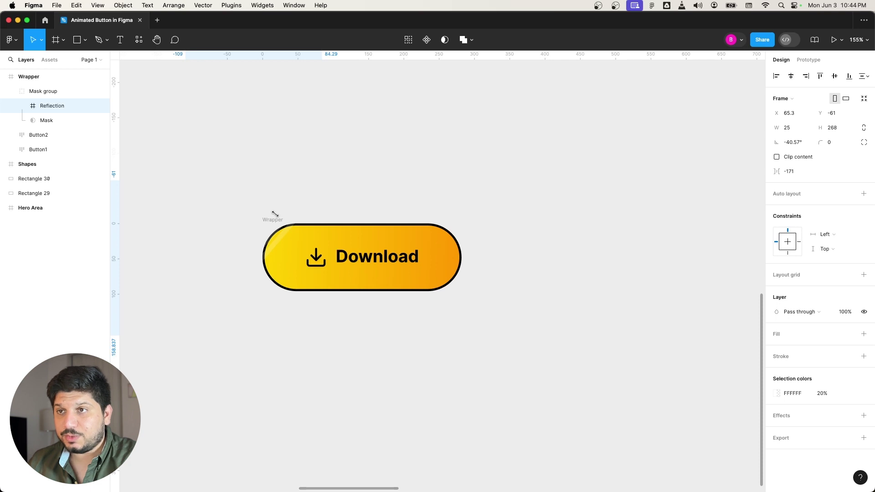
{"action": "key", "text": "shift+Right"}
{"action": "key", "text": "shift+Right"}
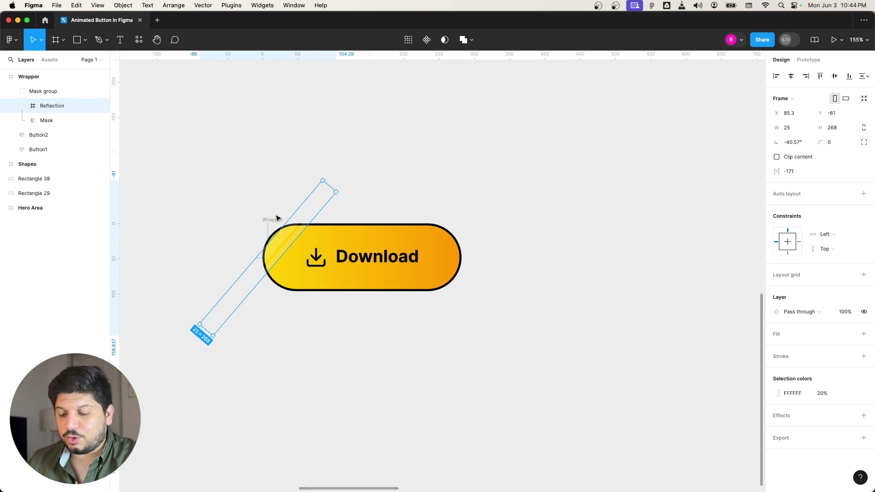
{"action": "key", "text": "shift+Left"}
{"action": "key", "text": "shift+Up"}
{"action": "key", "text": "shift+Left"}
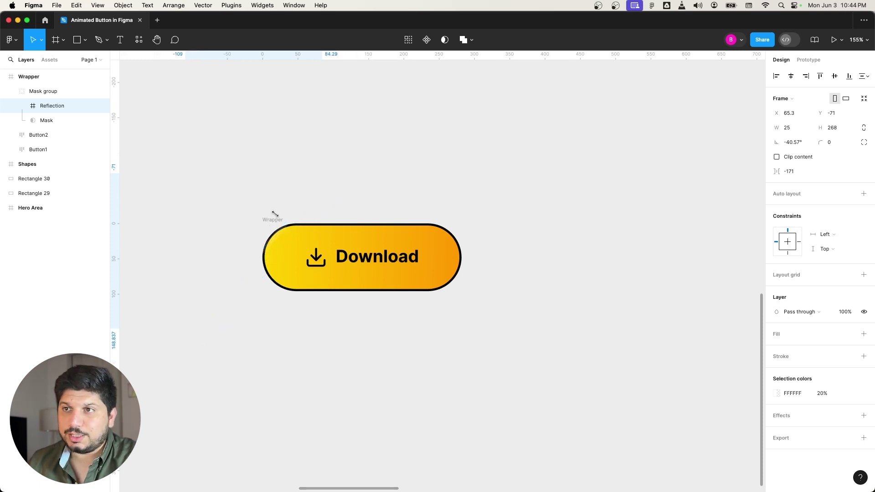
{"action": "key", "text": "shift+Up"}
{"action": "key", "text": "shift+Left"}
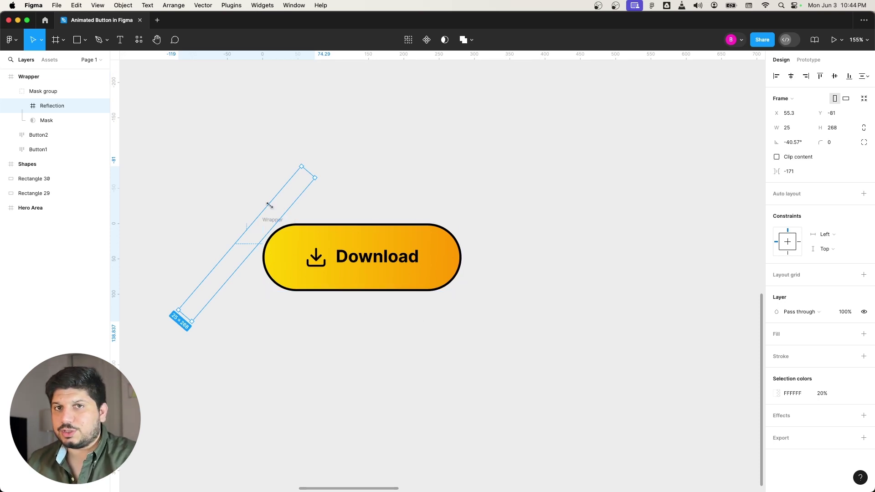
{"action": "left_click_drag", "start_coordinate": [284, 207], "coordinate": [403, 176]}
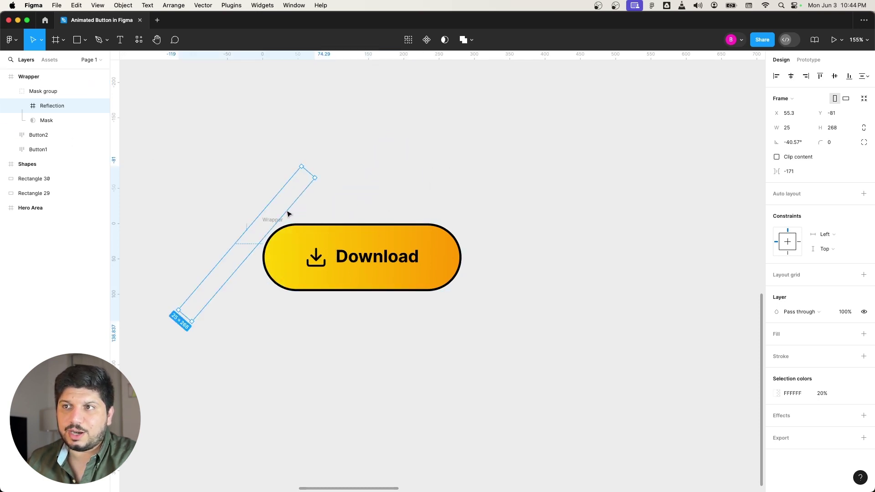
{"action": "key", "text": "super+z"}
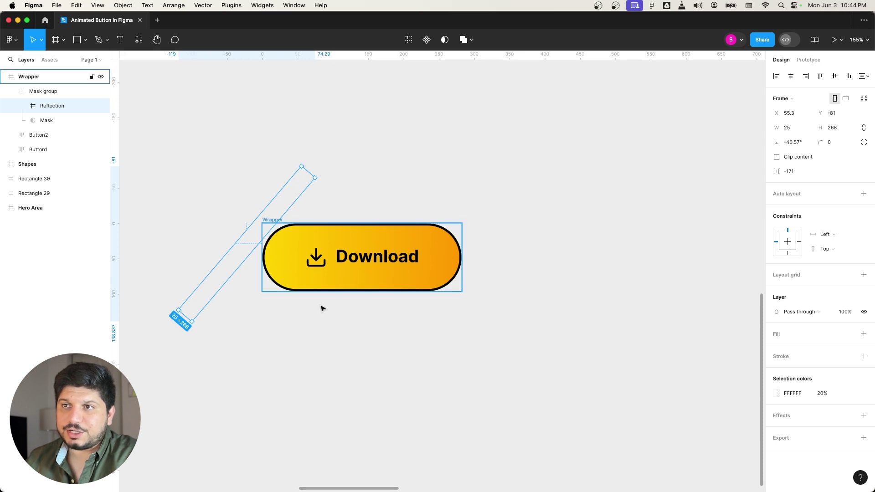
{"action": "left_click", "coordinate": [347, 339]}
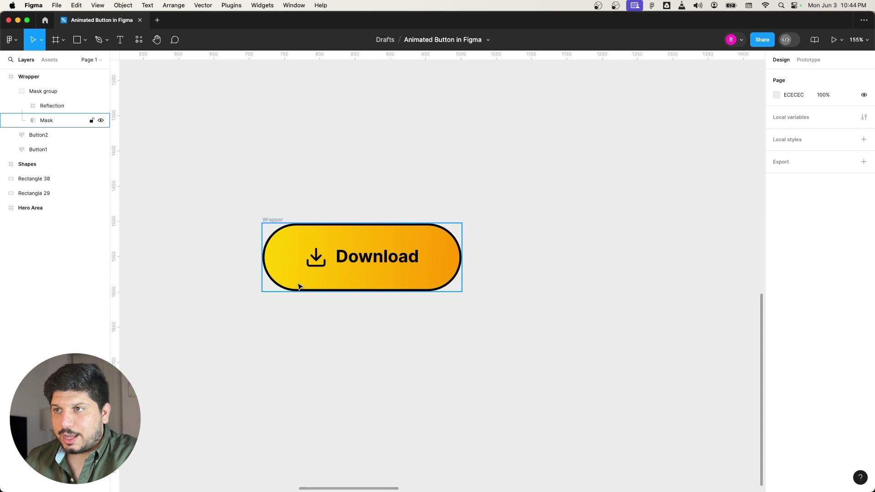
- Bring the Shapes frame over to the button, placing it above and to the right of Wrapper at X 1022, Y 1303
{"action": "scroll", "coordinate": [223, 291], "scroll_direction": "down", "scroll_amount": 5, "text": "ctrl"}
{"action": "scroll", "coordinate": [222, 291], "scroll_direction": "left", "scroll_amount": 3}
{"action": "scroll", "coordinate": [222, 291], "scroll_direction": "down", "scroll_amount": 3, "text": "ctrl"}
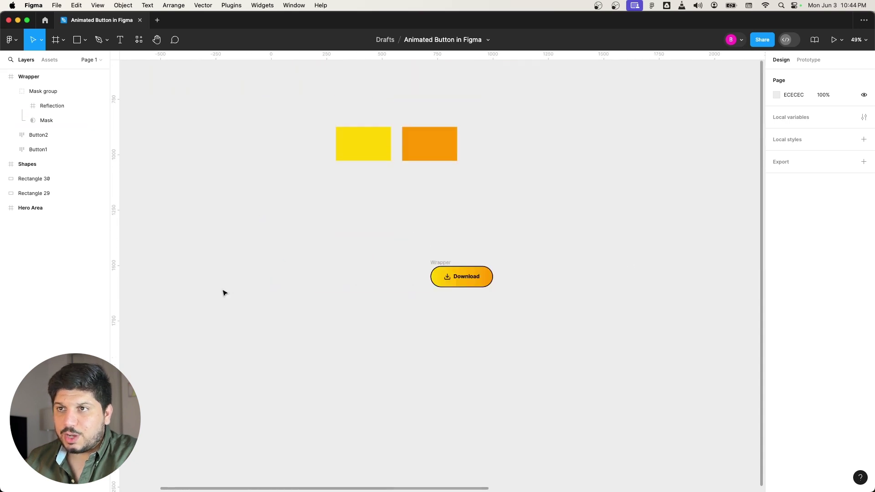
{"action": "scroll", "coordinate": [222, 289], "scroll_direction": "down", "scroll_amount": 1}
{"action": "left_click_drag", "start_coordinate": [222, 289], "coordinate": [492, 295]}
{"action": "left_click", "coordinate": [320, 133]}
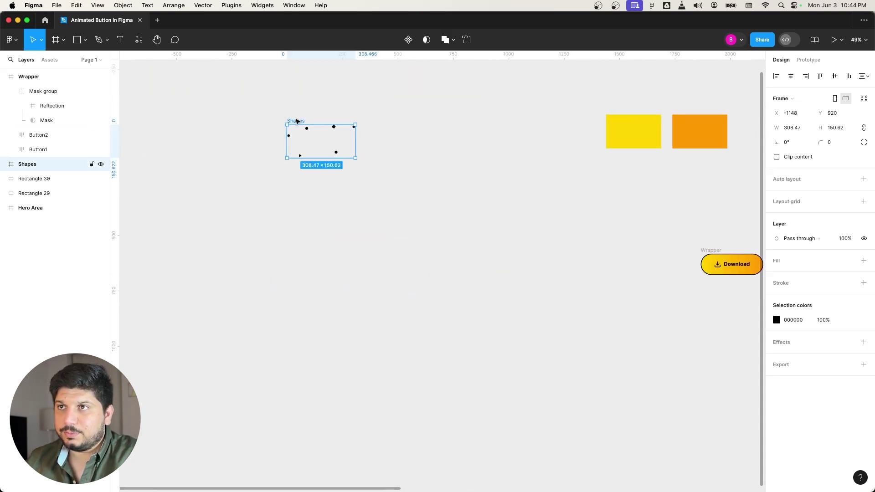
{"action": "left_click_drag", "start_coordinate": [320, 134], "coordinate": [389, 219]}
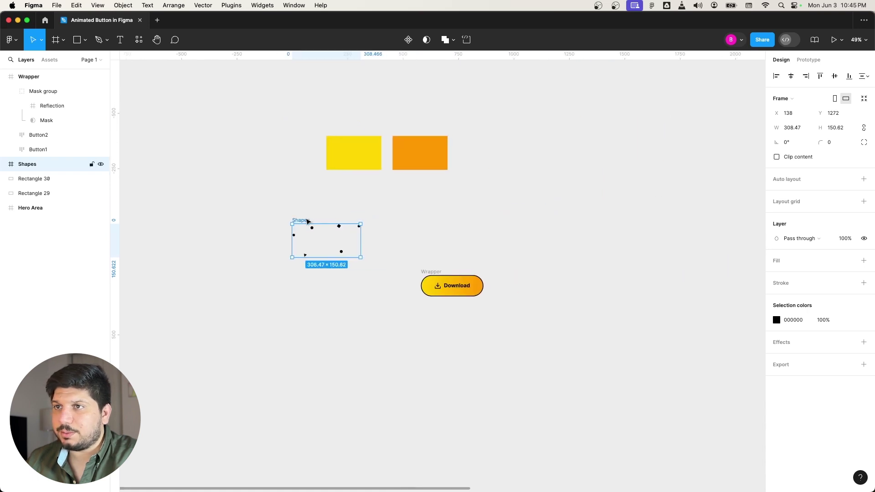
{"action": "left_click_drag", "start_coordinate": [310, 221], "coordinate": [504, 228]}
{"action": "scroll", "coordinate": [503, 234], "scroll_direction": "up", "scroll_amount": 5}
{"action": "scroll", "coordinate": [504, 234], "scroll_direction": "down", "scroll_amount": 1}
{"action": "scroll", "coordinate": [496, 345], "scroll_direction": "up", "scroll_amount": 5, "text": "ctrl"}
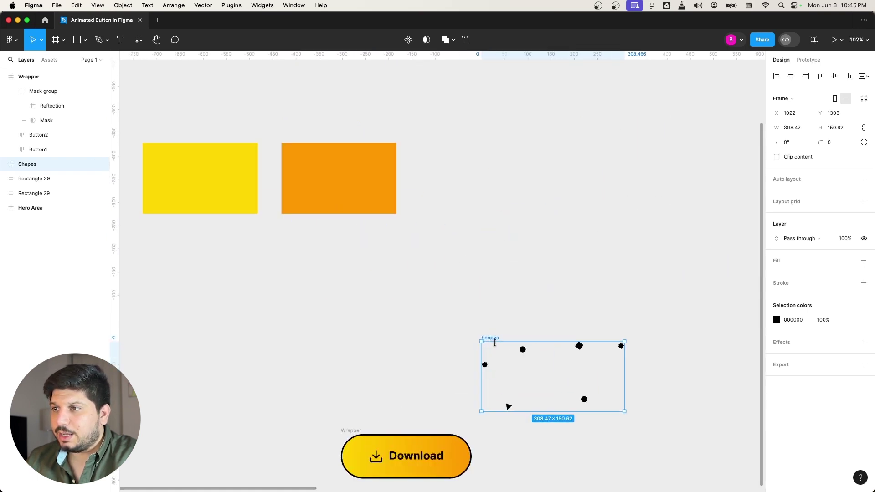
{"action": "left_click_drag", "start_coordinate": [522, 323], "coordinate": [464, 239]}
{"action": "scroll", "coordinate": [453, 259], "scroll_direction": "up", "scroll_amount": 5, "text": "ctrl"}
{"action": "scroll", "coordinate": [416, 203], "scroll_direction": "down", "scroll_amount": 2}
{"action": "scroll", "coordinate": [416, 204], "scroll_direction": "right", "scroll_amount": 1}
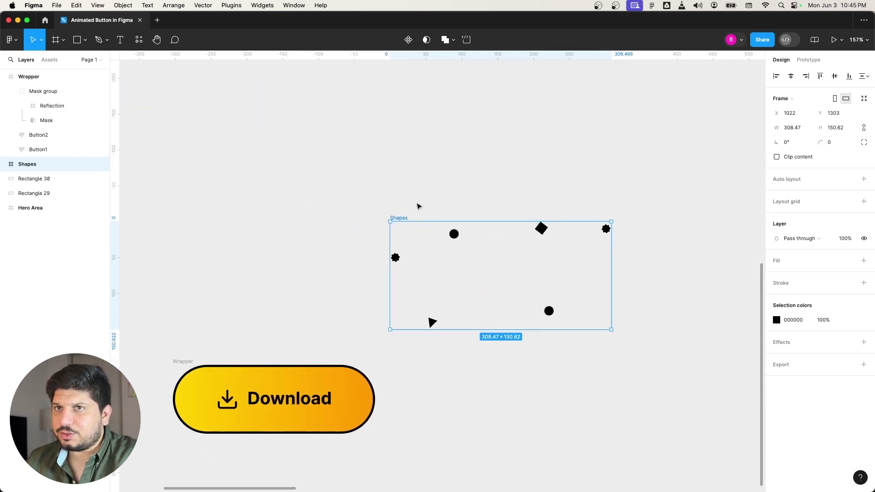
- Examine the available shape tools and the individual layers inside the Shapes frame
{"action": "left_click", "coordinate": [82, 41]}
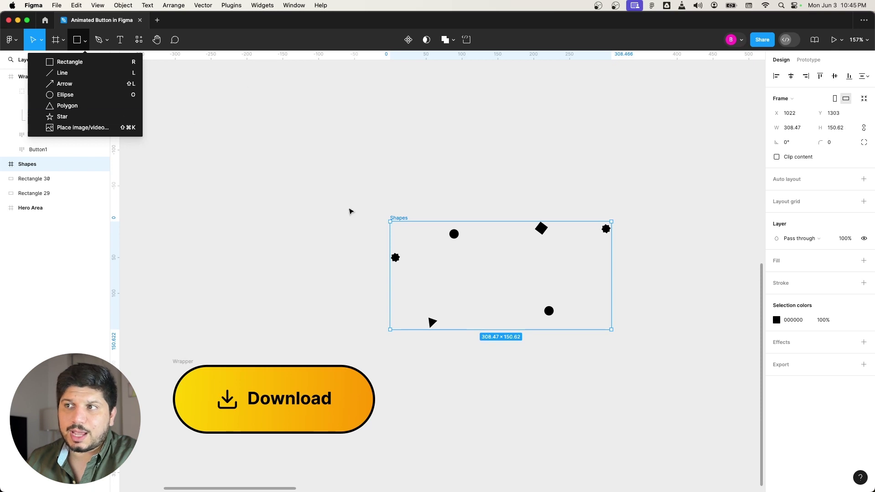
{"action": "left_click", "coordinate": [414, 194]}
{"action": "left_click", "coordinate": [397, 217]}
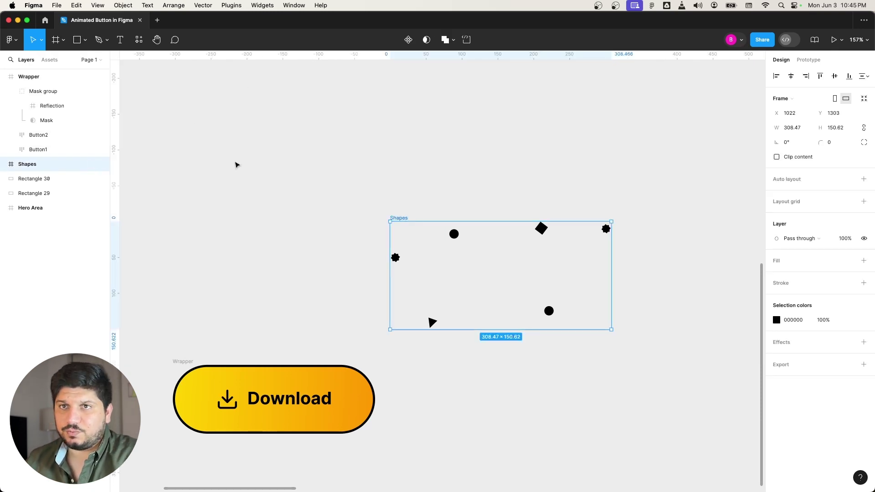
{"action": "left_click", "coordinate": [3, 164]}
{"action": "left_click", "coordinate": [44, 179]}
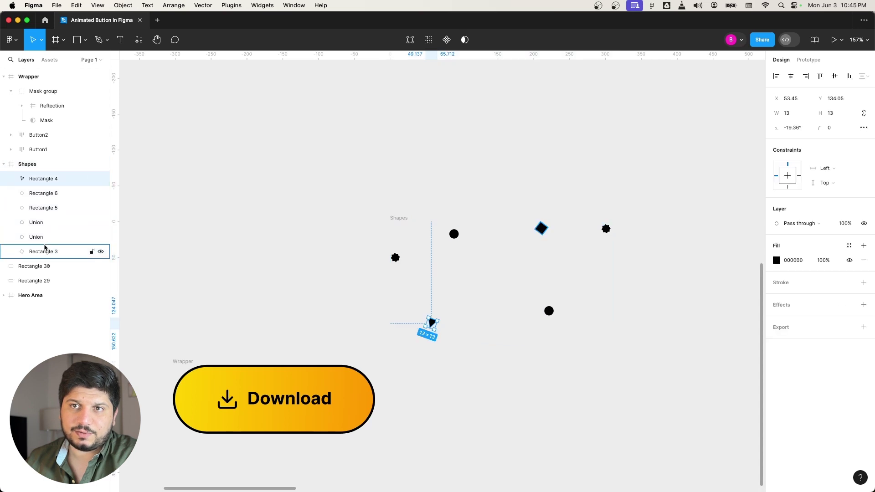
{"action": "left_click", "coordinate": [3, 164]}
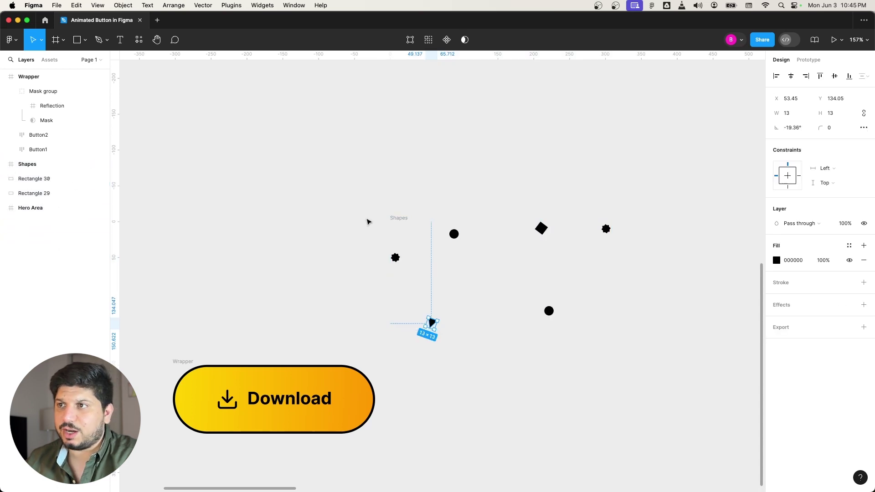
{"action": "left_click", "coordinate": [381, 218]}
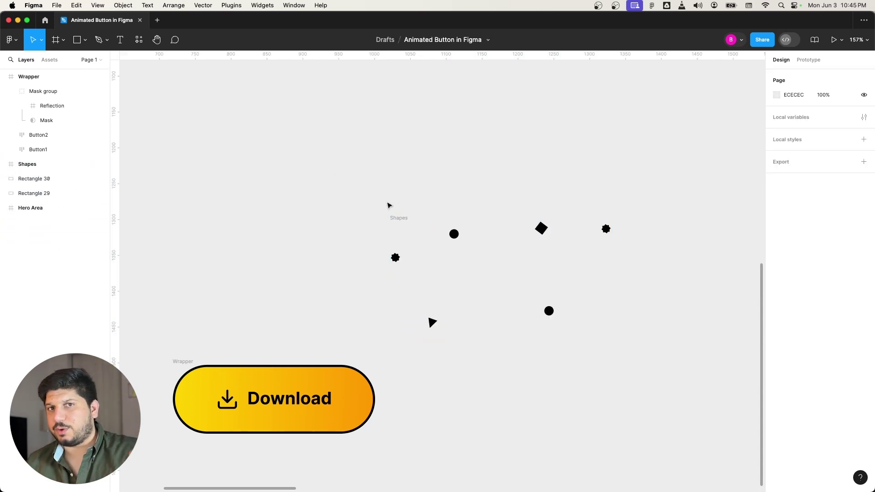
- Shift the Shapes frame slightly up and left to X 1011, Y 1266
{"action": "right_click", "coordinate": [389, 204]}
{"action": "left_click", "coordinate": [390, 217]}
{"action": "left_click", "coordinate": [397, 217]}
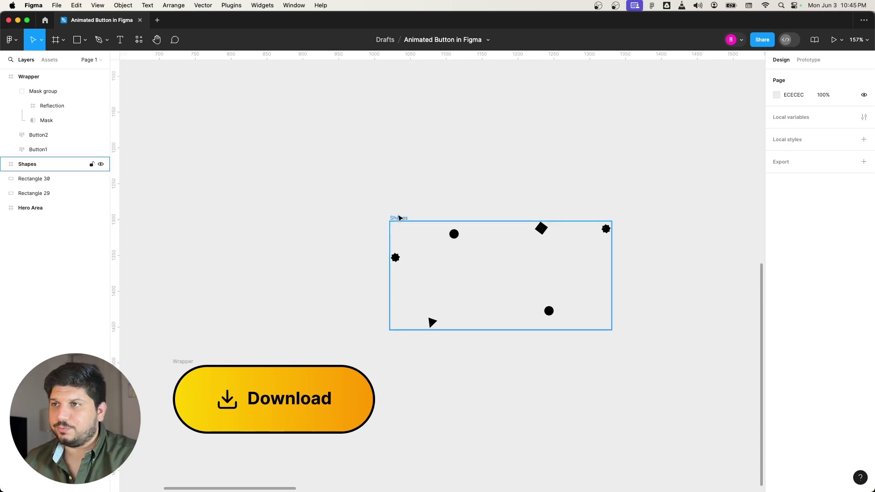
{"action": "left_click_drag", "start_coordinate": [400, 219], "coordinate": [392, 194]}
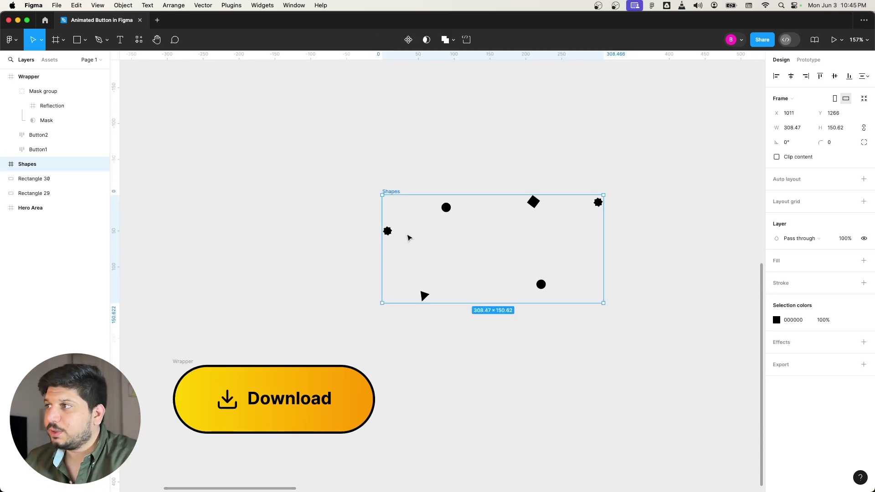
{"action": "scroll", "coordinate": [409, 238], "scroll_direction": "down", "scroll_amount": 1}
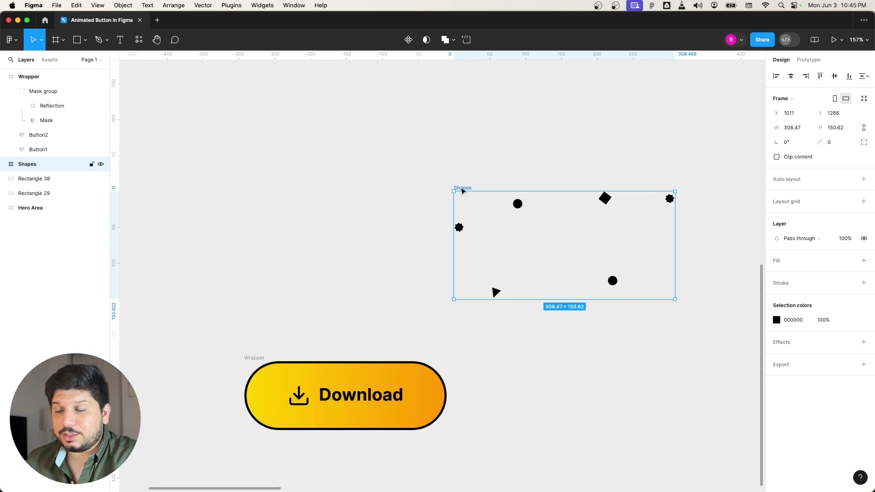
- Copy the Shapes frame and paste it into Wrapper at the top of its layers, then collapse Mask group
{"action": "right_click", "coordinate": [461, 190]}
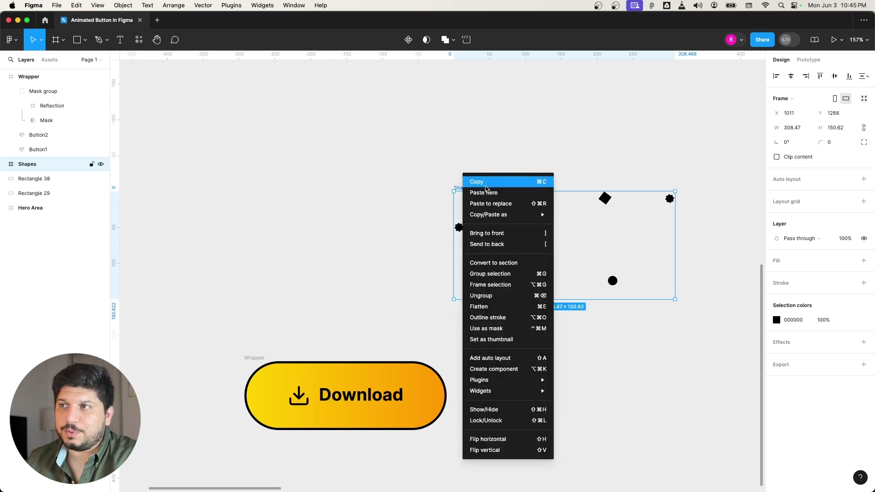
{"action": "left_click", "coordinate": [485, 184]}
{"action": "left_click", "coordinate": [253, 358]}
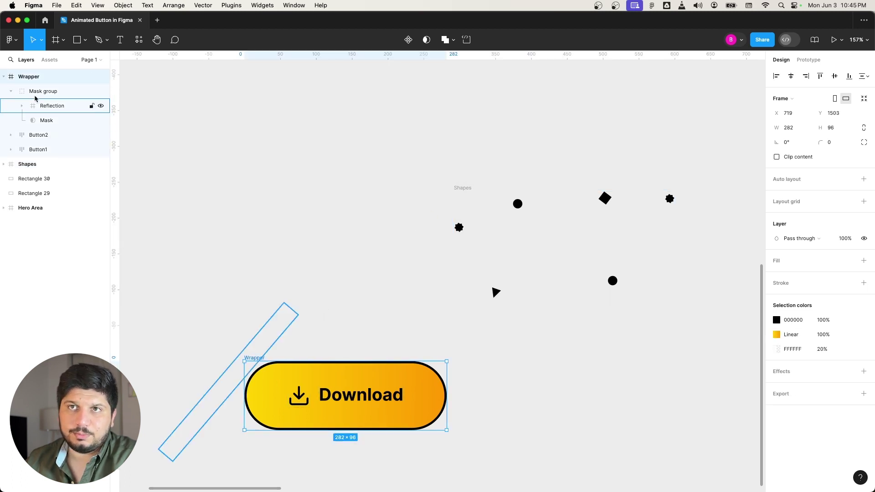
{"action": "key", "text": "super+v"}
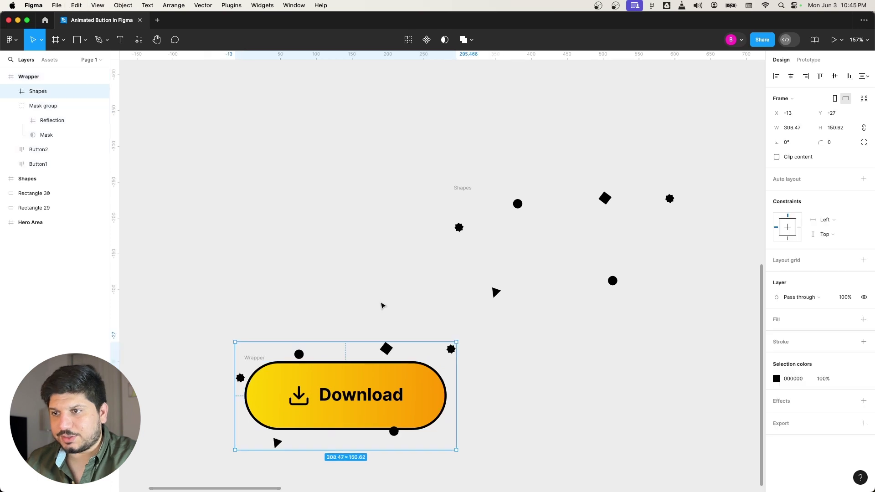
{"action": "scroll", "coordinate": [416, 341], "scroll_direction": "down", "scroll_amount": 3}
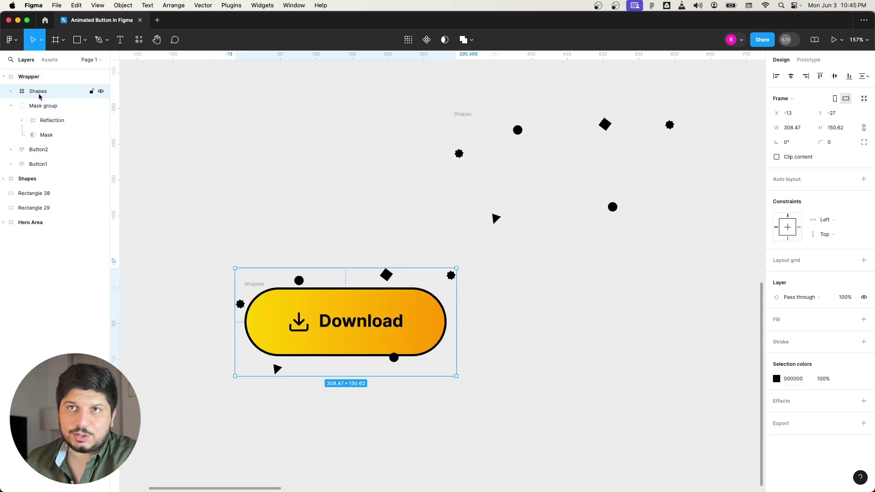
{"action": "left_click", "coordinate": [12, 107]}
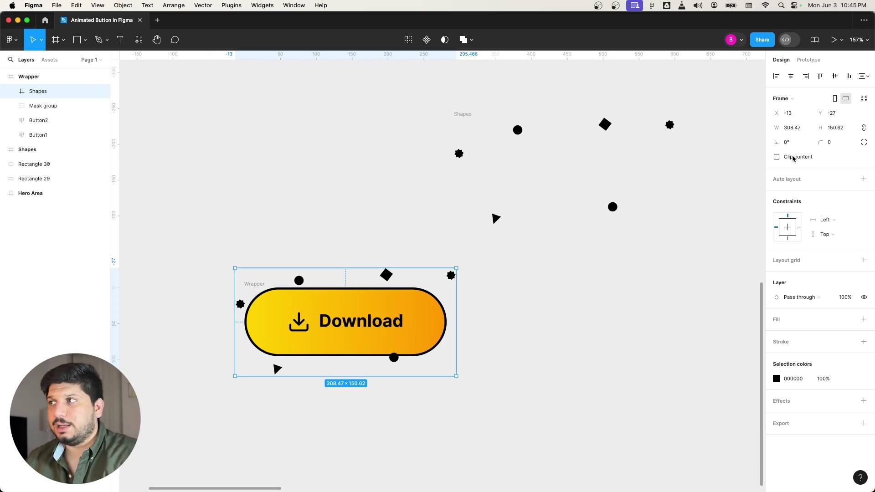
- Duplicate the Wrapper frame directly below the original, placing the copy at X 719, Y 1670
{"action": "scroll", "coordinate": [512, 307], "scroll_direction": "left", "scroll_amount": 5}
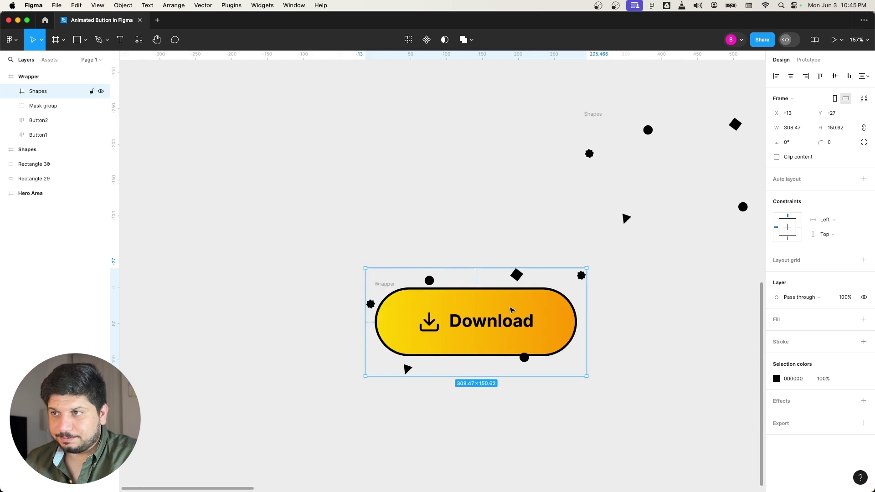
{"action": "scroll", "coordinate": [512, 306], "scroll_direction": "down", "scroll_amount": 3}
{"action": "scroll", "coordinate": [613, 293], "scroll_direction": "right", "scroll_amount": 2}
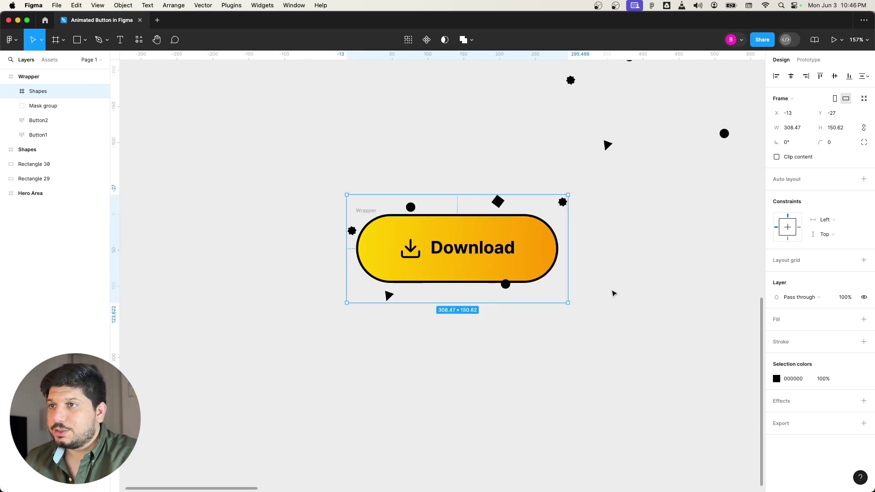
{"action": "left_click", "coordinate": [614, 293]}
{"action": "left_click_drag", "start_coordinate": [307, 187], "coordinate": [615, 324]}
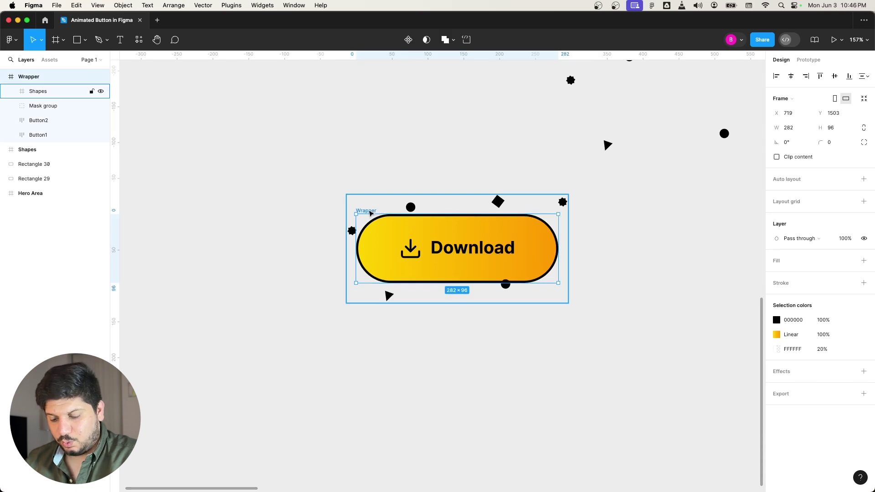
{"action": "left_click_drag", "start_coordinate": [370, 215], "coordinate": [371, 334]}
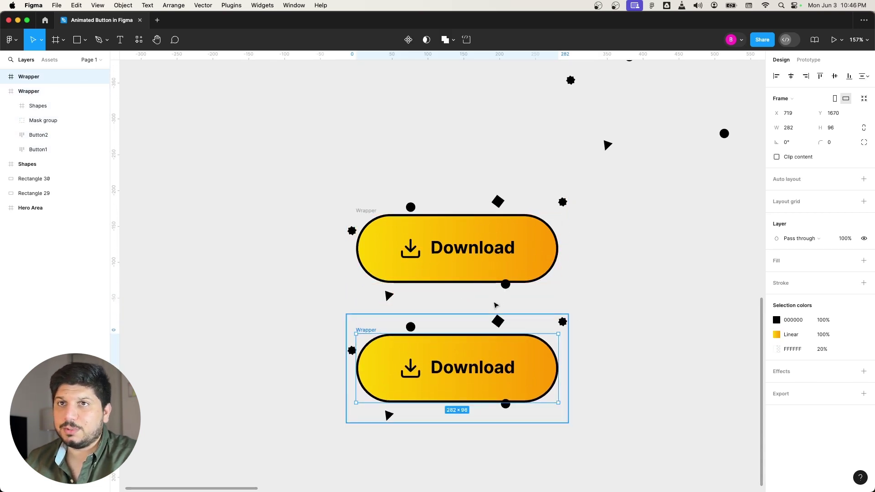
- Collapse the layer contents of both Wrapper frames
{"action": "left_click", "coordinate": [4, 91]}
{"action": "left_click", "coordinate": [4, 91]}
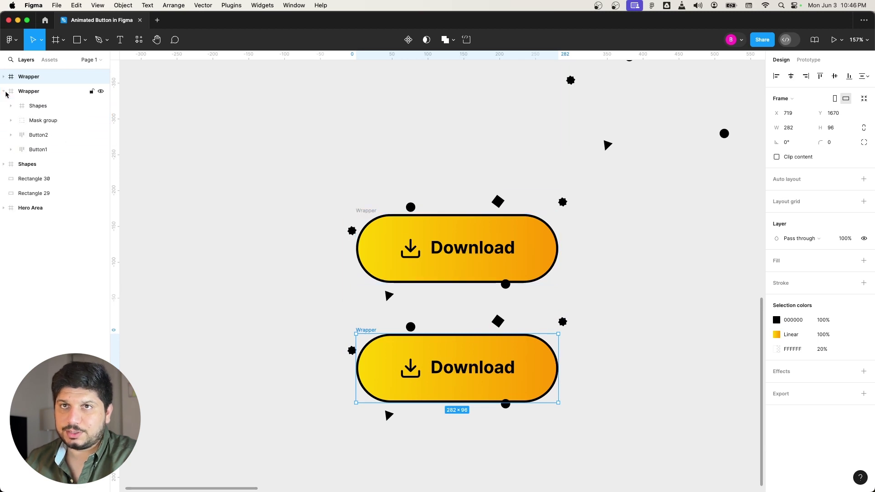
{"action": "left_click", "coordinate": [4, 76]}
{"action": "left_click", "coordinate": [4, 76]}
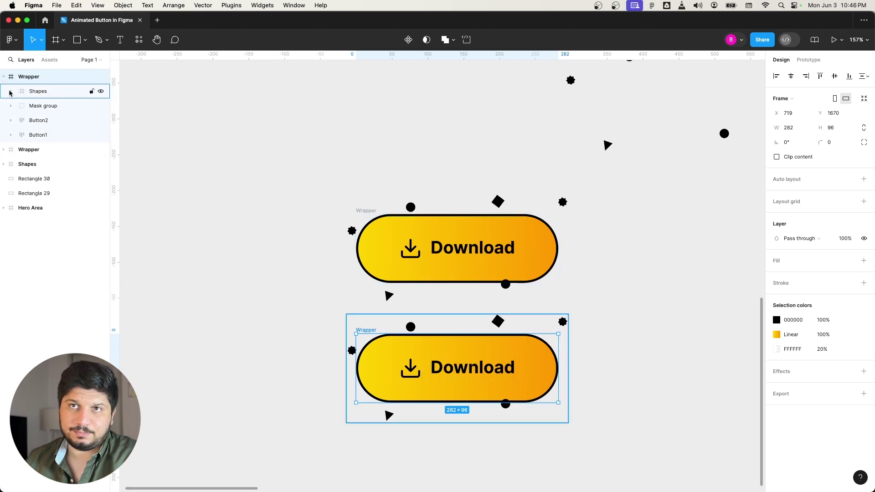
{"action": "left_click", "coordinate": [5, 91]}
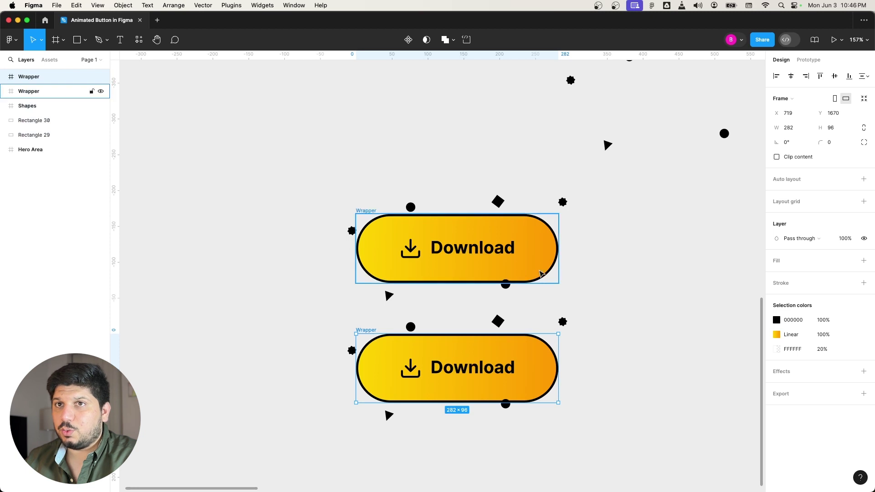
- Move the standalone Shapes frame up and away from the buttons to X 1014, Y 981
{"action": "scroll", "coordinate": [541, 274], "scroll_direction": "right", "scroll_amount": 3}
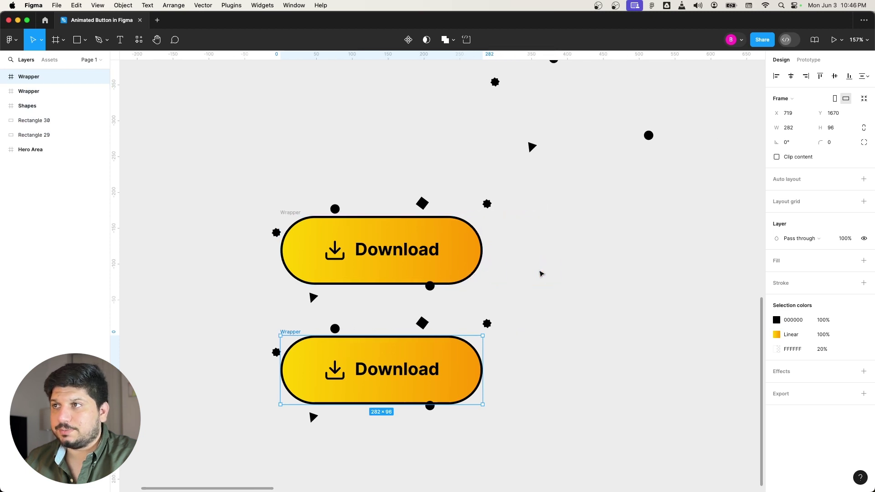
{"action": "scroll", "coordinate": [541, 273], "scroll_direction": "up", "scroll_amount": 5}
{"action": "left_click_drag", "start_coordinate": [510, 189], "coordinate": [510, 100]}
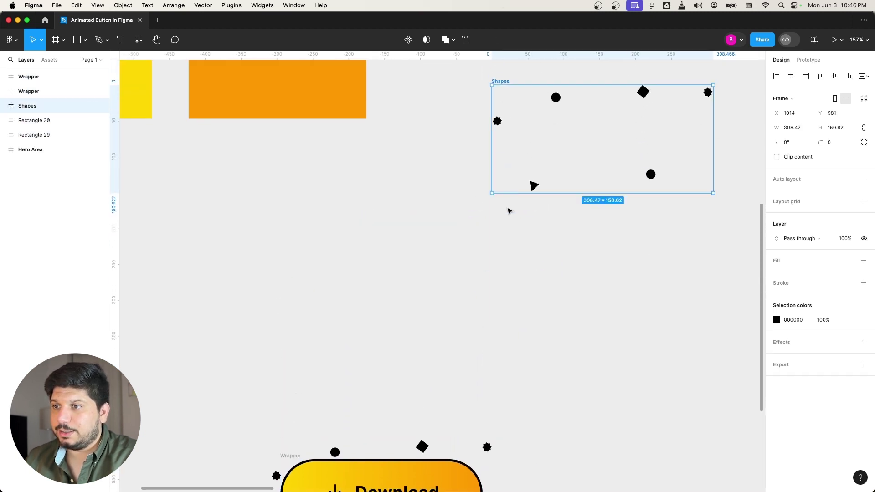
{"action": "scroll", "coordinate": [505, 212], "scroll_direction": "down", "scroll_amount": 10}
- Examine the nested Shapes frames and the individual shapes around both Download buttons
{"action": "left_click", "coordinate": [292, 265]}
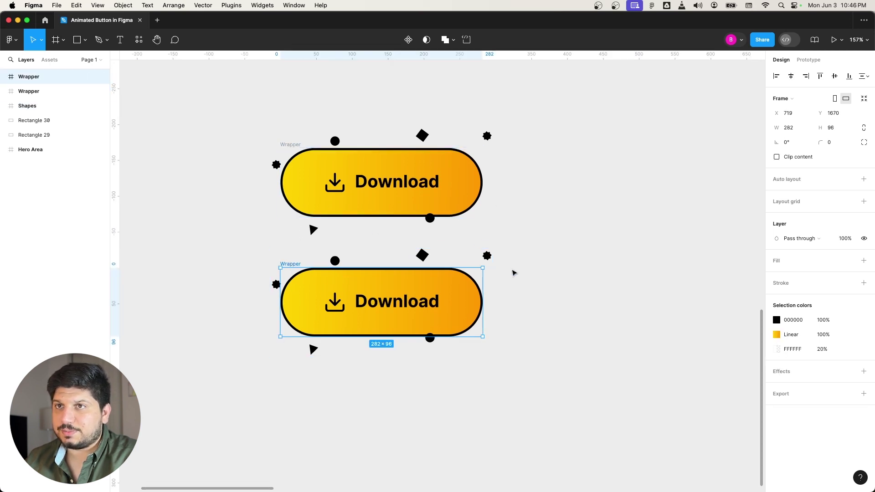
{"action": "left_click", "coordinate": [427, 259]}
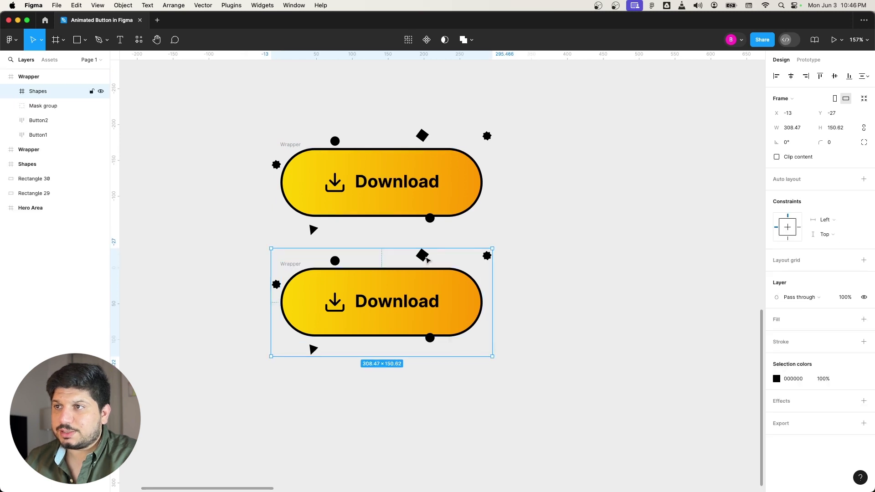
{"action": "left_click", "coordinate": [421, 137]}
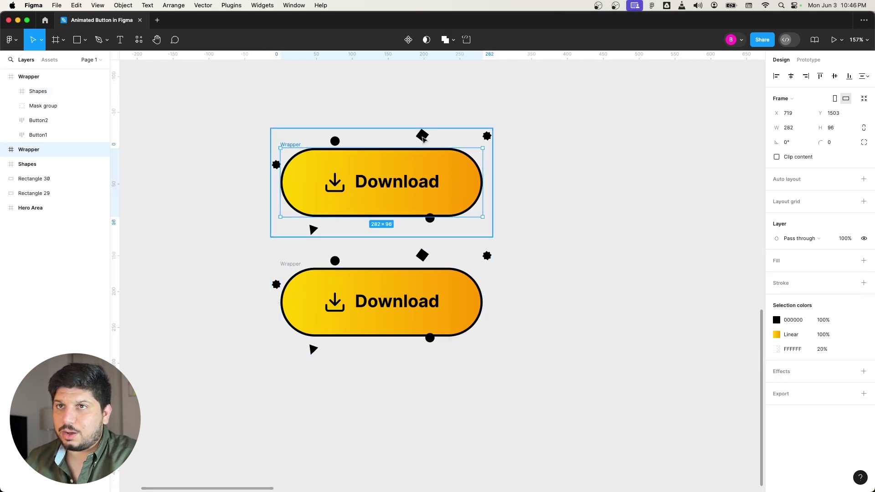
{"action": "left_click", "coordinate": [423, 138]}
{"action": "left_click", "coordinate": [417, 136]}
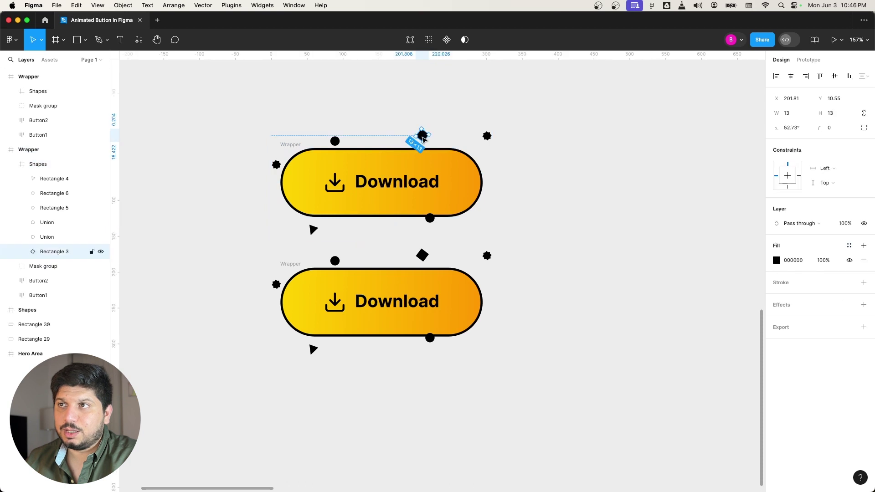
{"action": "left_click", "coordinate": [522, 143]}
{"action": "left_click", "coordinate": [486, 136]}
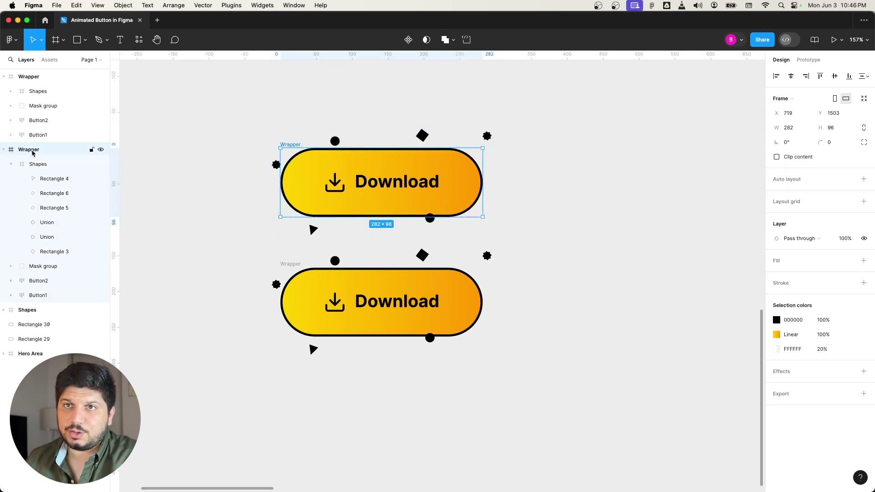
- Rename the upper button frame Wrapper1 and the lower copy Wrapper2
{"action": "double_click", "coordinate": [39, 152]}
{"action": "left_click", "coordinate": [46, 152]}
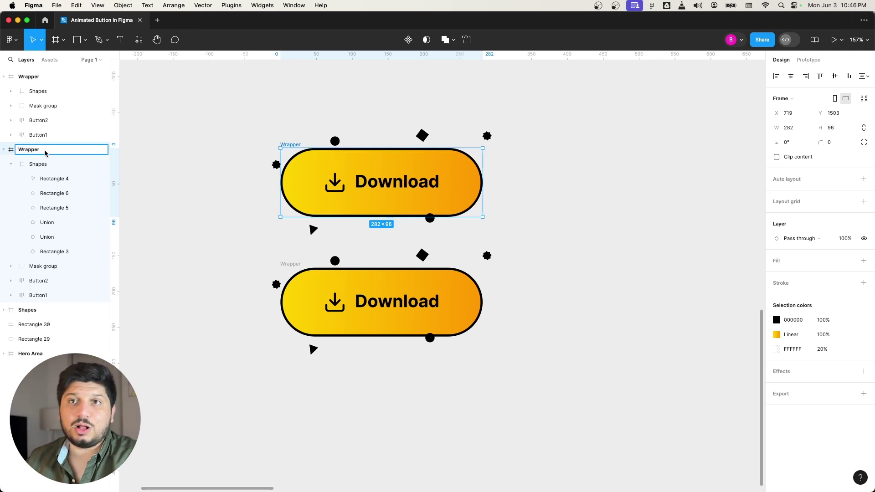
{"action": "type", "text": "1"}
{"action": "key", "text": "Return"}
{"action": "double_click", "coordinate": [46, 79]}
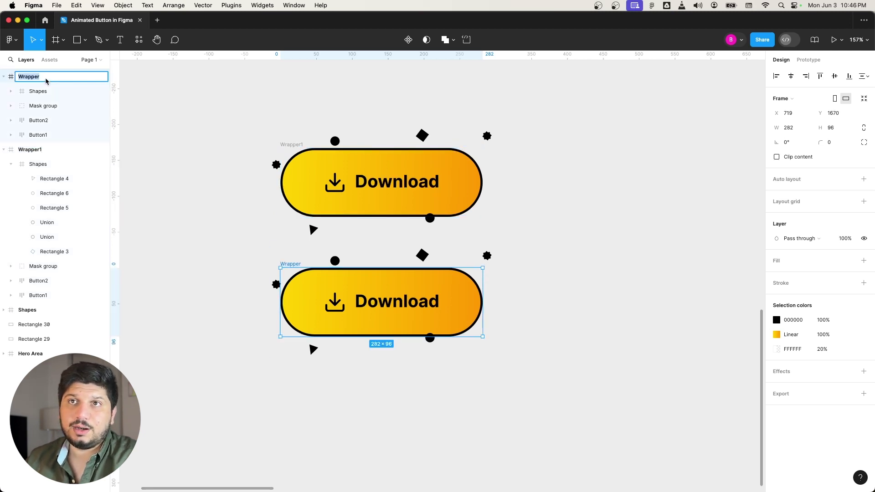
{"action": "left_click", "coordinate": [46, 79]}
{"action": "type", "text": "2"}
{"action": "key", "text": "Return"}
- Scale the Shapes frame inside Wrapper1 down around its center to about 50 × 25, so it sits behind the Download text area
{"action": "left_click", "coordinate": [47, 149]}
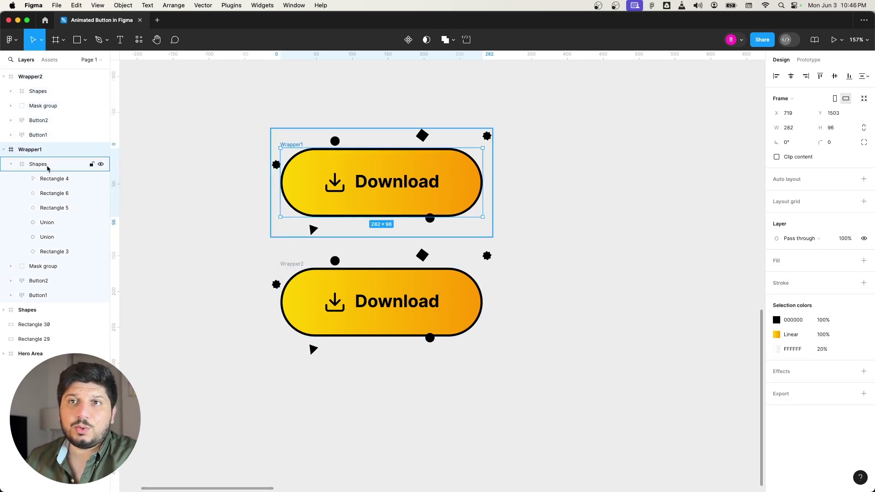
{"action": "left_click", "coordinate": [48, 167]}
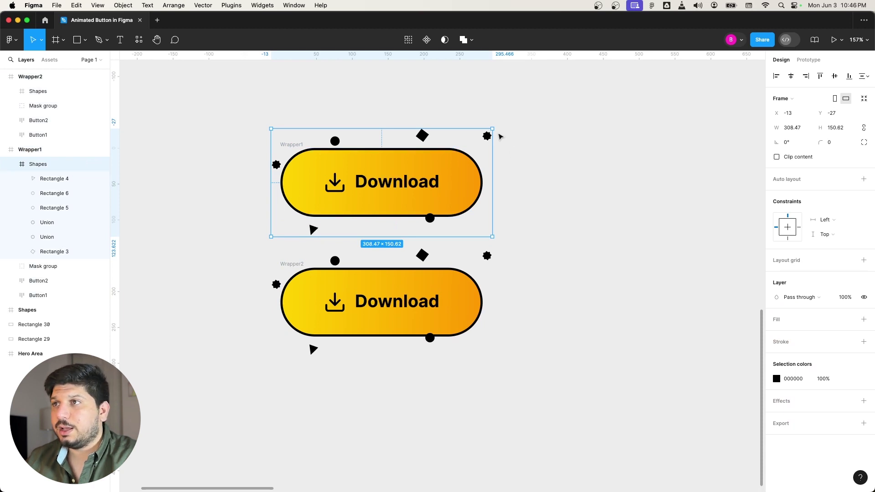
{"action": "left_click", "coordinate": [41, 40]}
{"action": "left_click", "coordinate": [50, 72]}
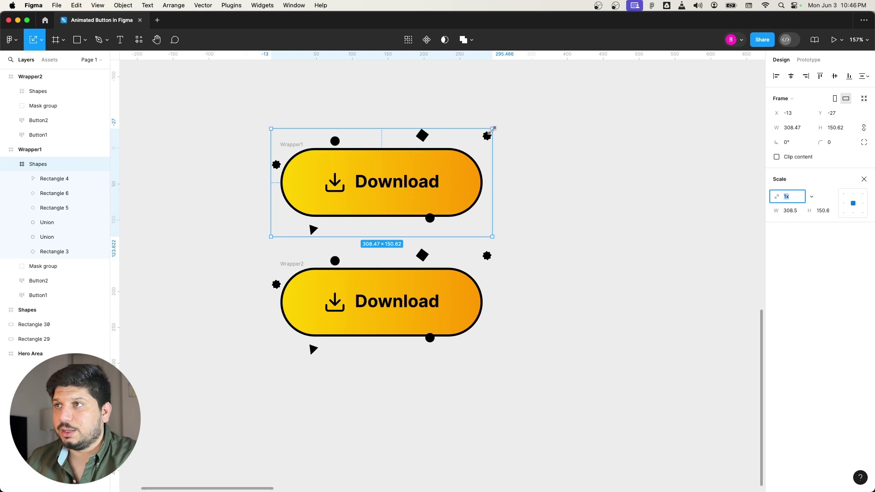
{"action": "left_click_drag", "start_coordinate": [492, 129], "coordinate": [395, 182]}
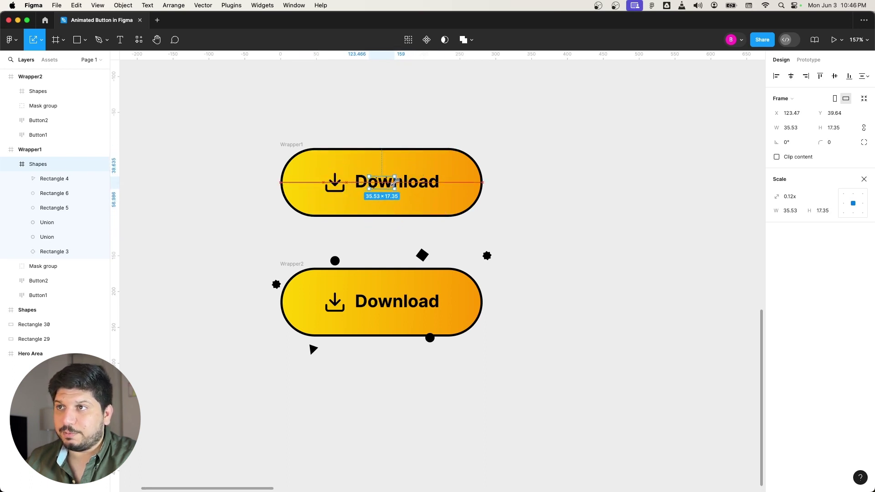
{"action": "key", "text": "super+z"}
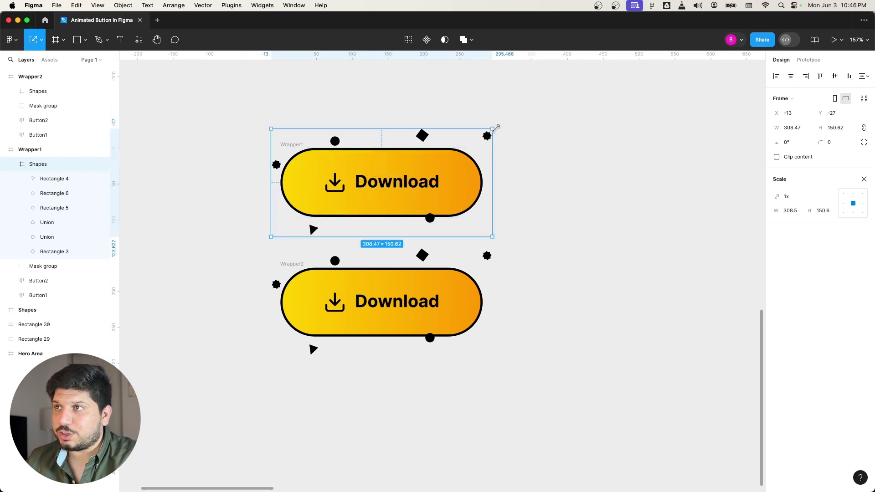
{"action": "left_click_drag", "start_coordinate": [492, 128], "coordinate": [398, 174]}
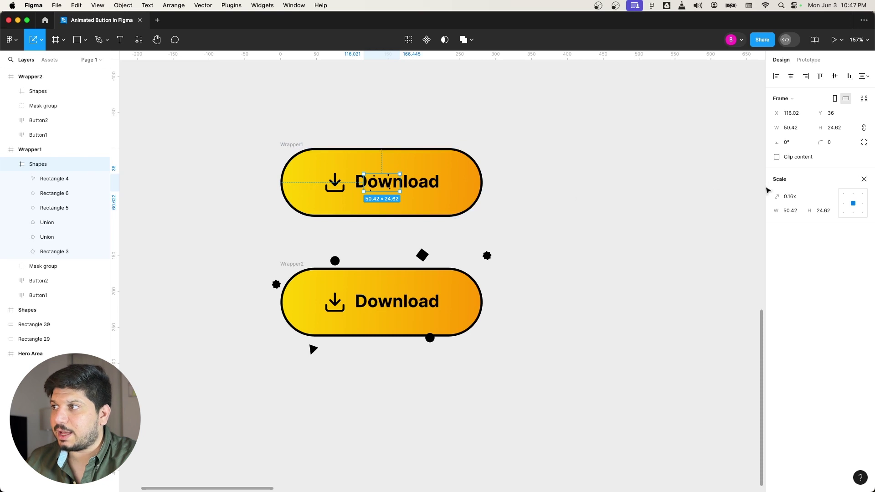
{"action": "key", "text": "v"}
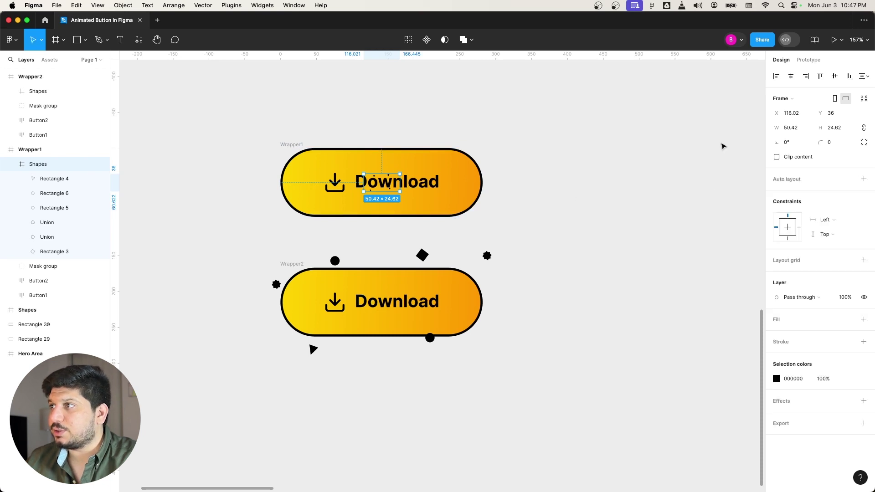
- Set the layer opacity of Wrapper1's scaled-down Shapes frame to 0%
{"action": "left_click", "coordinate": [841, 301]}
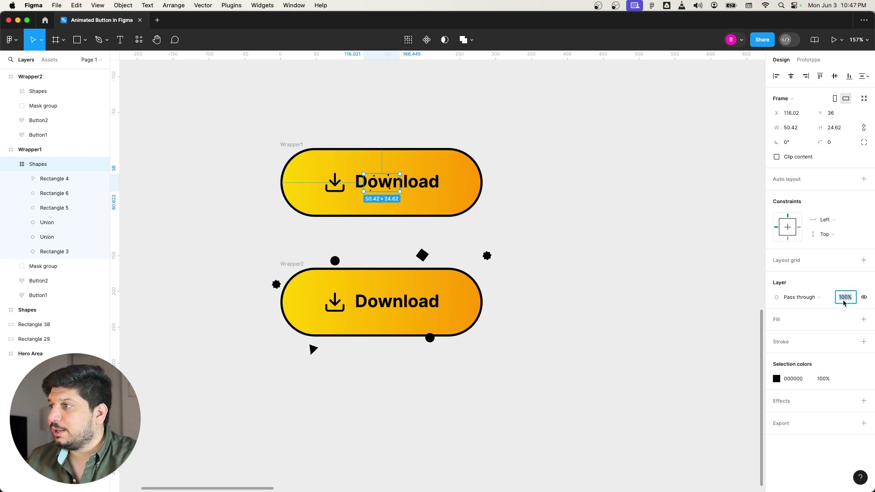
{"action": "type", "text": "0"}
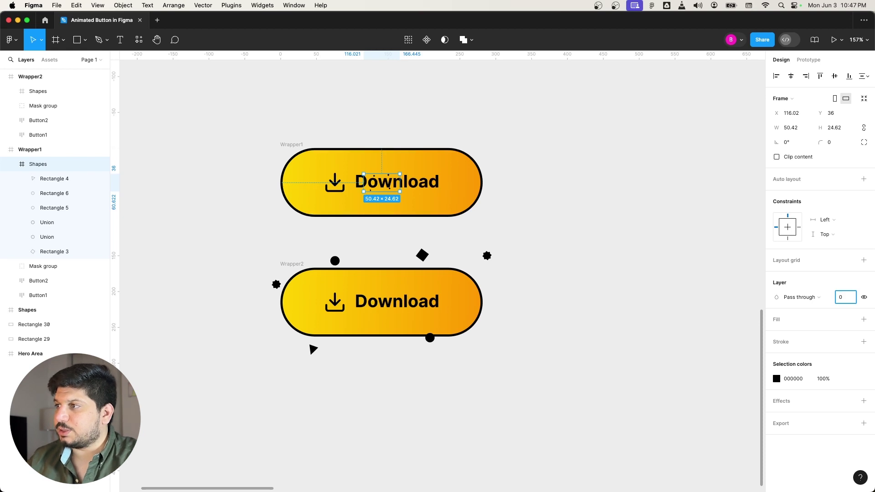
{"action": "key", "text": "Return"}
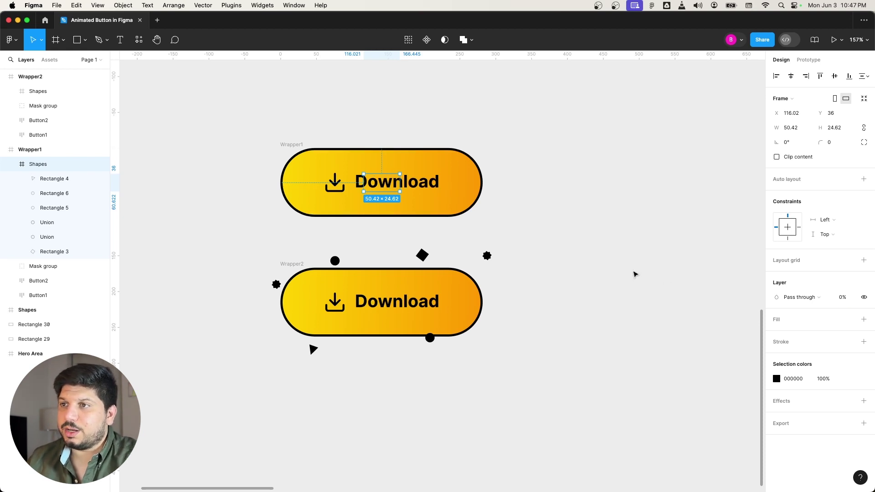
{"action": "left_click", "coordinate": [634, 274]}
{"action": "left_click", "coordinate": [313, 349]}
{"action": "key", "text": "shift+Return"}
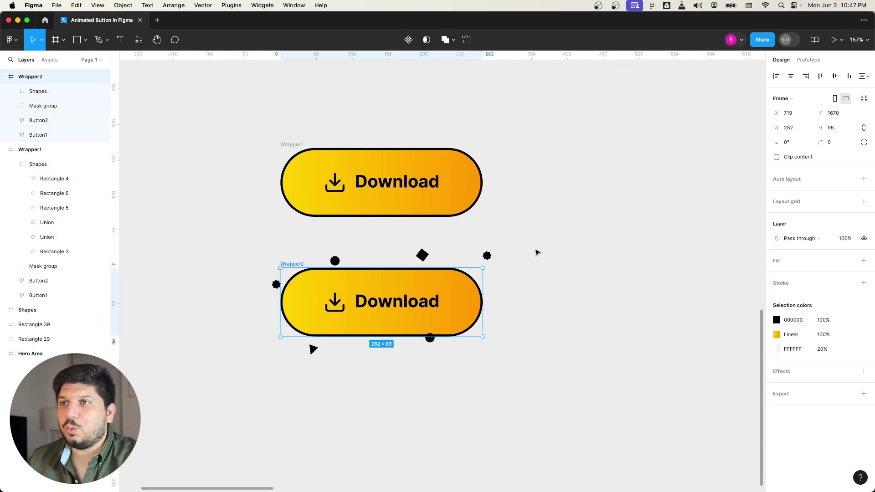
{"action": "left_click", "coordinate": [535, 252]}
{"action": "scroll", "coordinate": [536, 250], "scroll_direction": "down", "scroll_amount": 1}
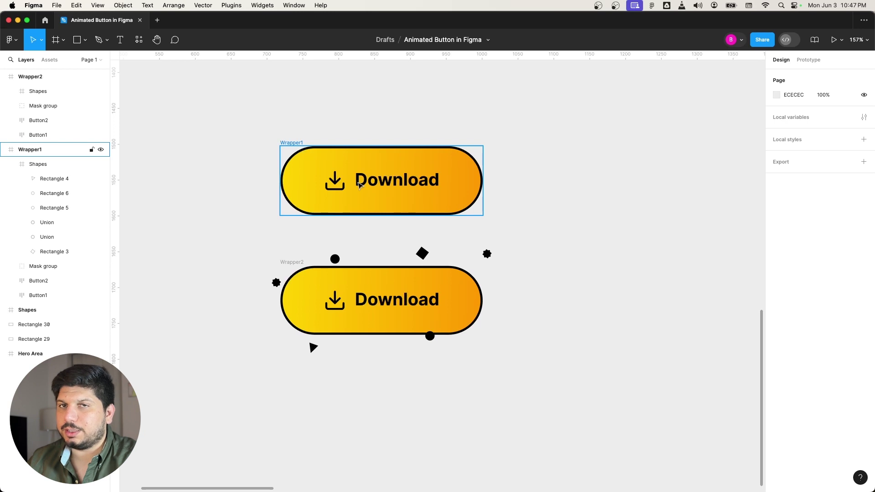
- Move the Reflection inside Wrapper2's Mask group horizontally across the button and past its right end, lowering it slightly along the way
{"action": "left_click", "coordinate": [292, 265]}
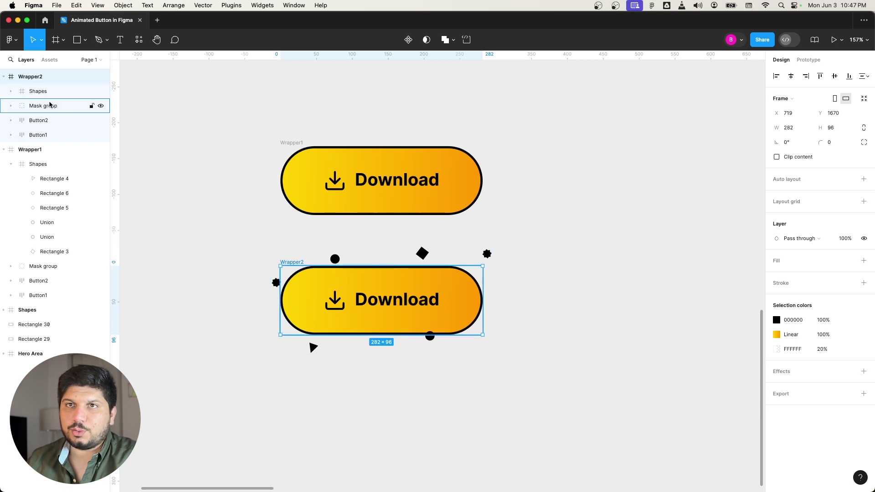
{"action": "left_click", "coordinate": [12, 107]}
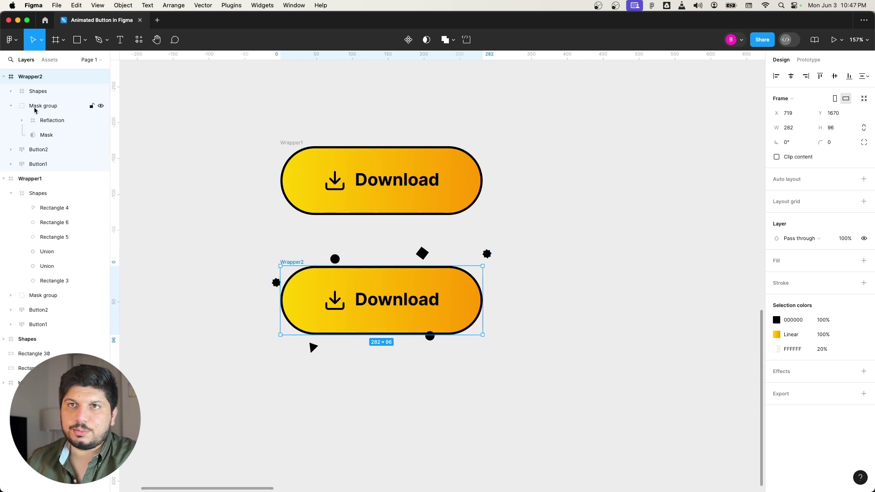
{"action": "left_click", "coordinate": [50, 120]}
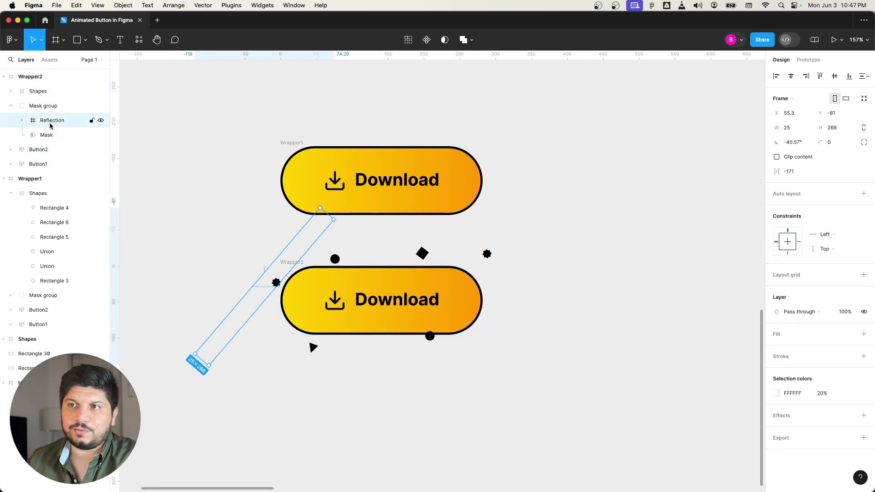
{"action": "key", "text": "shift+Right"}
{"action": "key", "text": "shift+Right"}
{"action": "key", "text": "shift+Right"}
{"action": "key", "text": "shift+Right"}
{"action": "key", "text": "shift+Right"}
{"action": "key", "text": "shift+Right"}
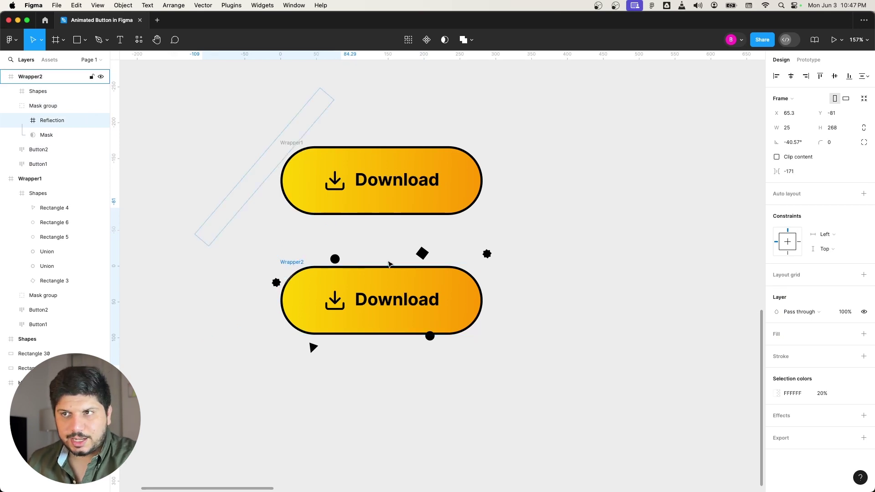
{"action": "key", "text": "shift+Down"}
{"action": "key", "text": "shift+Right"}
{"action": "key", "text": "shift+Right"}
{"action": "key", "text": "shift+Right"}
{"action": "key", "text": "shift+Right"}
{"action": "key", "text": "shift+Right"}
{"action": "key", "text": "shift+Right"}
{"action": "key", "text": "shift+Right"}
{"action": "key", "text": "shift+Right"}
{"action": "key", "text": "shift+Right"}
{"action": "key", "text": "shift+Right"}
{"action": "key", "text": "shift+Right"}
{"action": "key", "text": "shift+Right"}
{"action": "key", "text": "shift+Right"}
{"action": "key", "text": "shift+Right"}
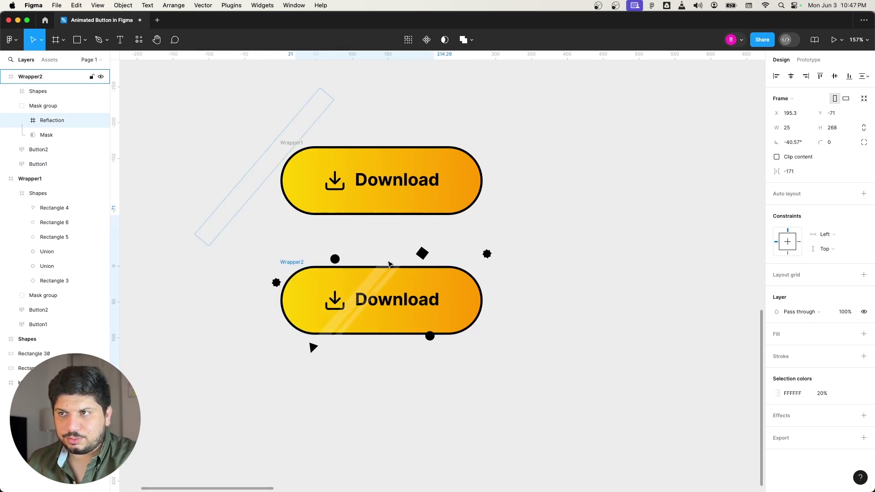
{"action": "key", "text": "shift+Right"}
{"action": "key", "text": "shift+Right"}
{"action": "key", "text": "shift+Right"}
{"action": "key", "text": "shift+Right"}
{"action": "key", "text": "shift+Right"}
{"action": "key", "text": "shift+Right"}
{"action": "key", "text": "shift+Right"}
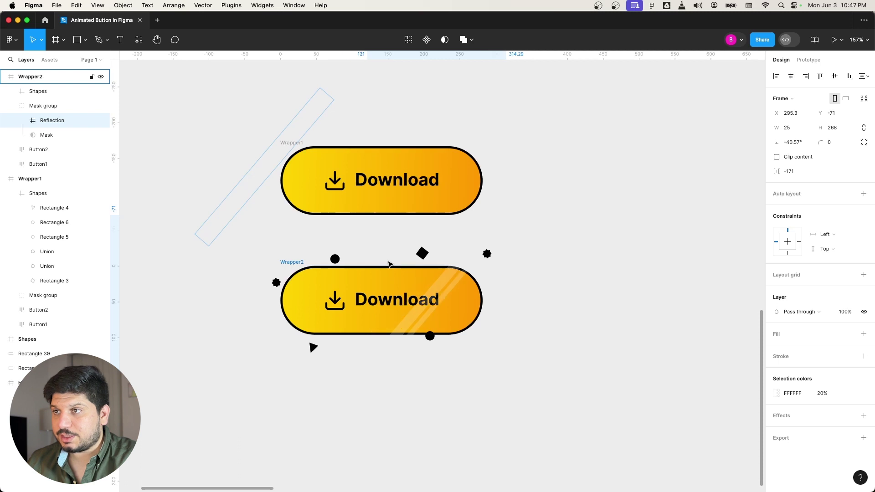
{"action": "key", "text": "shift+Down"}
{"action": "key", "text": "shift+Right"}
{"action": "key", "text": "shift+Right"}
{"action": "key", "text": "shift+Right"}
{"action": "key", "text": "shift+Right"}
{"action": "key", "text": "shift+Right"}
{"action": "key", "text": "shift+Right"}
{"action": "key", "text": "shift+Right"}
{"action": "key", "text": "shift+Right"}
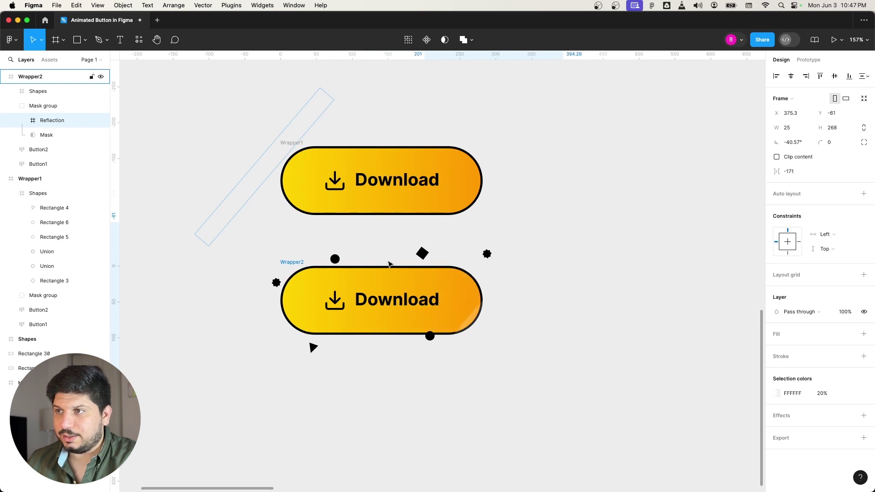
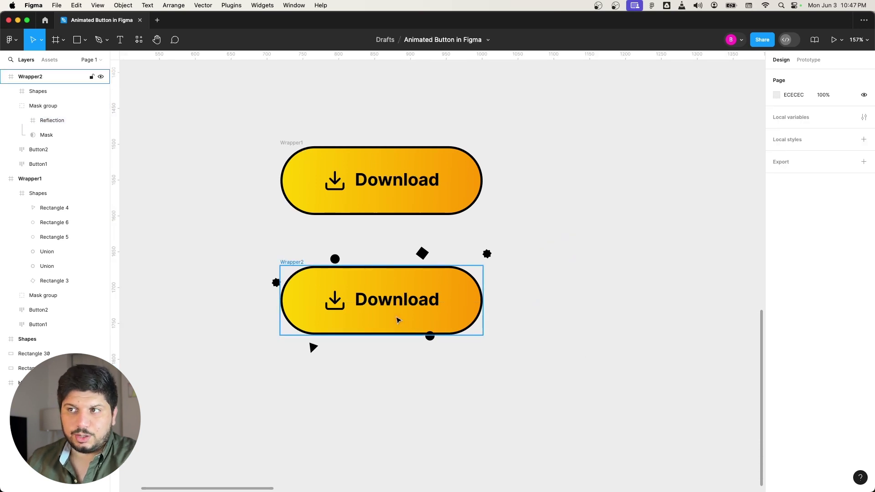
- Rotate Wrapper2's Mask group, Button2 and Button1 together counterclockwise by about 5.58°
{"action": "left_click", "coordinate": [397, 320]}
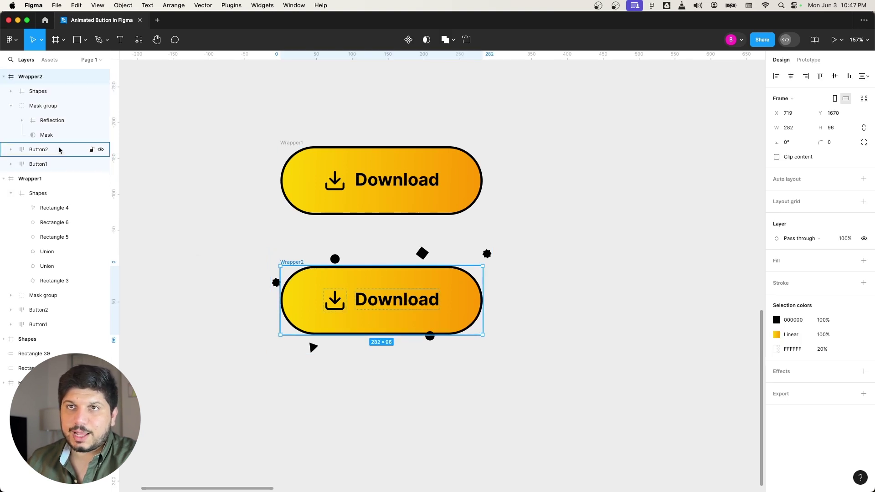
{"action": "left_click", "coordinate": [11, 106]}
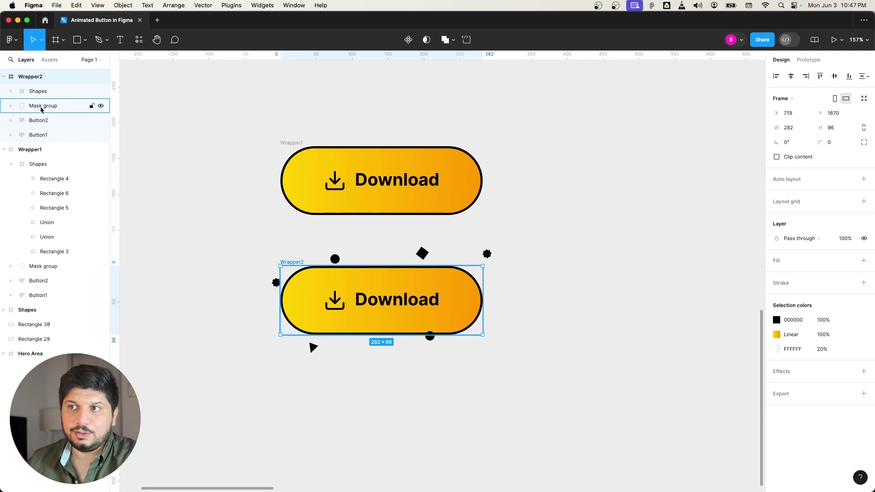
{"action": "left_click", "coordinate": [41, 108]}
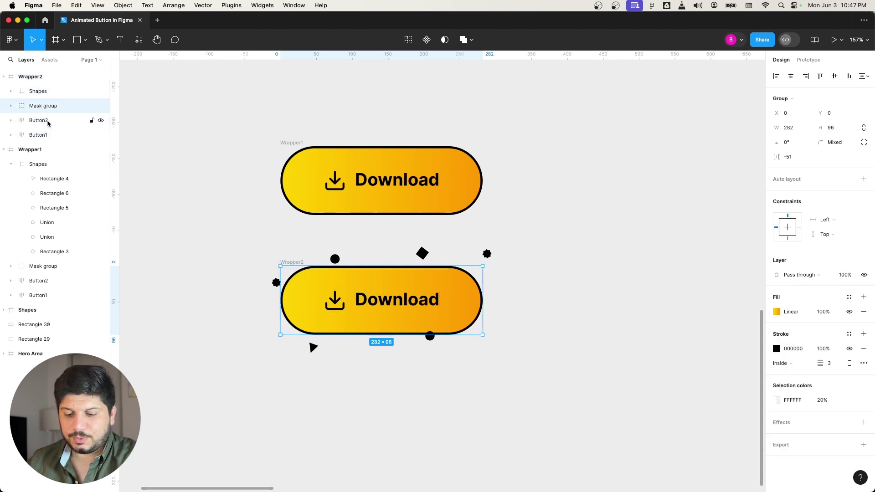
{"action": "left_click", "coordinate": [11, 105]}
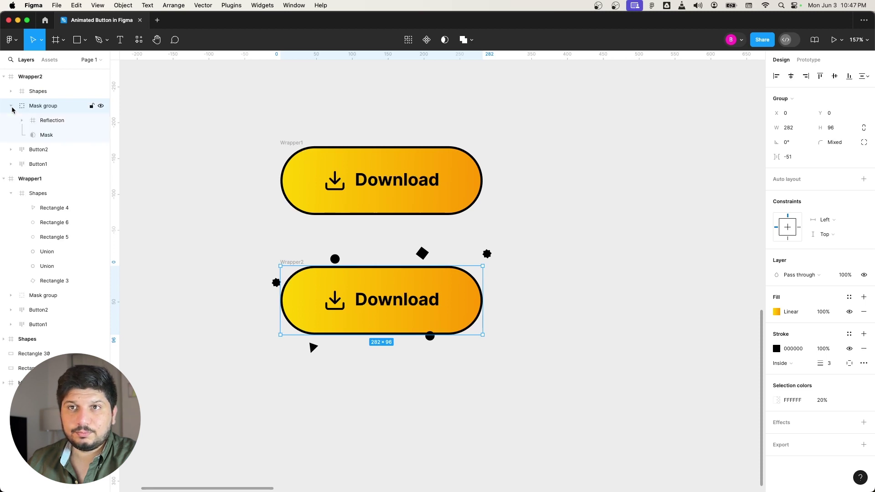
{"action": "left_click", "coordinate": [11, 107]}
{"action": "left_click", "coordinate": [49, 135]}
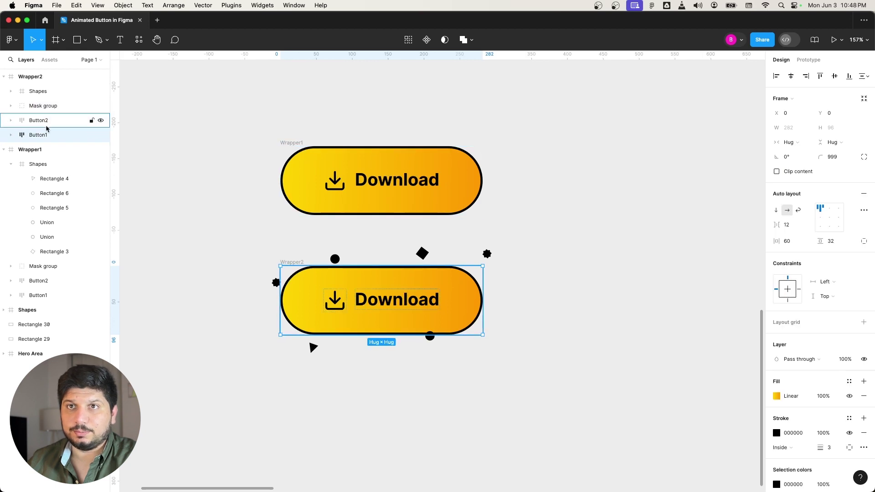
{"action": "left_click", "coordinate": [51, 107], "text": "shift"}
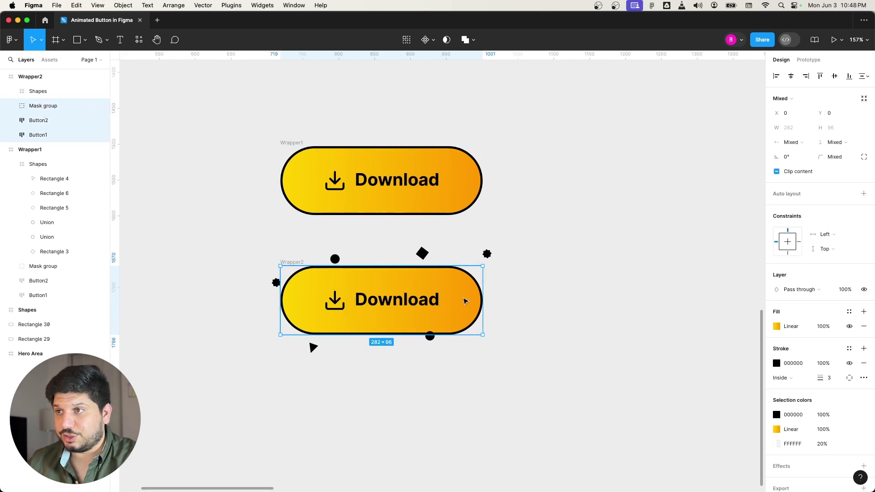
{"action": "left_click_drag", "start_coordinate": [485, 339], "coordinate": [490, 329]}
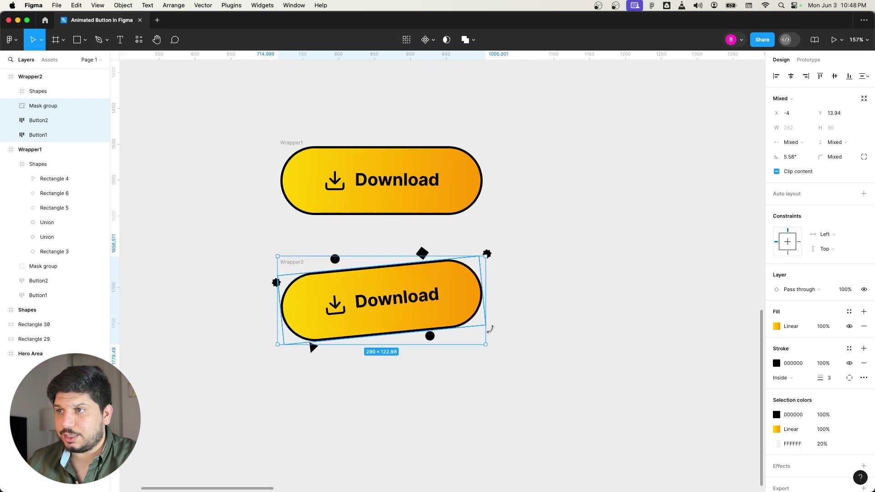
{"action": "left_click", "coordinate": [537, 330]}
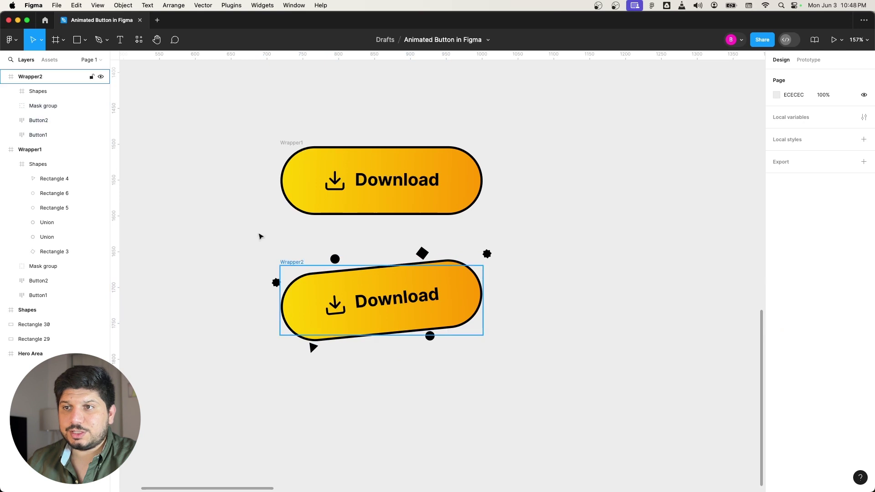
- Offset Button1 in Wrapper2 down and to the left, to X -13 and Y 25.94, so it shows behind Button2
{"action": "left_click", "coordinate": [33, 133]}
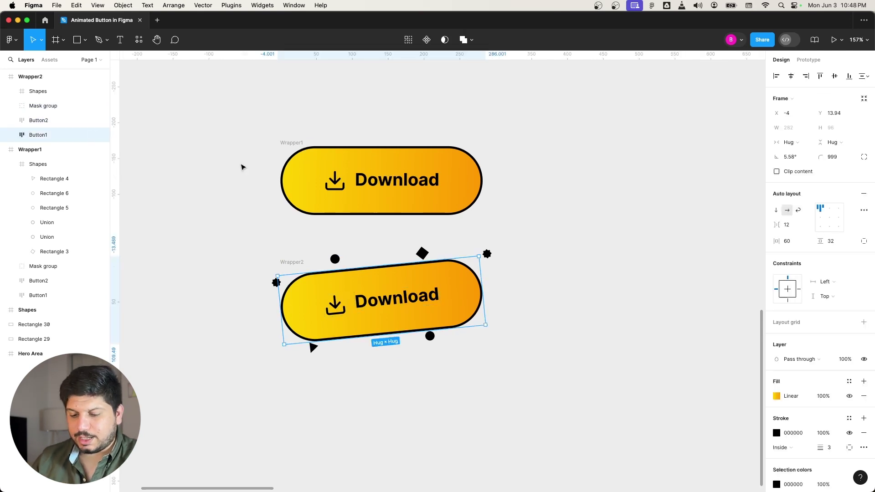
{"action": "key", "text": "shift+Down"}
{"action": "key", "text": "shift+Left"}
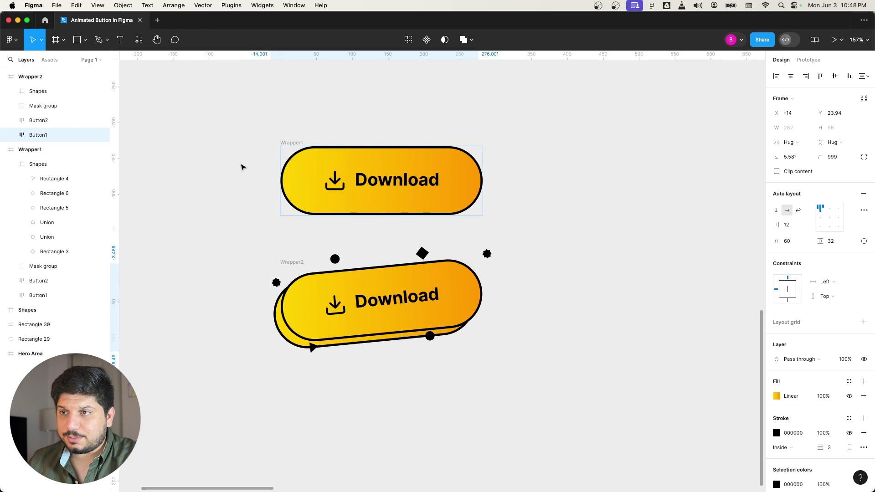
{"action": "key", "text": "Down"}
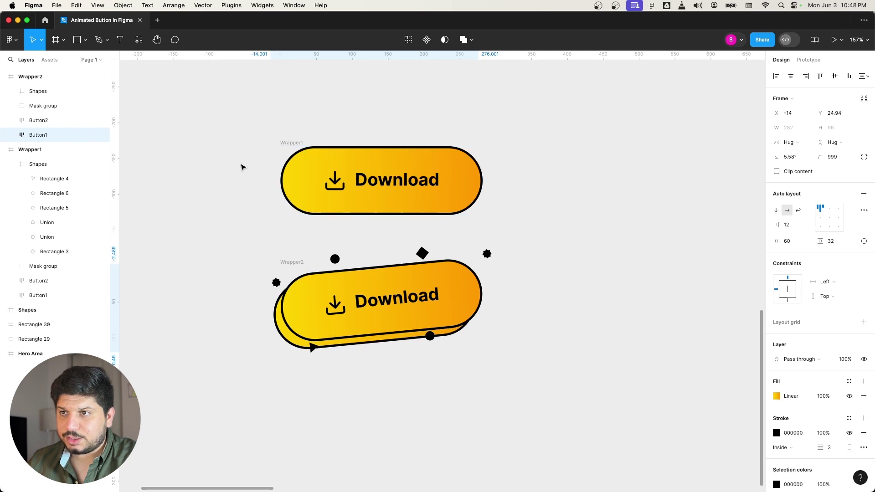
{"action": "key", "text": "Left"}
{"action": "key", "text": "Down"}
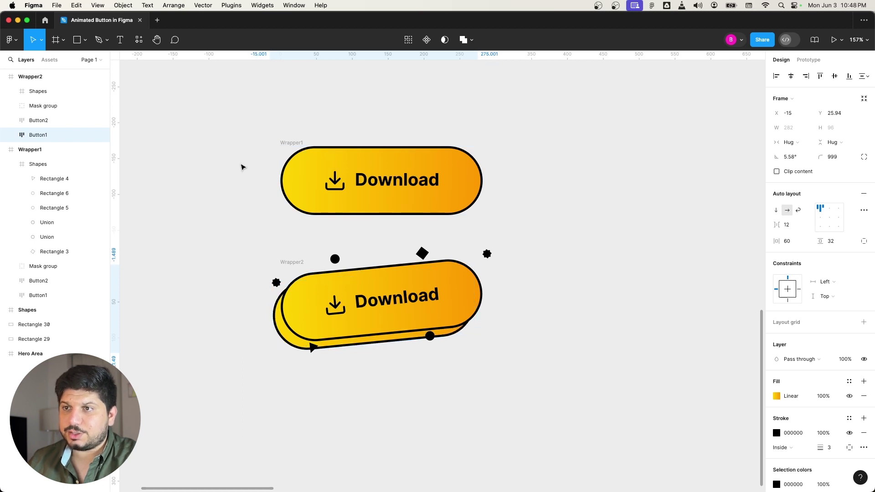
{"action": "key", "text": "Right"}
{"action": "key", "text": "Right"}
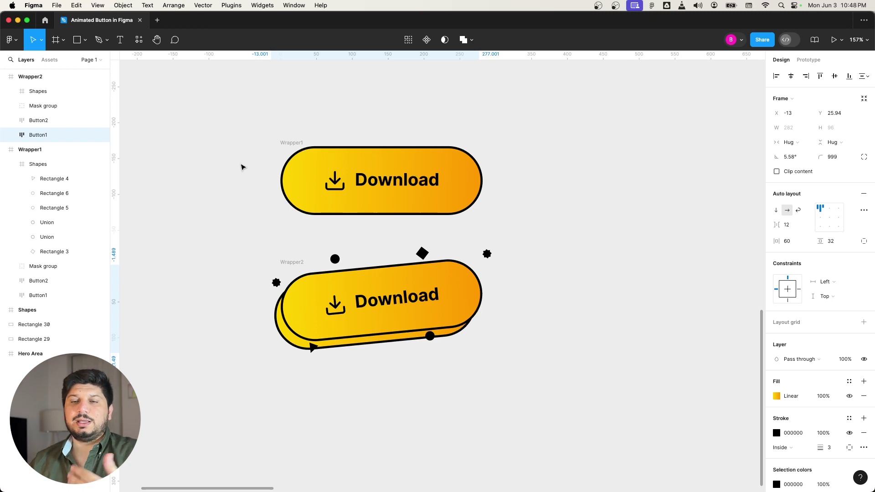
{"action": "left_click", "coordinate": [501, 261]}
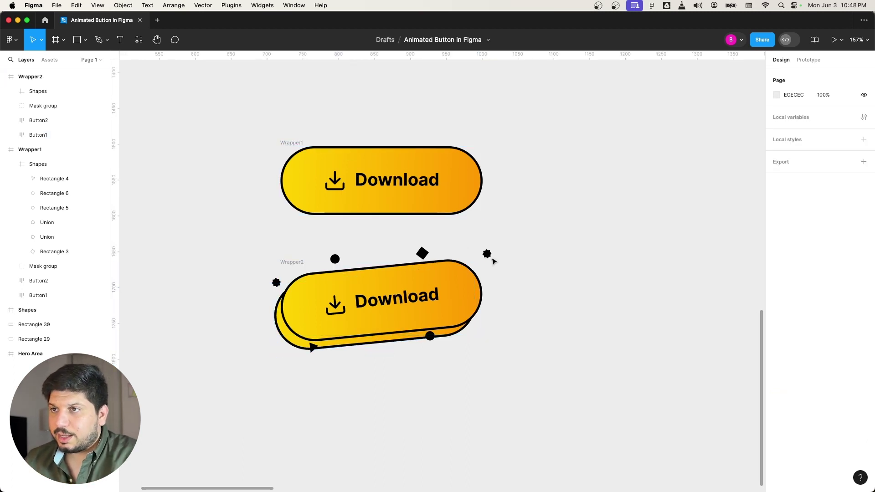
- Rotate the Shapes frame in Wrapper2 slightly counterclockwise to follow the tilt of the button
{"action": "left_click", "coordinate": [418, 254]}
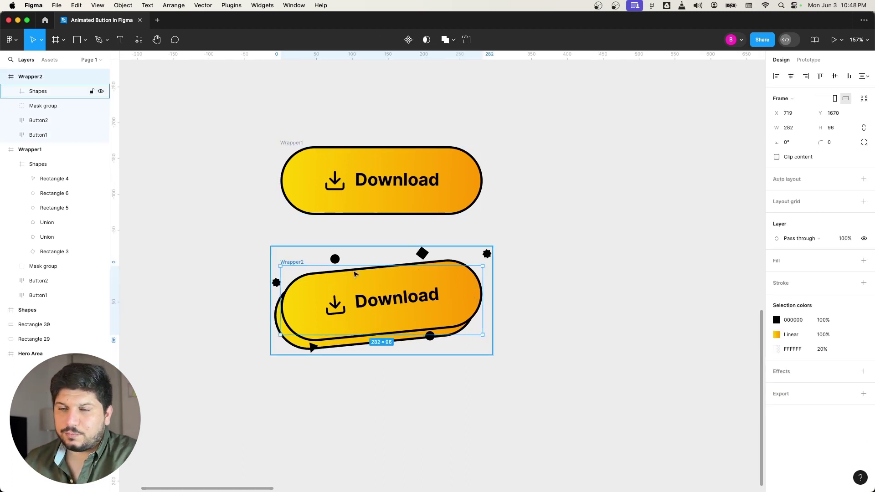
{"action": "left_click", "coordinate": [35, 91]}
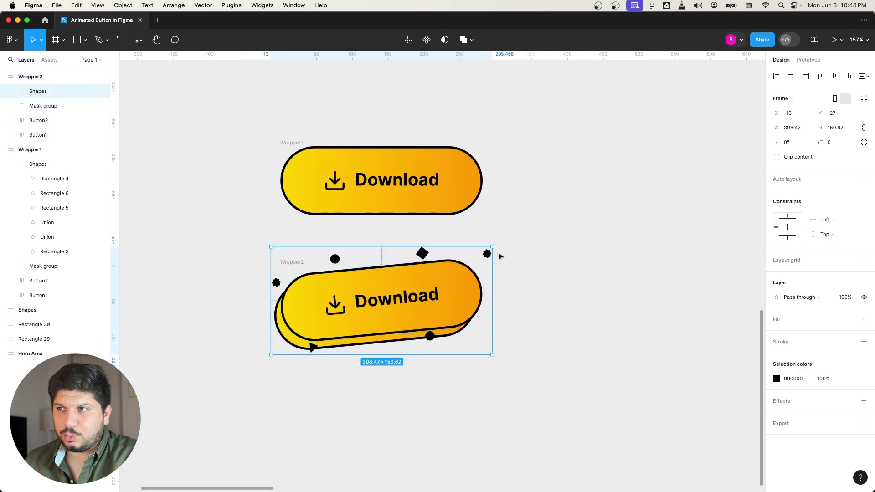
{"action": "mouse_move", "coordinate": [500, 247]}
{"action": "left_mouse_down"}
{"action": "mouse_move", "coordinate": [494, 232]}
{"action": "mouse_move", "coordinate": [503, 240]}
{"action": "left_mouse_up"}
{"action": "left_click", "coordinate": [552, 265]}
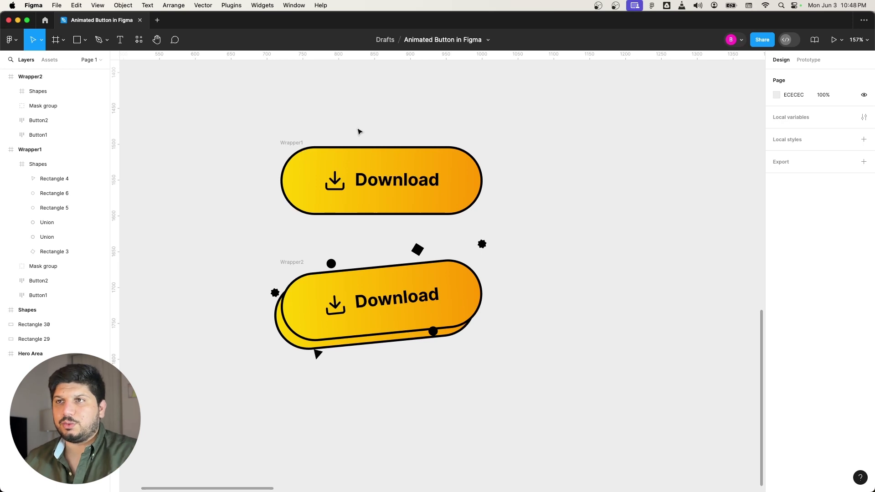
- Combine Wrapper1 and Wrapper2 into a component set and enlarge its frame to 340 × 343 so it encloses all the shapes
{"action": "left_click_drag", "start_coordinate": [207, 100], "coordinate": [545, 421]}
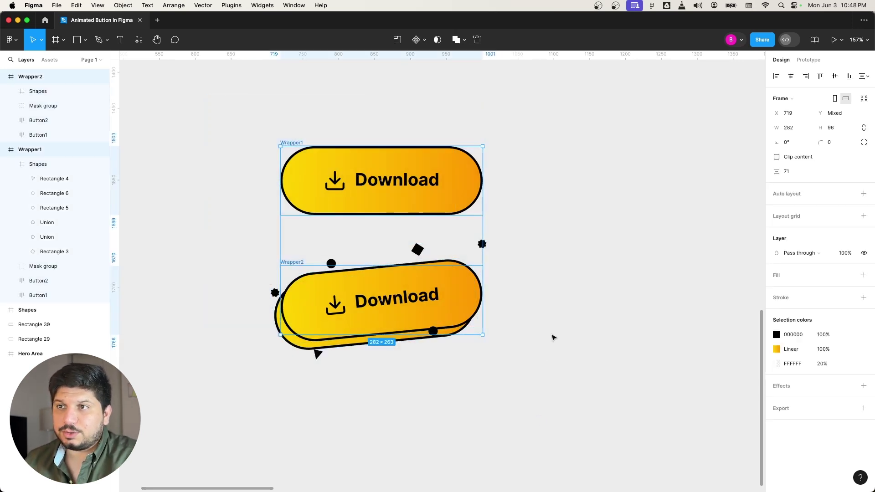
{"action": "left_click", "coordinate": [425, 43]}
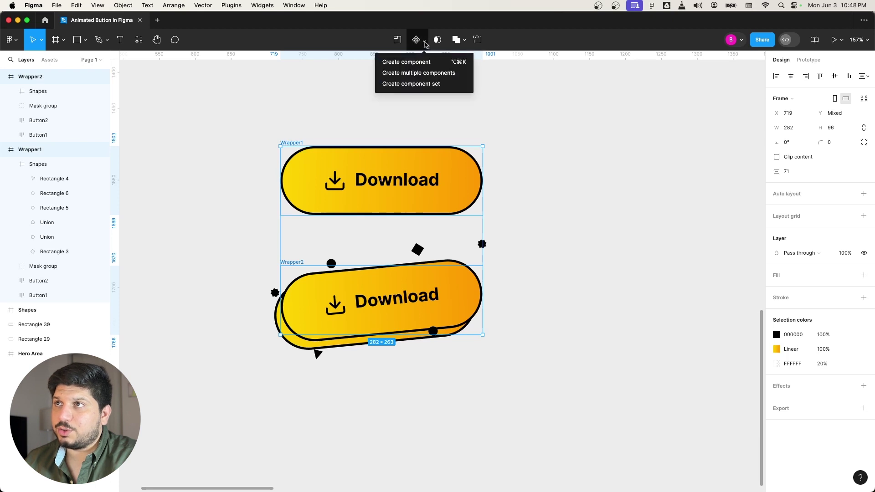
{"action": "left_click", "coordinate": [427, 85]}
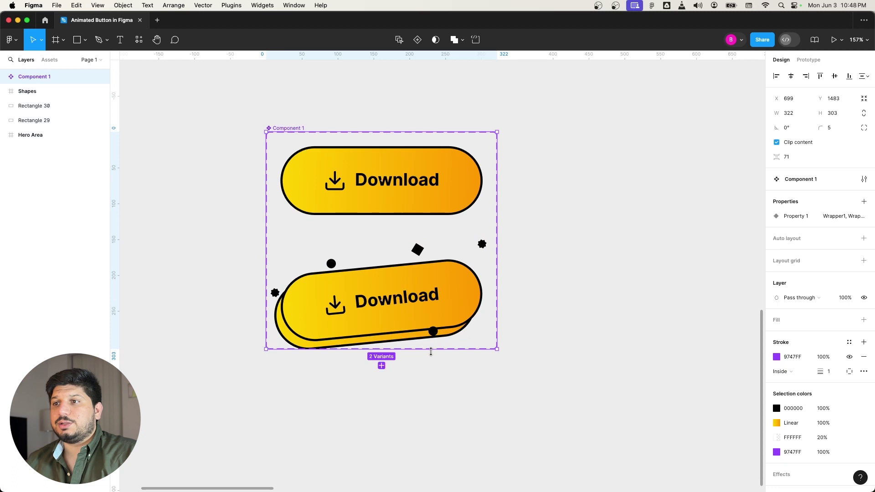
{"action": "left_click_drag", "start_coordinate": [429, 349], "coordinate": [430, 378]}
{"action": "left_click_drag", "start_coordinate": [264, 250], "coordinate": [253, 249]}
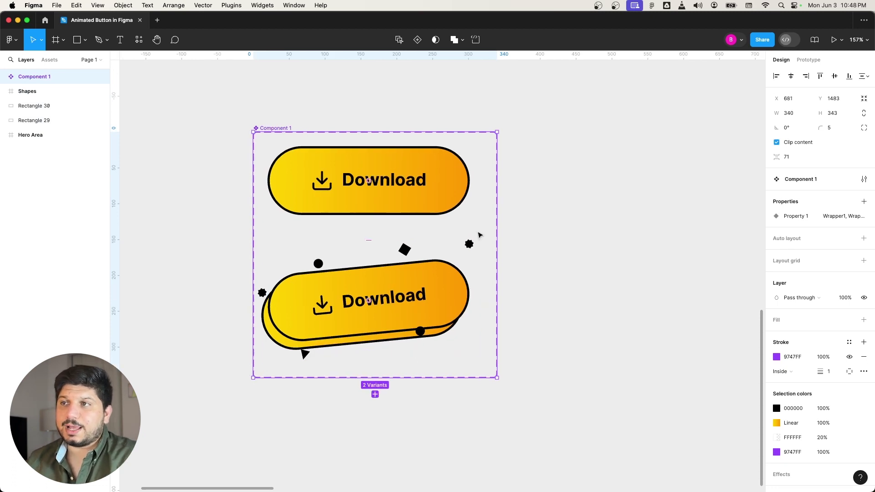
{"action": "left_click", "coordinate": [429, 199]}
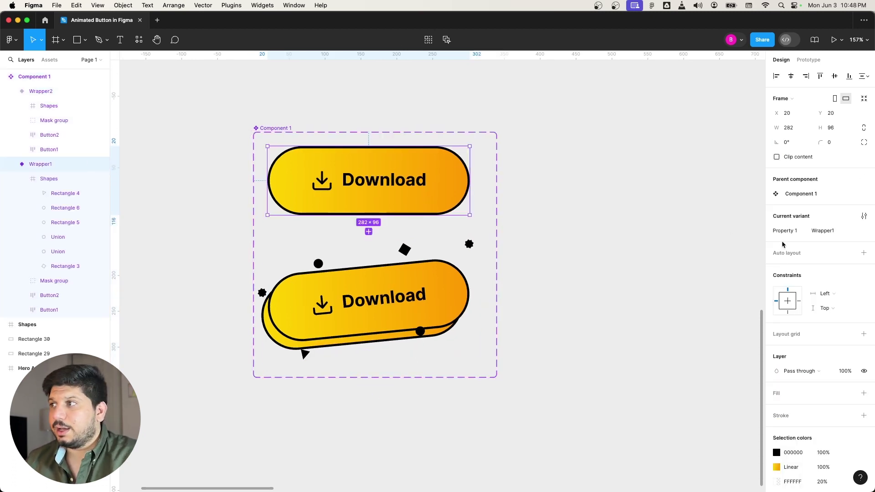
{"action": "left_click", "coordinate": [829, 231]}
{"action": "left_click", "coordinate": [826, 243]}
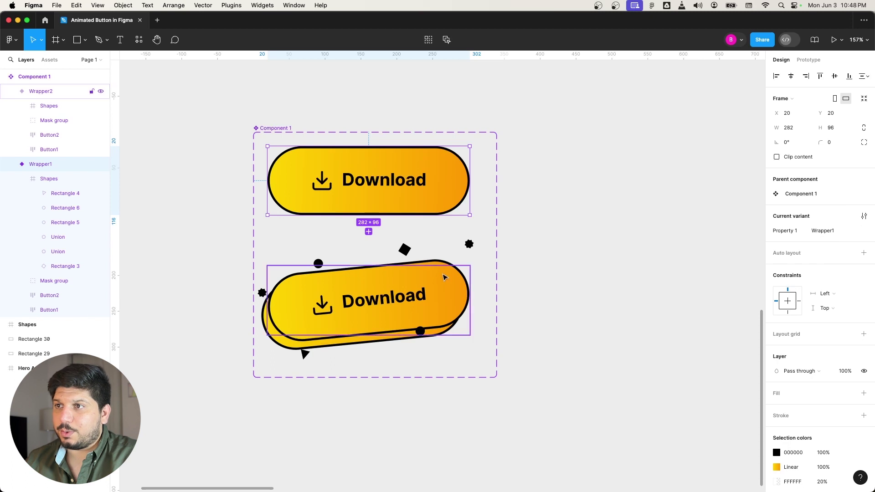
- Rename the component set as "Animating button"
{"action": "left_click", "coordinate": [276, 129]}
{"action": "key", "text": "super+r"}
{"action": "type", "text": "Animatio"}
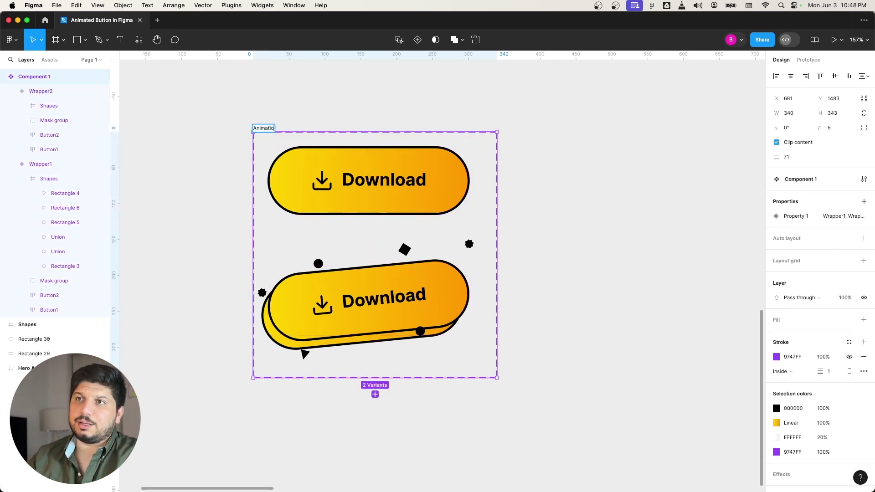
{"action": "key", "text": "BackSpace"}
{"action": "type", "text": "ng `but"}
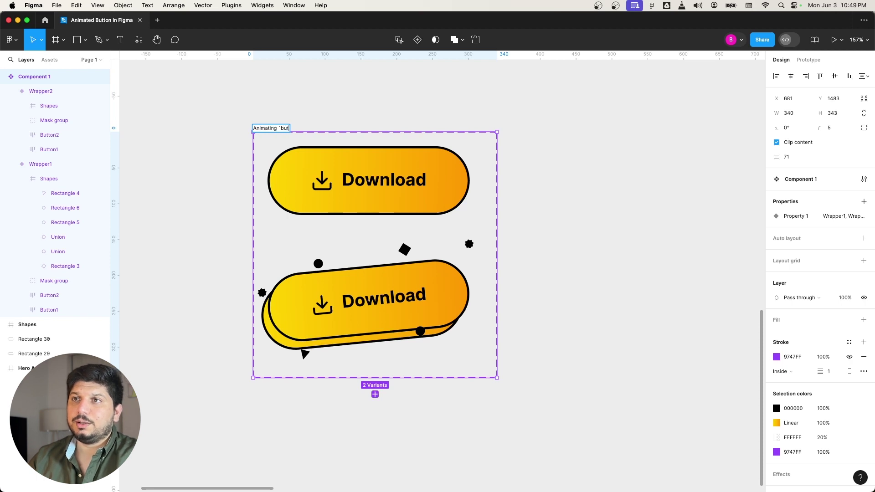
{"action": "key", "text": "BackSpace"}
{"action": "key", "text": "BackSpace"}
{"action": "key", "text": "BackSpace"}
{"action": "key", "text": "BackSpace"}
{"action": "type", "text": "button"}
{"action": "key", "text": "Return"}
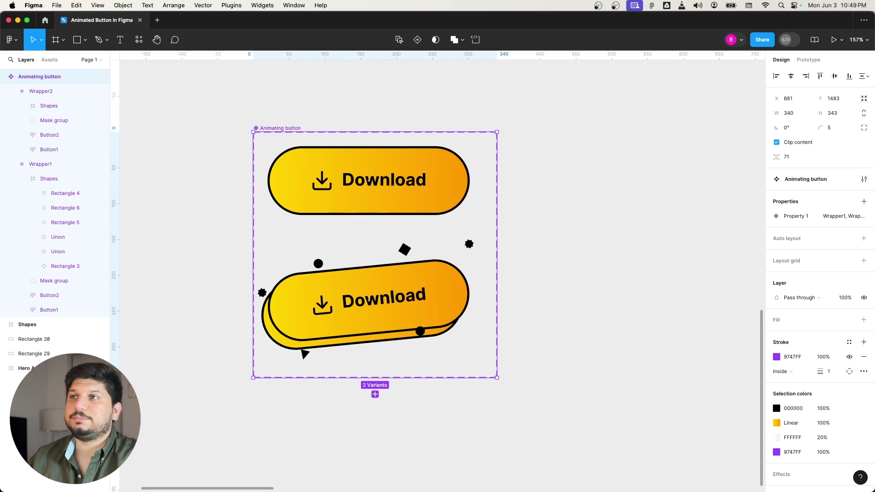
- Add a prototype connection from the Wrapper1 variant to the Wrapper2 variant
{"action": "left_click", "coordinate": [458, 169]}
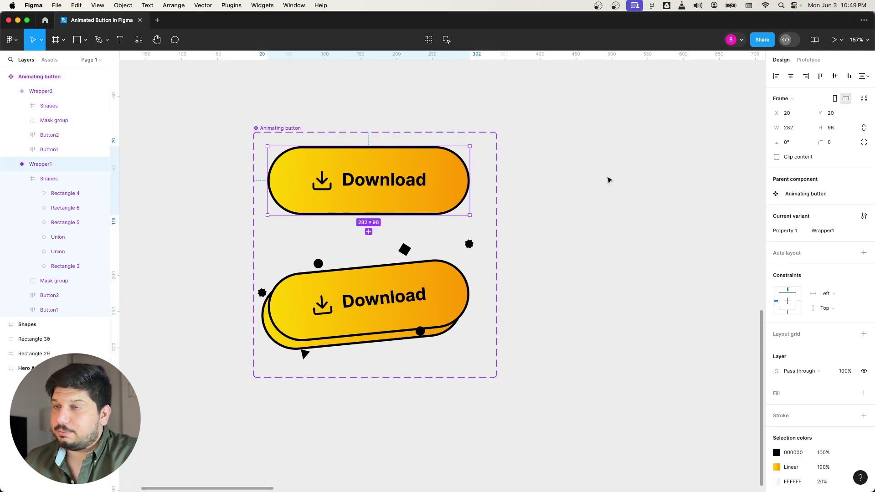
{"action": "left_click", "coordinate": [585, 190]}
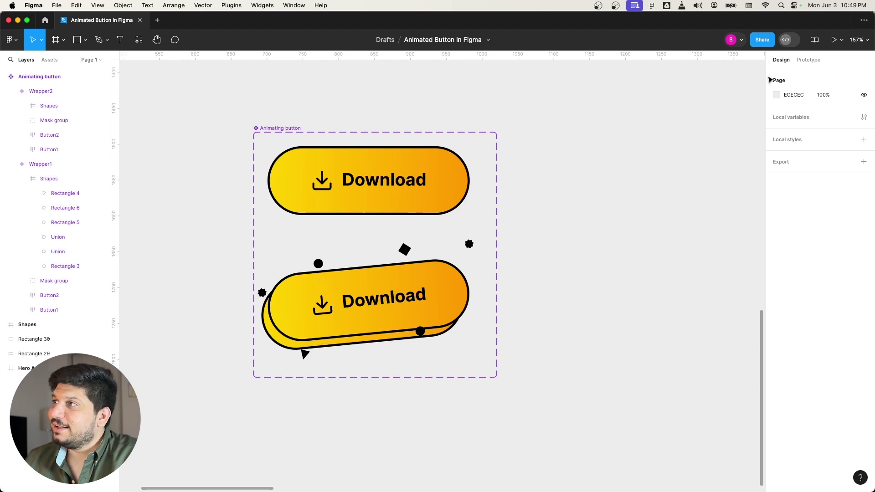
{"action": "left_click", "coordinate": [799, 61]}
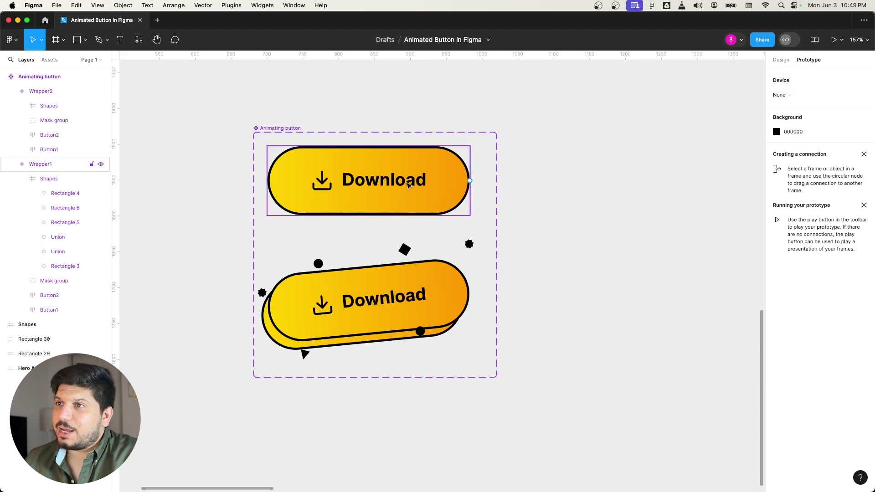
{"action": "left_click", "coordinate": [464, 178]}
{"action": "left_click_drag", "start_coordinate": [368, 231], "coordinate": [388, 254]}
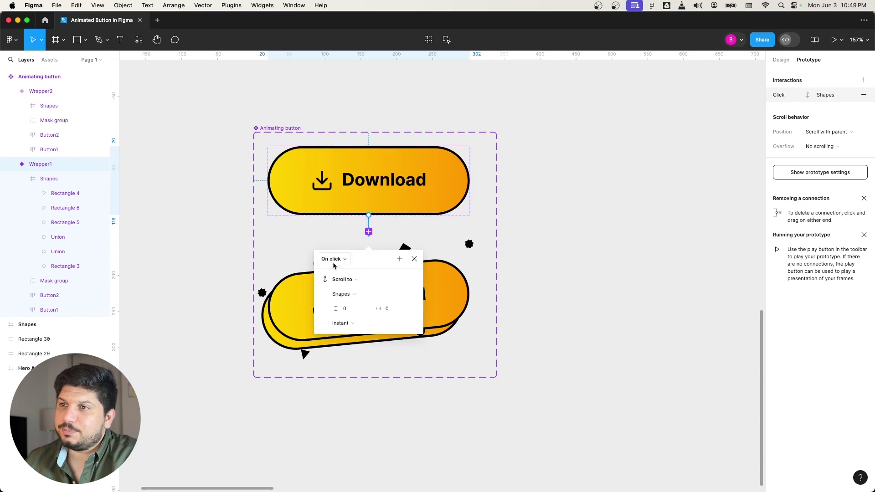
{"action": "key", "text": "BackSpace"}
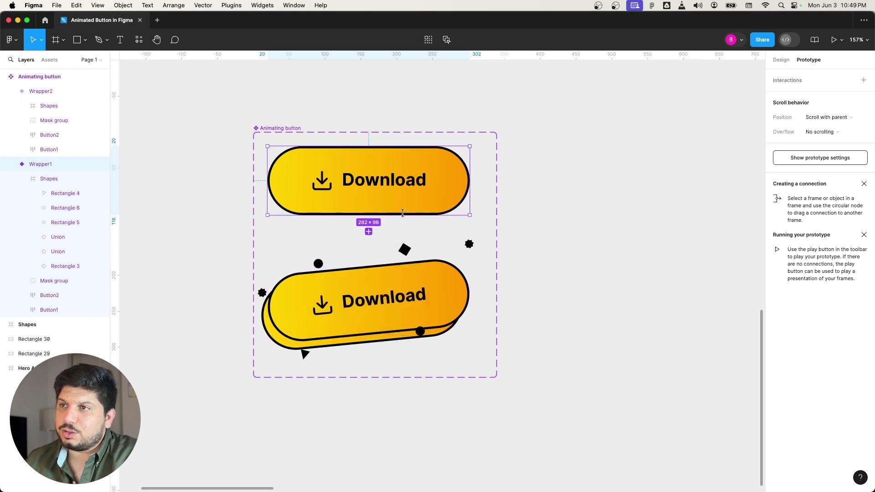
{"action": "left_click_drag", "start_coordinate": [469, 180], "coordinate": [357, 292]}
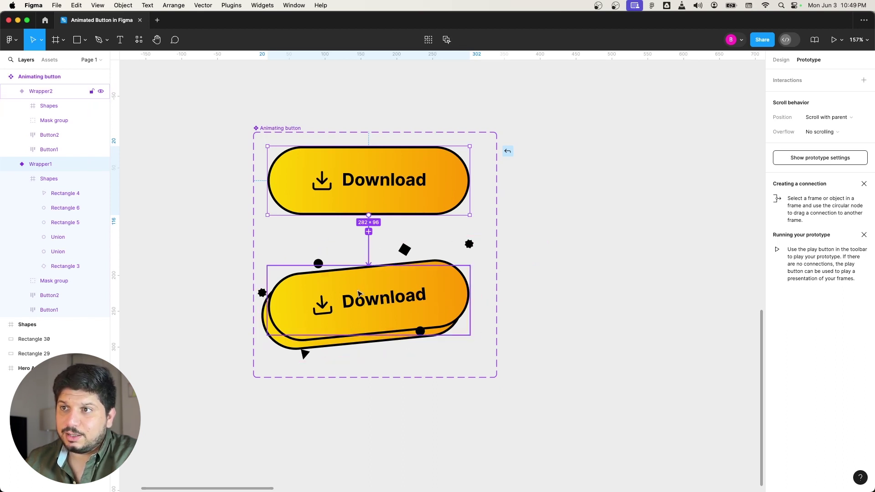
{"action": "left_click_drag", "start_coordinate": [357, 293], "coordinate": [357, 292]}
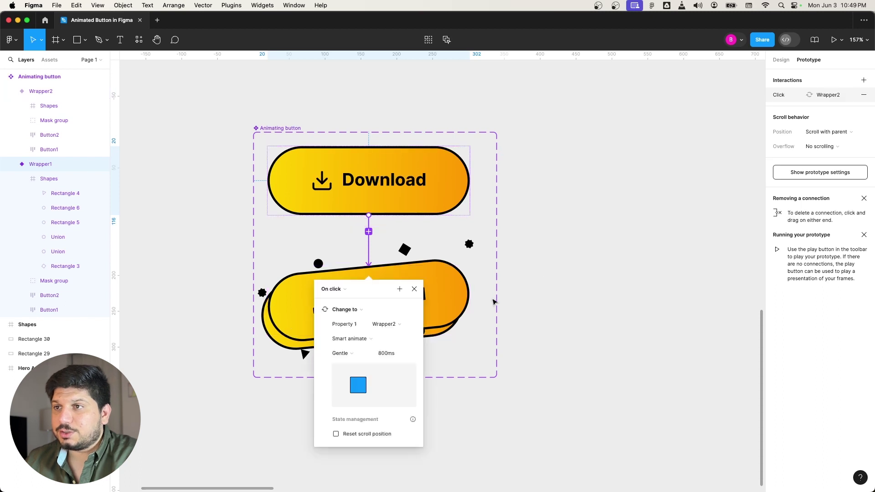
- Set the interaction's trigger to While hovering, keeping Smart animate with Gentle easing at 800ms
{"action": "left_click", "coordinate": [332, 289]}
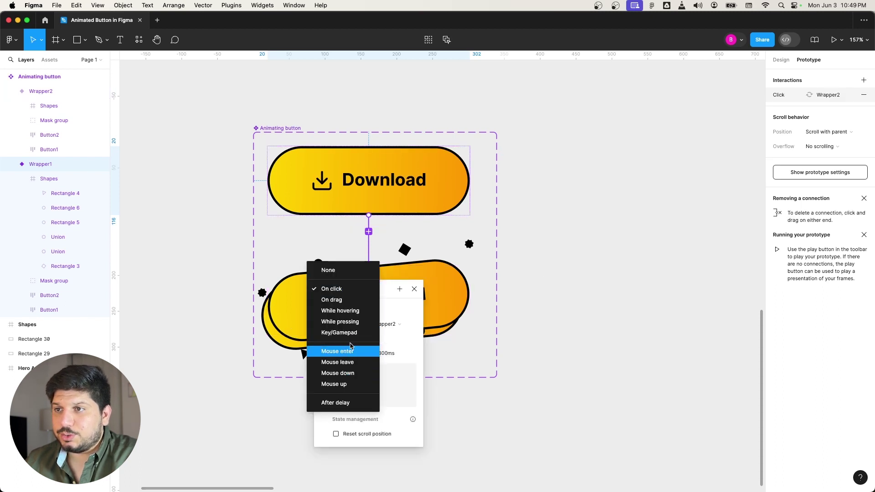
{"action": "left_click", "coordinate": [350, 311]}
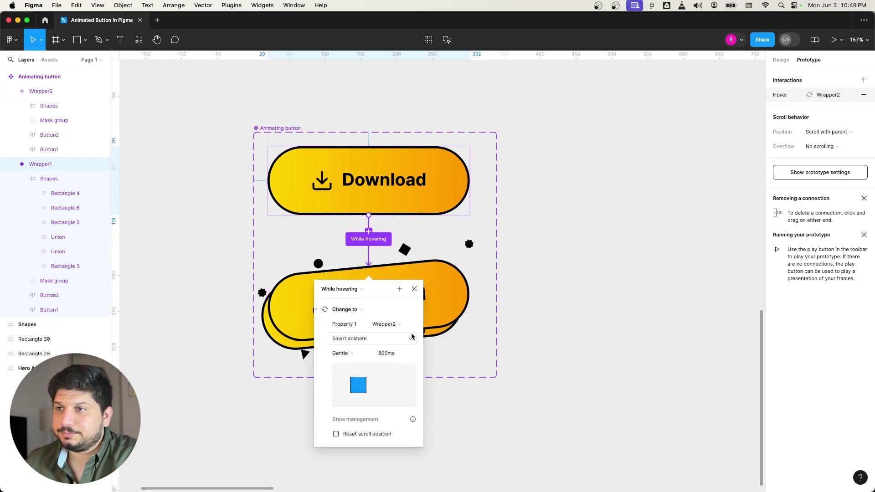
{"action": "left_click", "coordinate": [346, 356]}
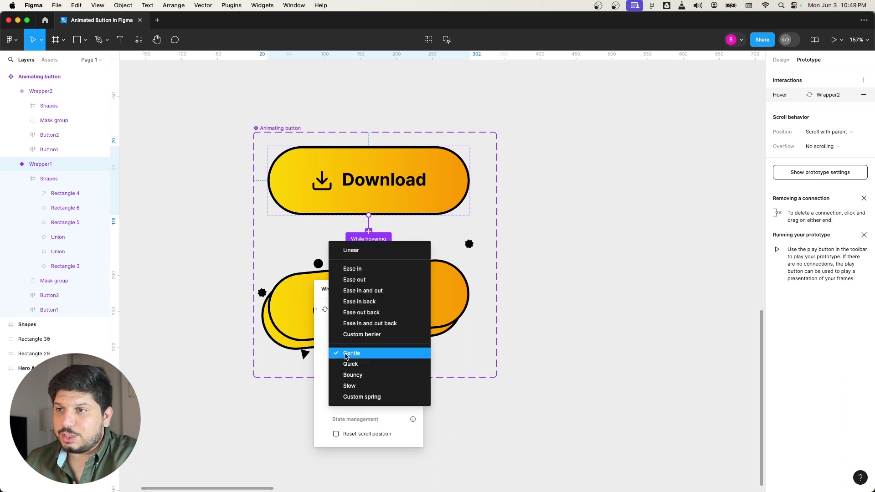
{"action": "left_click", "coordinate": [348, 358]}
{"action": "left_click", "coordinate": [344, 342]}
{"action": "left_click", "coordinate": [377, 342]}
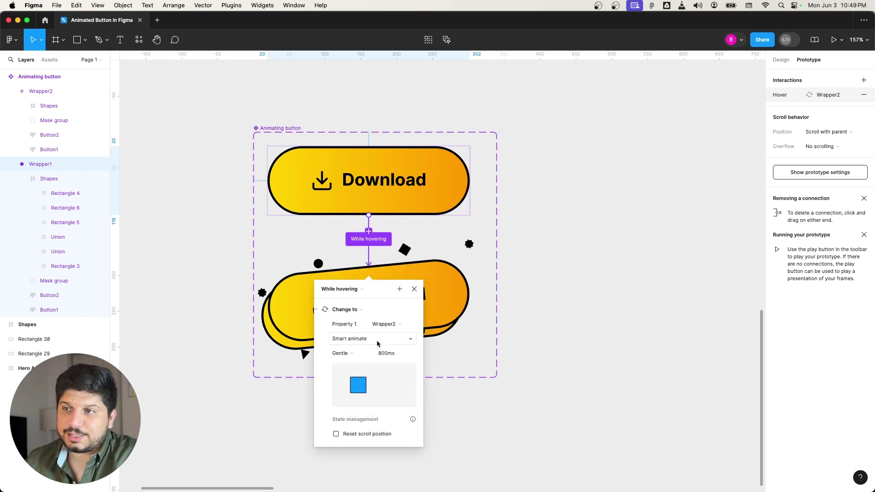
{"action": "left_click", "coordinate": [350, 354]}
{"action": "left_click", "coordinate": [350, 355]}
{"action": "left_click", "coordinate": [414, 288]}
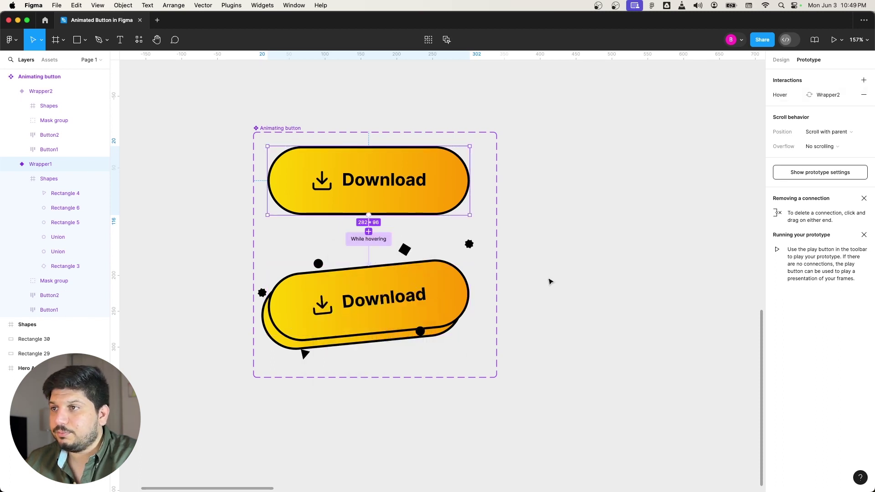
- Place an instance of the Wrapper1 button in the Hero Area frame, between the paragraph text and the Try it now link
{"action": "left_click", "coordinate": [550, 281]}
{"action": "key", "text": "shift+1"}
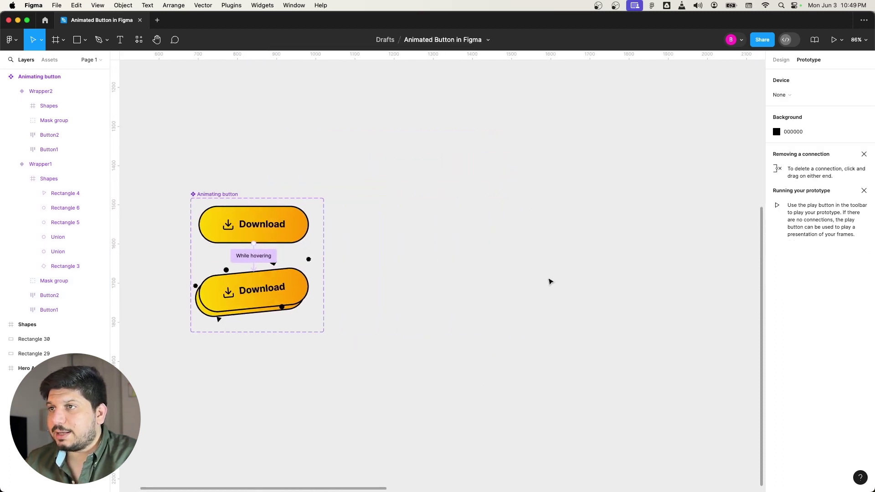
{"action": "scroll", "coordinate": [424, 285], "scroll_direction": "down", "scroll_amount": 5}
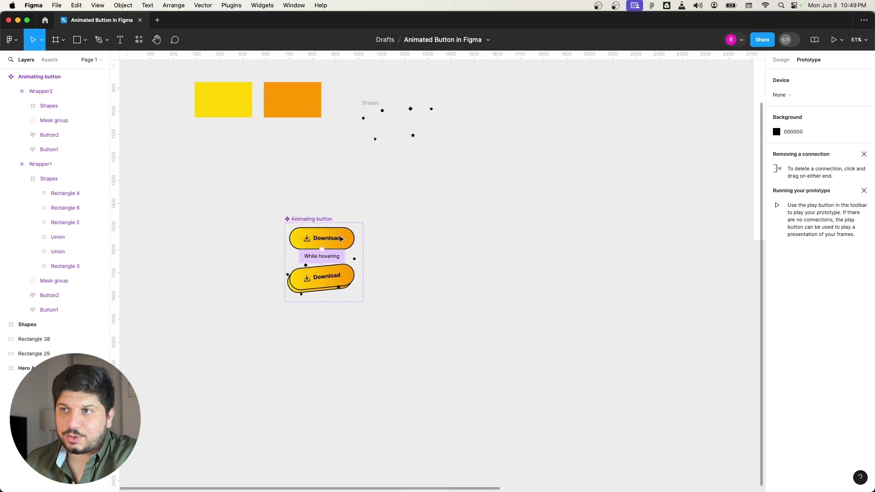
{"action": "left_click", "coordinate": [347, 243]}
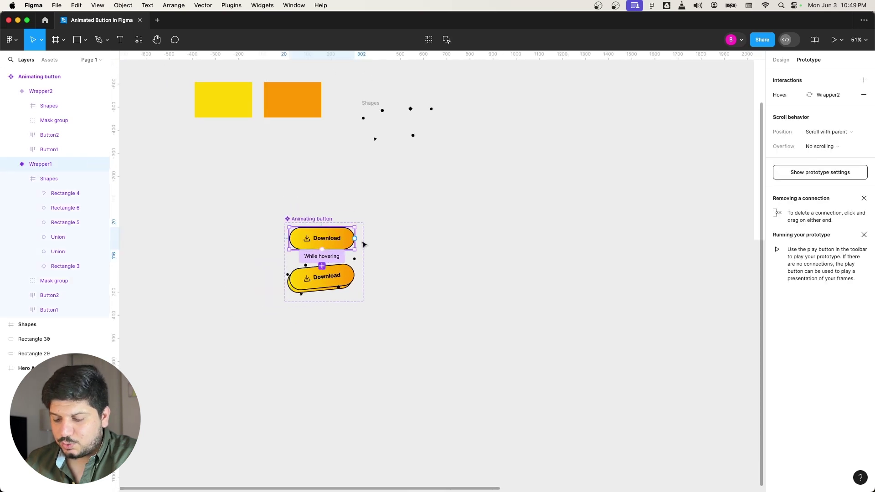
{"action": "scroll", "coordinate": [476, 269], "scroll_direction": "down", "scroll_amount": 5}
{"action": "left_click", "coordinate": [477, 269]}
{"action": "scroll", "coordinate": [527, 228], "scroll_direction": "right", "scroll_amount": 5}
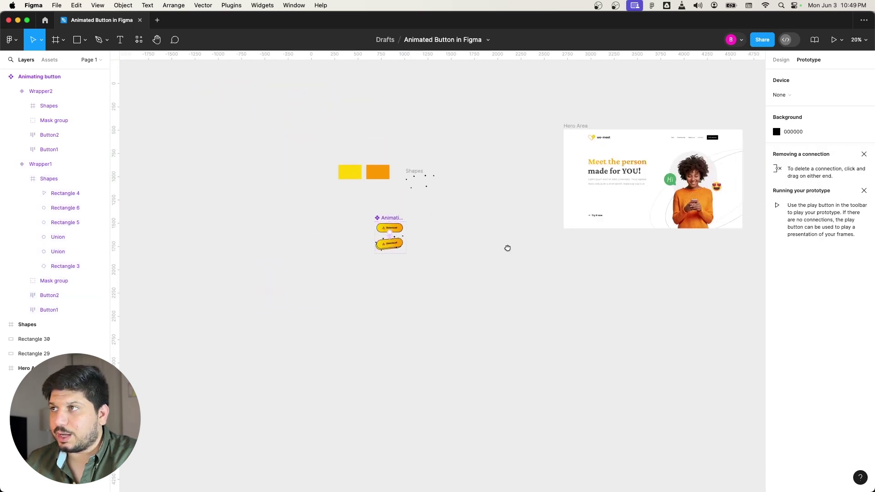
{"action": "scroll", "coordinate": [374, 279], "scroll_direction": "up", "scroll_amount": 3}
{"action": "left_click", "coordinate": [232, 290]}
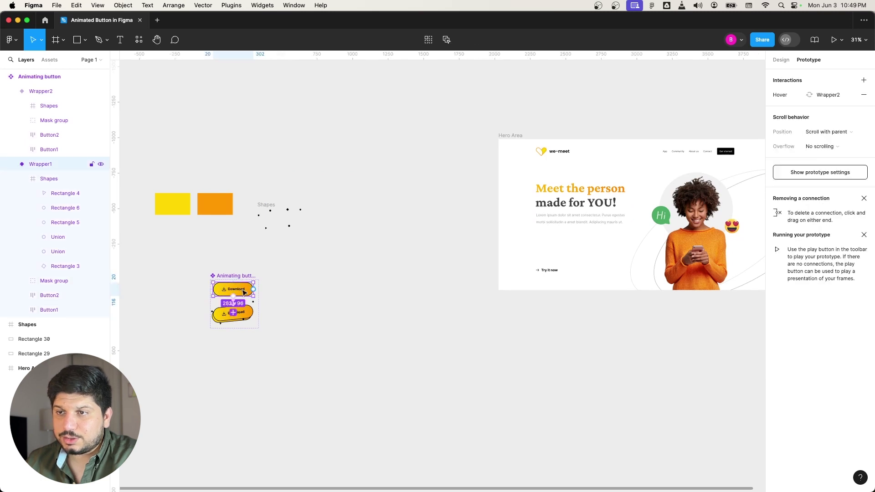
{"action": "left_click_drag", "start_coordinate": [245, 292], "coordinate": [549, 242]}
- Align the Download button instance with the left edge of the hero text, at X 263 and Y 647
{"action": "scroll", "coordinate": [495, 293], "scroll_direction": "right", "scroll_amount": 3}
{"action": "scroll", "coordinate": [496, 293], "scroll_direction": "up", "scroll_amount": 5}
{"action": "left_click_drag", "start_coordinate": [459, 253], "coordinate": [473, 246]}
{"action": "scroll", "coordinate": [423, 432], "scroll_direction": "down", "scroll_amount": 5}
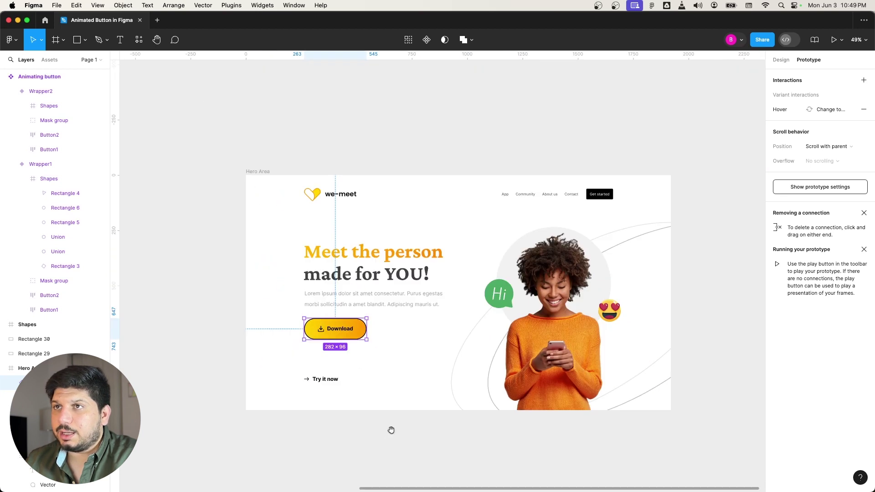
- Present the Hero Area frame as a prototype, test the Download button's hover animation, and return to the design file
{"action": "left_click", "coordinate": [250, 171]}
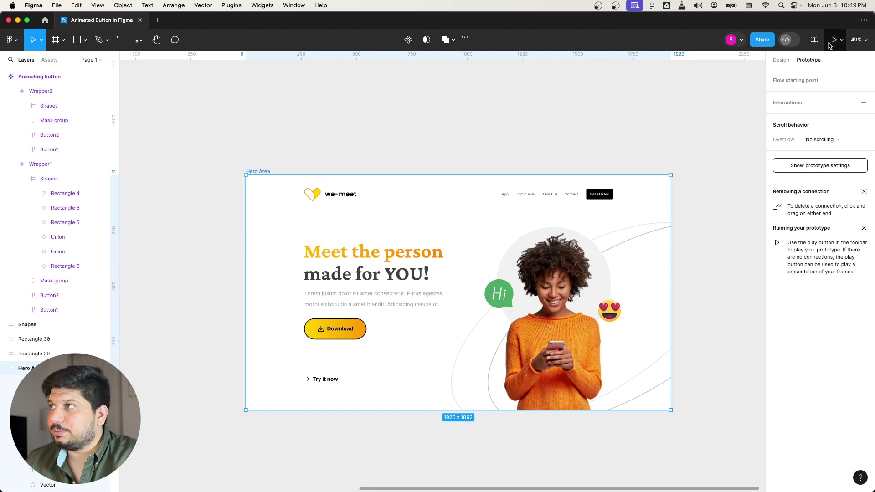
{"action": "left_click", "coordinate": [833, 39]}
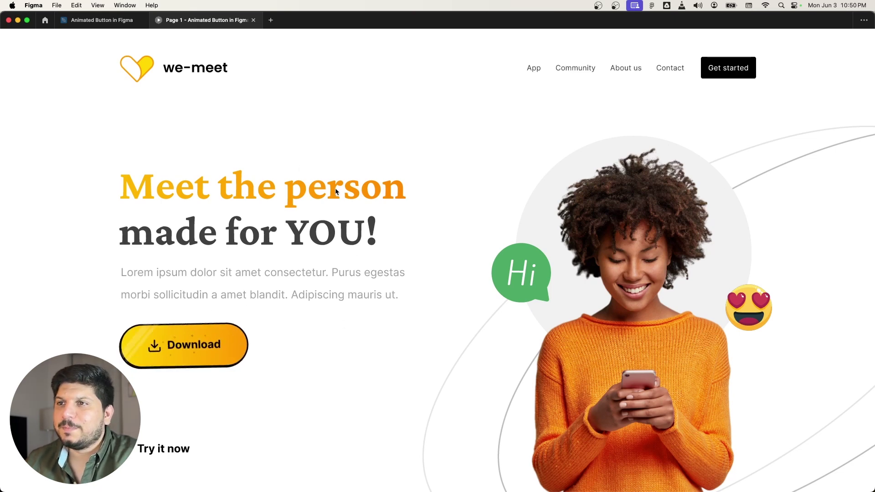
{"action": "left_click", "coordinate": [122, 25]}
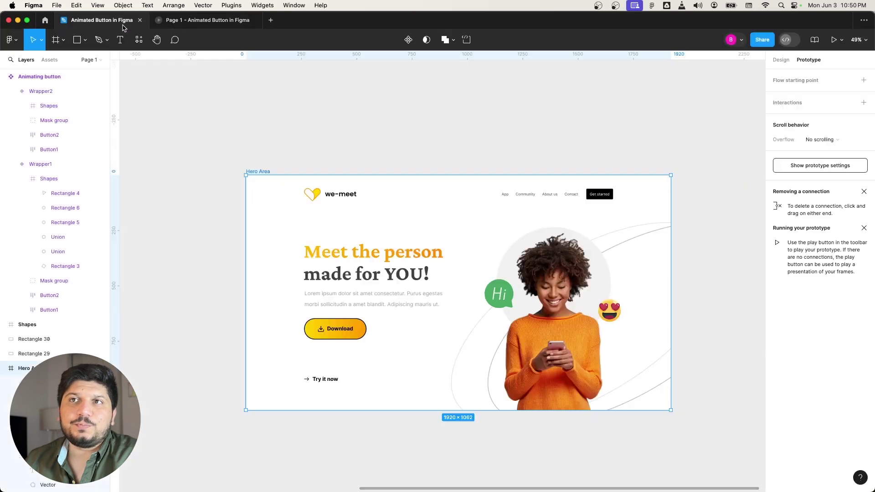
{"action": "left_click", "coordinate": [182, 317]}
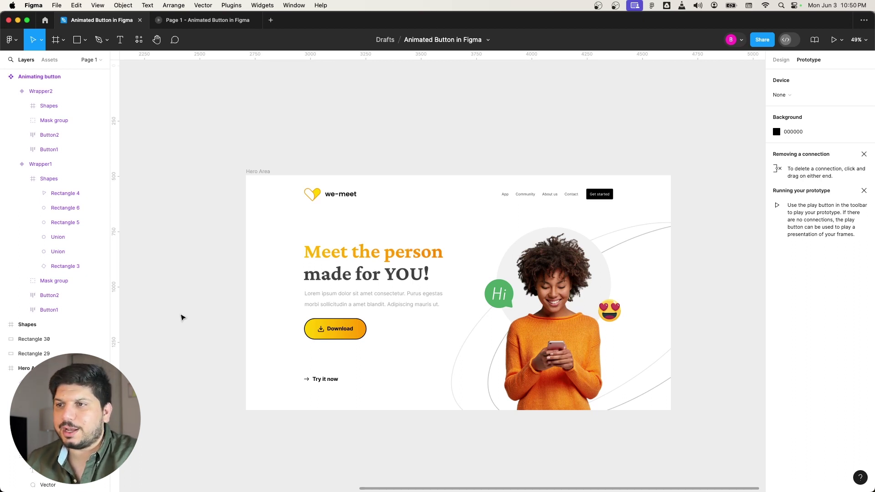
{"action": "scroll", "coordinate": [183, 296], "scroll_direction": "left", "scroll_amount": 10}
{"action": "scroll", "coordinate": [187, 323], "scroll_direction": "down", "scroll_amount": 3}
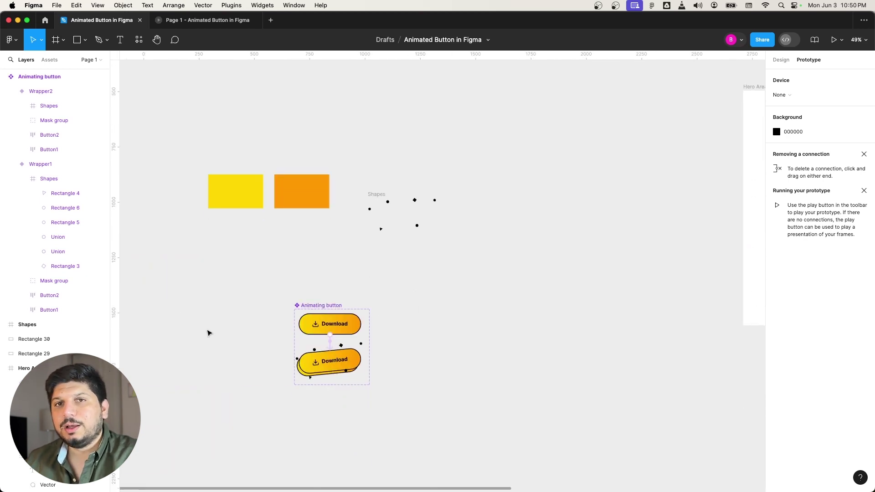